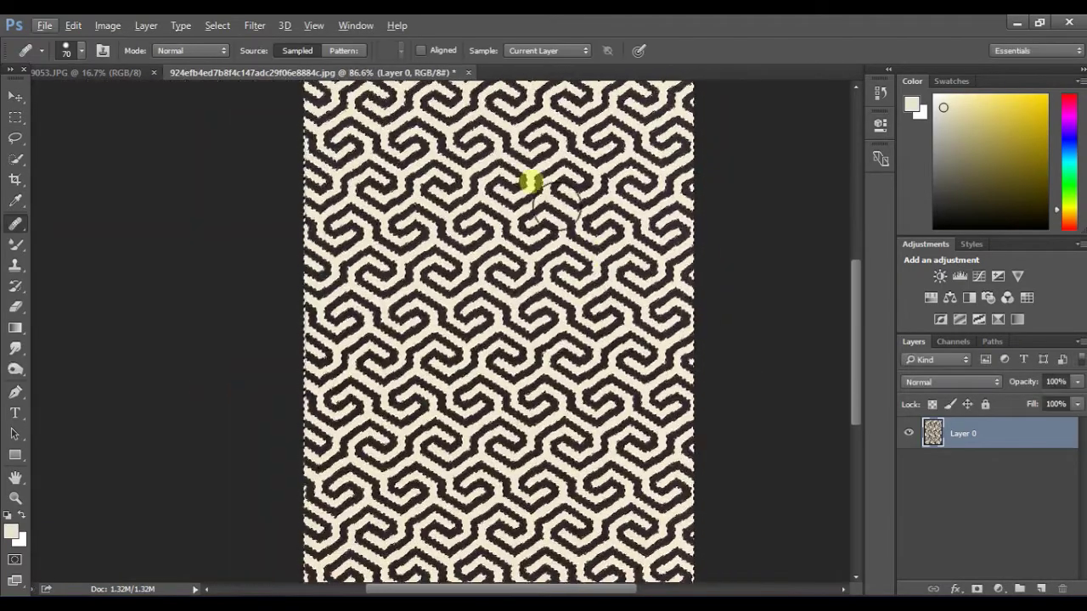
Clear the active selection on the pattern image and set the healing brush to sample from Current Layer.
{"action": "left_click", "coordinate": [556, 51]}
{"action": "left_click", "coordinate": [533, 74]}
{"action": "left_click", "coordinate": [538, 50]}
{"action": "left_click", "coordinate": [535, 65]}
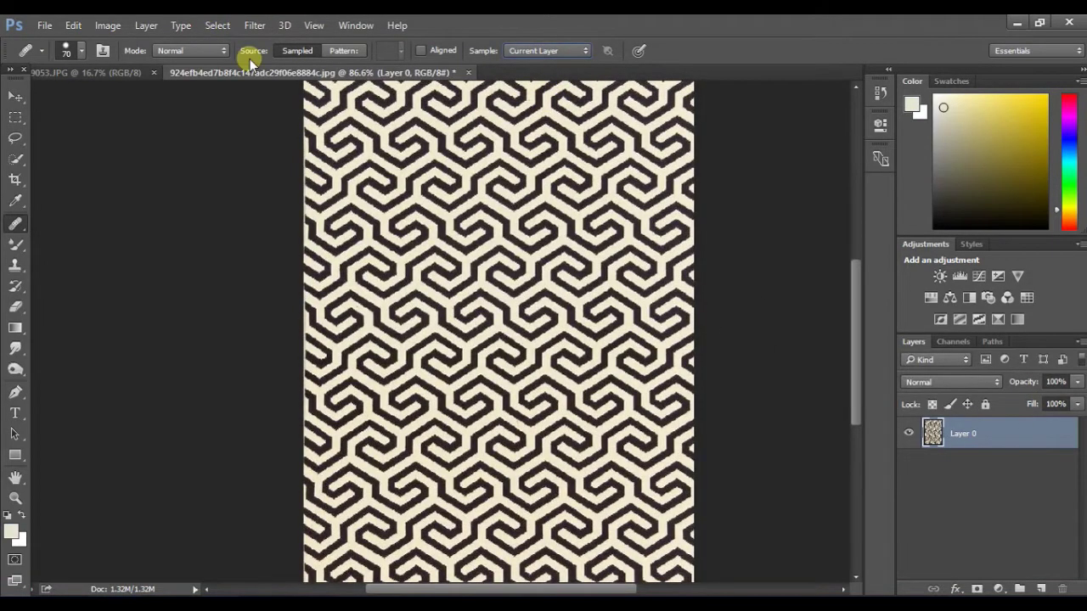
Select the cream background of the pattern with Color Range at fuzziness 114 and delete it from the layer.
{"action": "left_click", "coordinate": [217, 24]}
{"action": "left_click", "coordinate": [255, 180]}
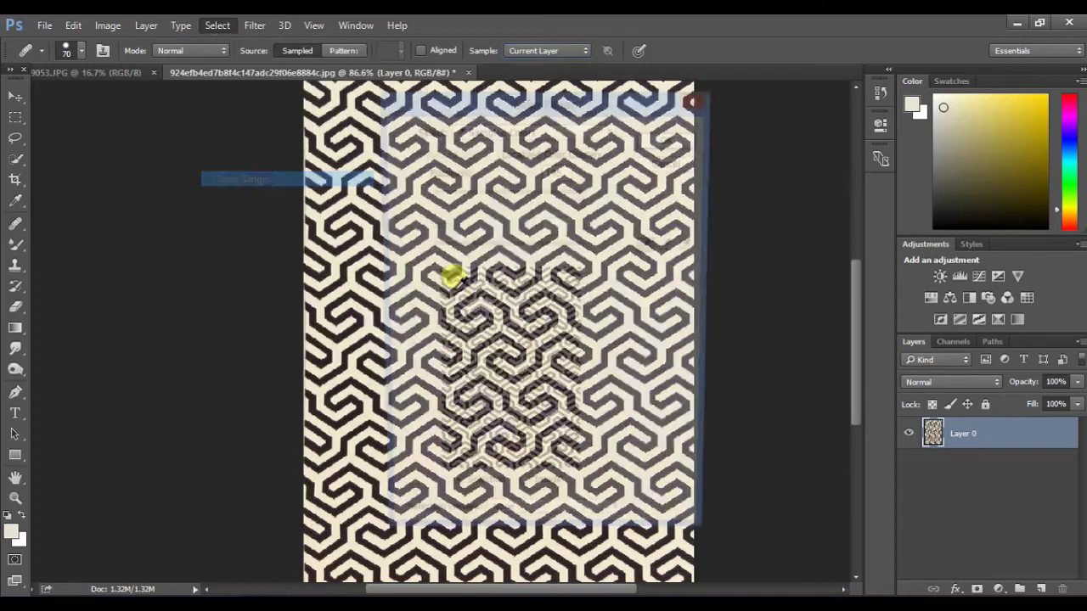
{"action": "left_click", "coordinate": [518, 195]}
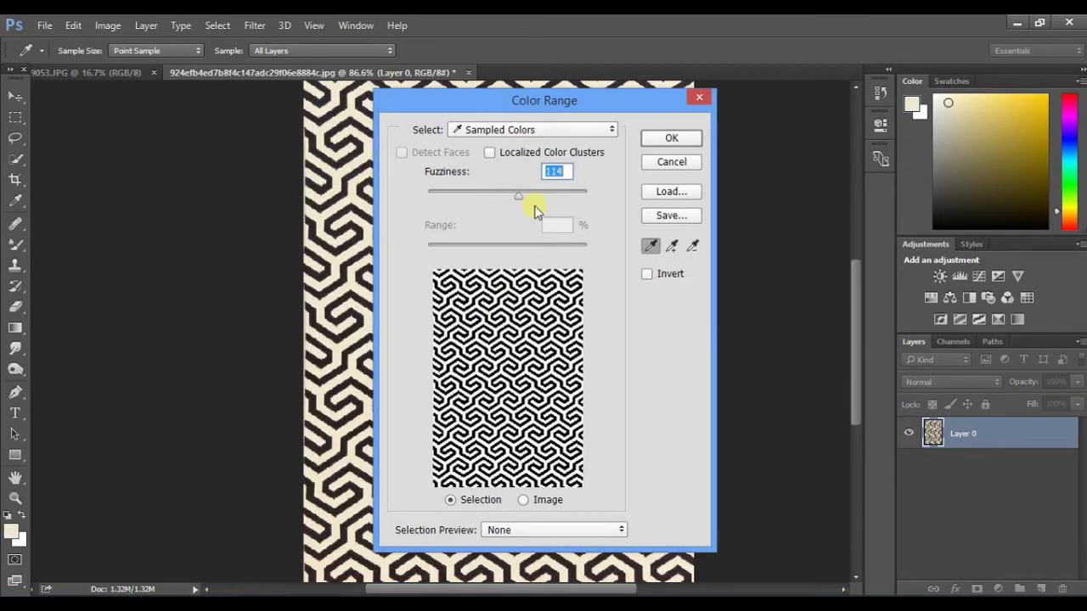
{"action": "left_click", "coordinate": [670, 139]}
{"action": "key", "text": "j"}
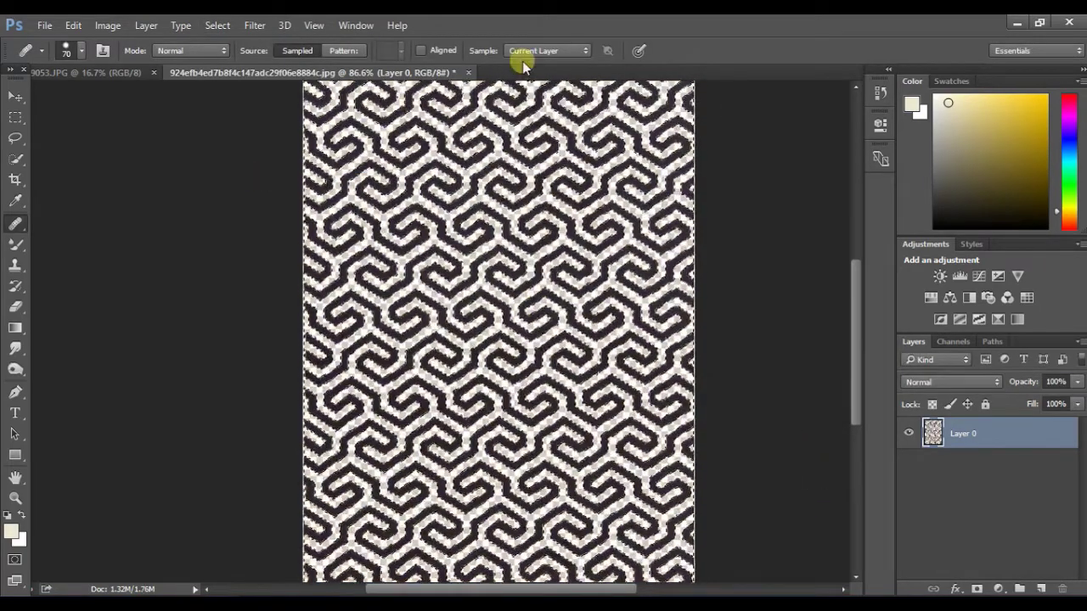
Define the transparent line artwork as a new pattern named pattern1.
{"action": "left_click", "coordinate": [73, 25]}
{"action": "left_click", "coordinate": [162, 401]}
{"action": "type", "text": "pa"}
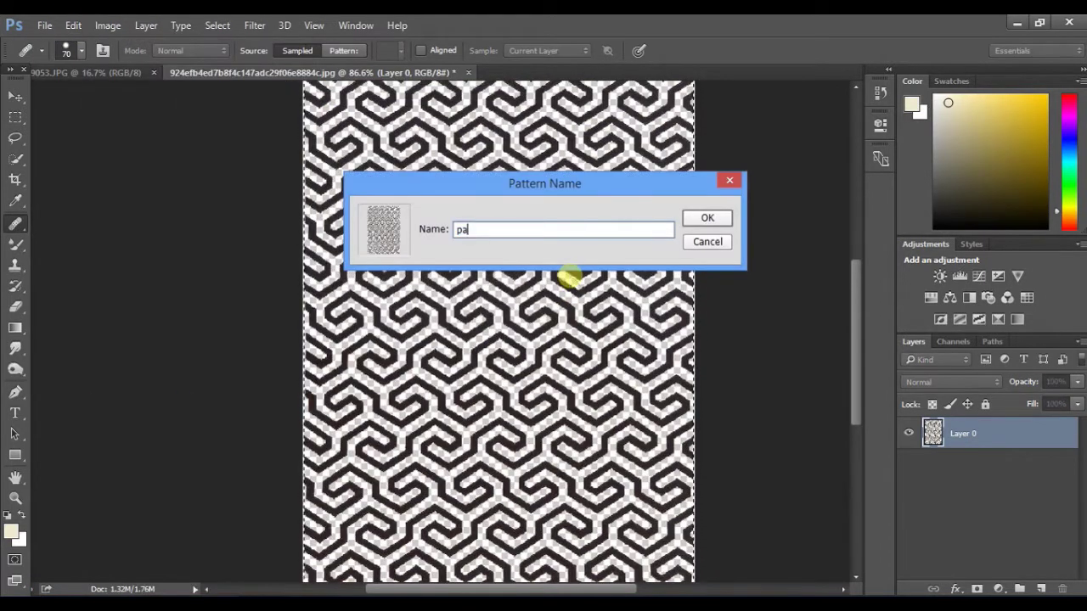
{"action": "key", "text": "Menu"}
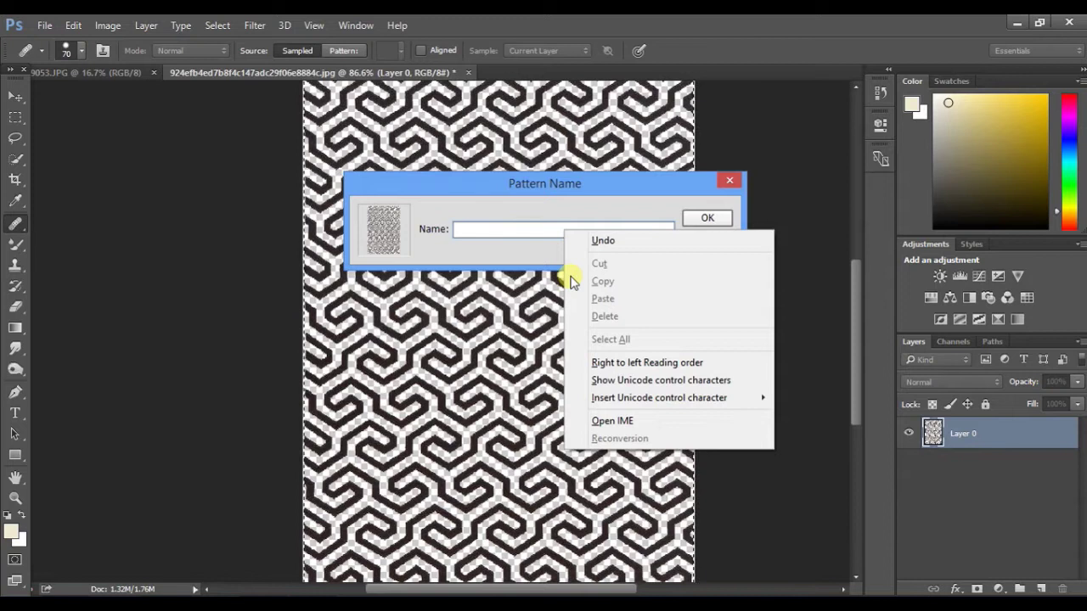
{"action": "left_click", "coordinate": [563, 223]}
{"action": "type", "text": "pattern1"}
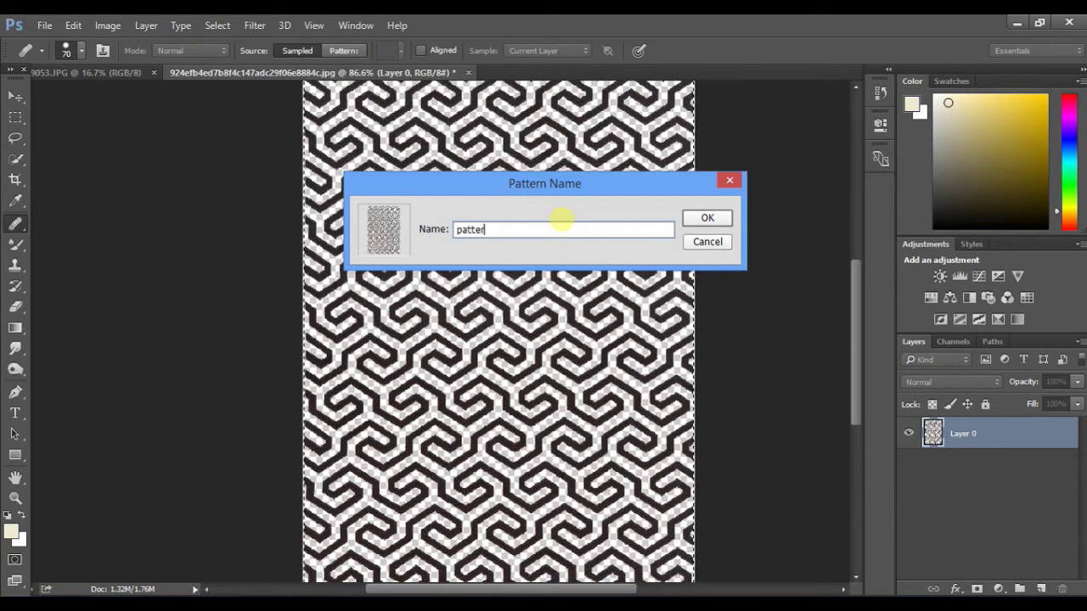
{"action": "left_click", "coordinate": [708, 217]}
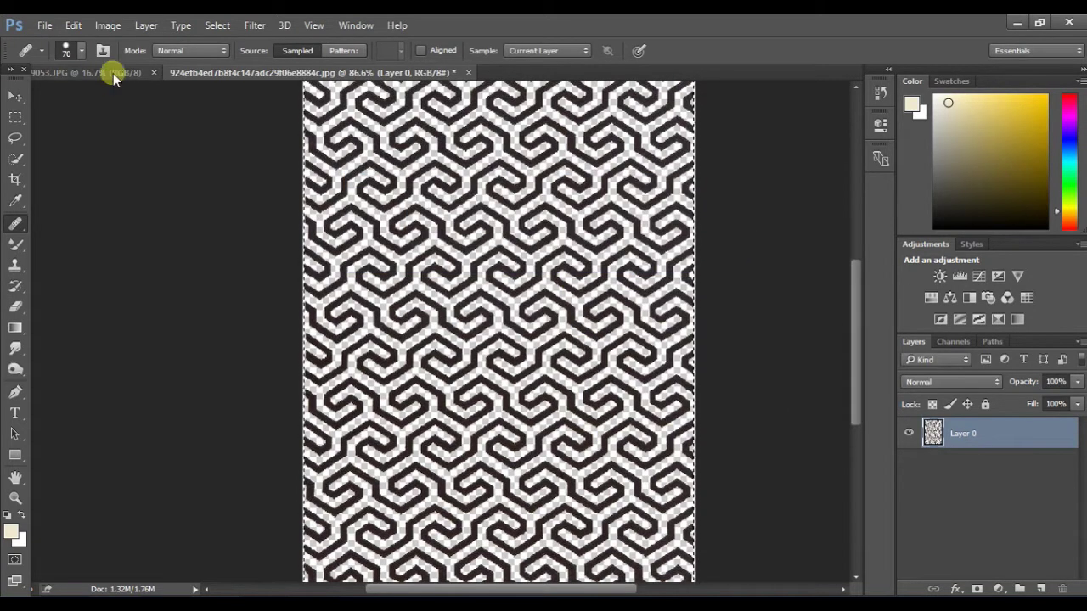
Switch to the portrait photo, duplicate its Layer 0 and hide the original layer.
{"action": "left_click", "coordinate": [113, 73]}
{"action": "left_click", "coordinate": [1061, 431]}
{"action": "left_click_drag", "start_coordinate": [1041, 431], "coordinate": [1041, 588]}
{"action": "left_click", "coordinate": [908, 453]}
Smooth the forehead skin on Layer 0 copy with the Mixer Brush at size 80.
{"action": "scroll", "coordinate": [484, 202], "scroll_direction": "up", "scroll_amount": 3}
{"action": "left_click", "coordinate": [15, 243]}
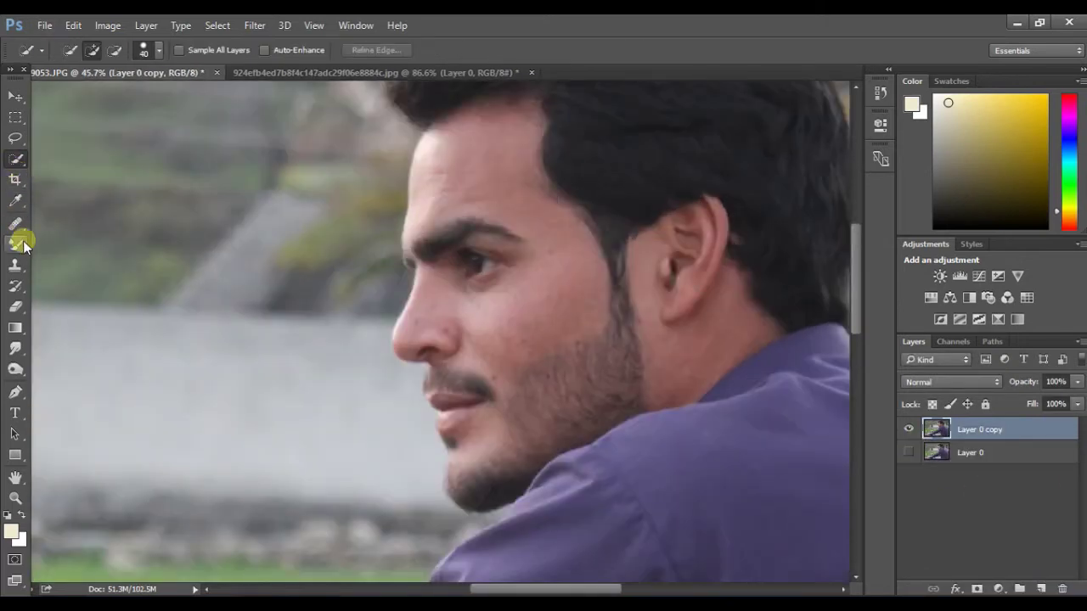
{"action": "scroll", "coordinate": [585, 301], "scroll_direction": "up", "scroll_amount": 5}
{"action": "scroll", "coordinate": [485, 397], "scroll_direction": "down", "scroll_amount": 4}
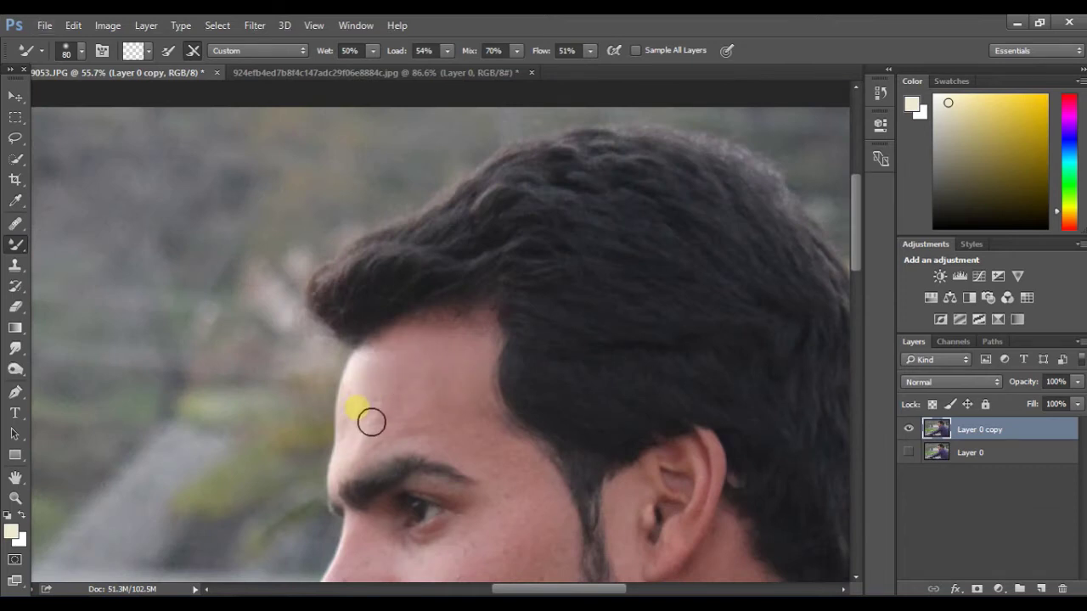
{"action": "mouse_move", "coordinate": [377, 437]}
{"action": "left_mouse_down"}
{"action": "mouse_move", "coordinate": [429, 449]}
{"action": "mouse_move", "coordinate": [402, 401]}
{"action": "mouse_move", "coordinate": [492, 393]}
{"action": "mouse_move", "coordinate": [496, 435]}
{"action": "left_mouse_up"}
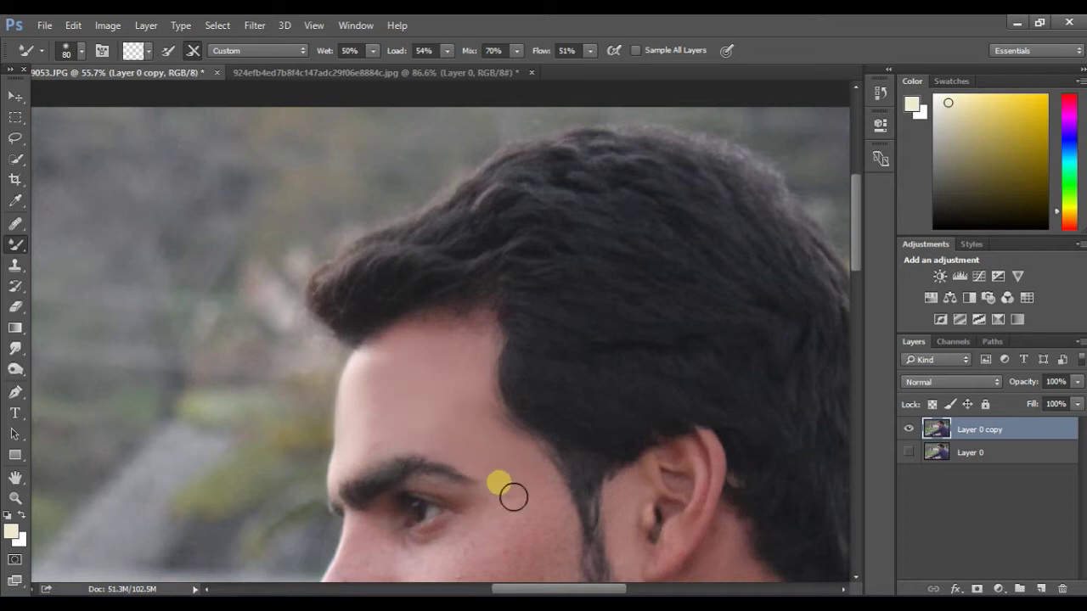
Set the Mixer Brush to Wet 32%, Load 40%, Mix 65% and Flow 33%.
{"action": "left_click_drag", "start_coordinate": [512, 51], "coordinate": [454, 76]}
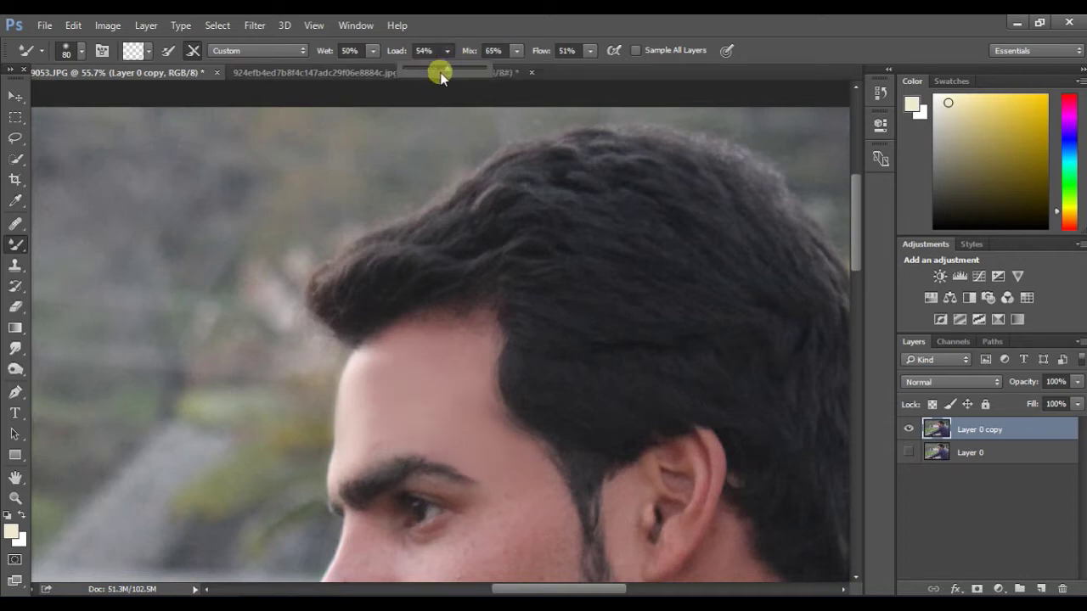
{"action": "left_click_drag", "start_coordinate": [590, 51], "coordinate": [583, 64]}
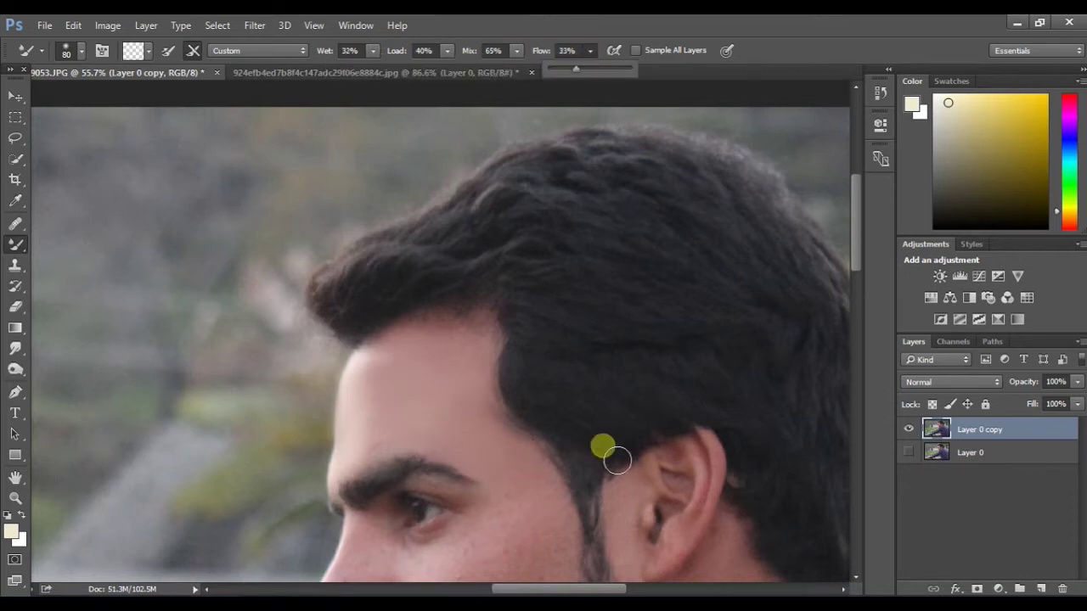
Outline the cheek and temple above the beard with a closed Pen path and make it a selection with 0 pixels feather.
{"action": "scroll", "coordinate": [633, 307], "scroll_direction": "down", "scroll_amount": 5}
{"action": "left_click", "coordinate": [19, 393]}
{"action": "left_click", "coordinate": [514, 223]}
{"action": "left_click_drag", "start_coordinate": [543, 350], "coordinate": [523, 395]}
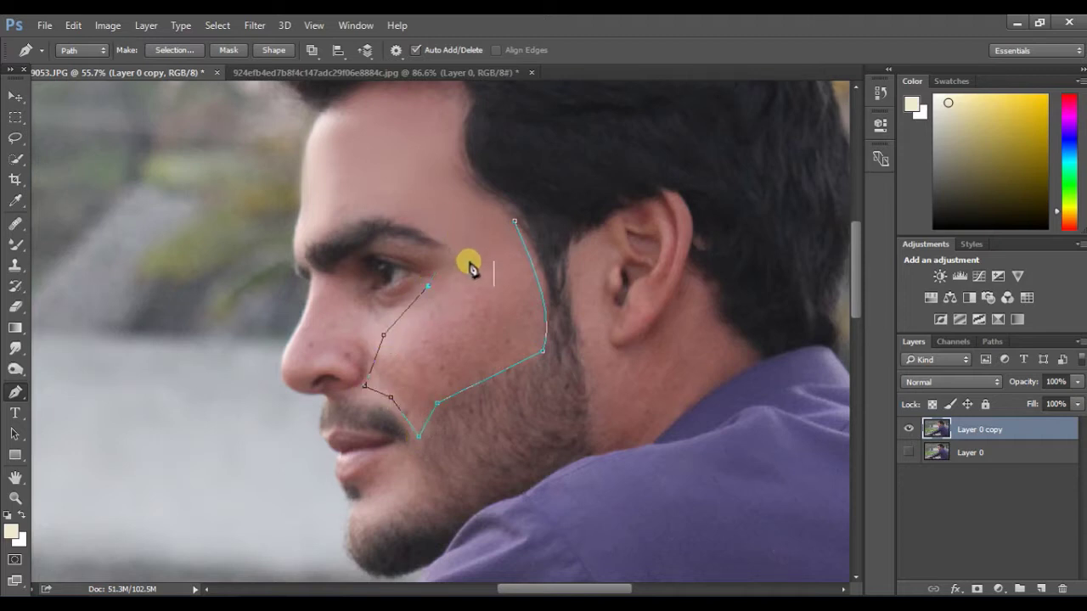
{"action": "left_click", "coordinate": [517, 222]}
{"action": "right_click", "coordinate": [451, 190]}
{"action": "left_click", "coordinate": [514, 263]}
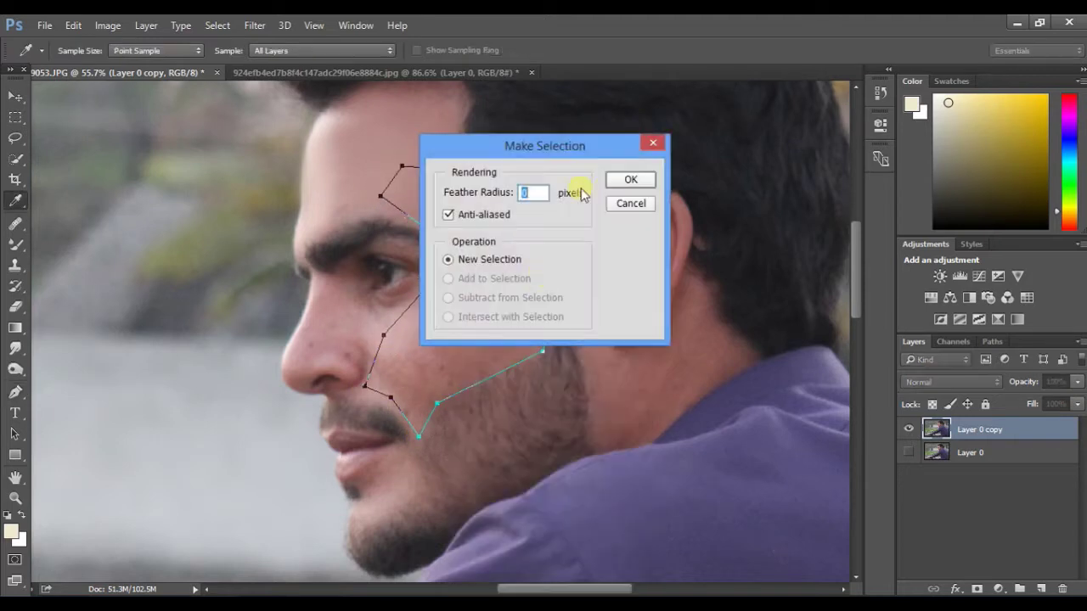
{"action": "left_click", "coordinate": [631, 180]}
Smooth the selected cheek and temple skin with the Mixer Brush at size 100 and clear the selection.
{"action": "scroll", "coordinate": [519, 325], "scroll_direction": "up", "scroll_amount": 2}
{"action": "left_click", "coordinate": [16, 244]}
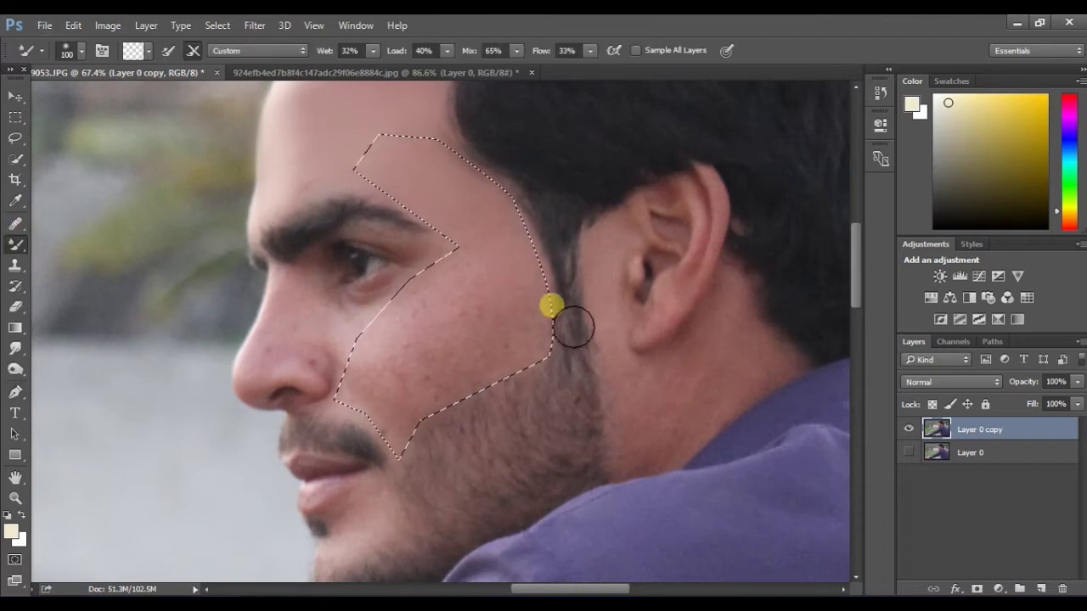
{"action": "mouse_move", "coordinate": [516, 296]}
{"action": "left_mouse_down"}
{"action": "mouse_move", "coordinate": [545, 318]}
{"action": "mouse_move", "coordinate": [421, 381]}
{"action": "mouse_move", "coordinate": [455, 323]}
{"action": "mouse_move", "coordinate": [483, 308]}
{"action": "mouse_move", "coordinate": [427, 459]}
{"action": "mouse_move", "coordinate": [454, 501]}
{"action": "mouse_move", "coordinate": [454, 480]}
{"action": "mouse_move", "coordinate": [378, 442]}
{"action": "mouse_move", "coordinate": [430, 343]}
{"action": "mouse_move", "coordinate": [448, 405]}
{"action": "mouse_move", "coordinate": [526, 390]}
{"action": "mouse_move", "coordinate": [498, 331]}
{"action": "mouse_move", "coordinate": [500, 279]}
{"action": "mouse_move", "coordinate": [490, 315]}
{"action": "mouse_move", "coordinate": [560, 232]}
{"action": "mouse_move", "coordinate": [495, 268]}
{"action": "mouse_move", "coordinate": [541, 325]}
{"action": "left_mouse_up"}
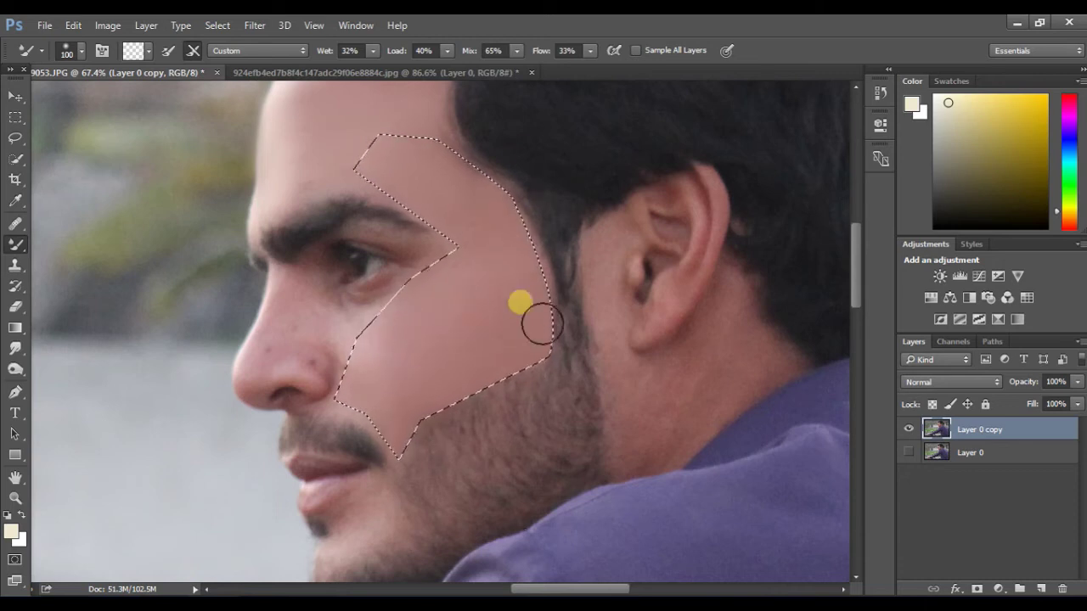
{"action": "key", "text": "ctrl+d"}
Smooth the nose, under-eye area and skin around the mouth with the Mixer Brush at size 50.
{"action": "scroll", "coordinate": [515, 425], "scroll_direction": "down", "scroll_amount": 4}
{"action": "scroll", "coordinate": [514, 424], "scroll_direction": "up", "scroll_amount": 2}
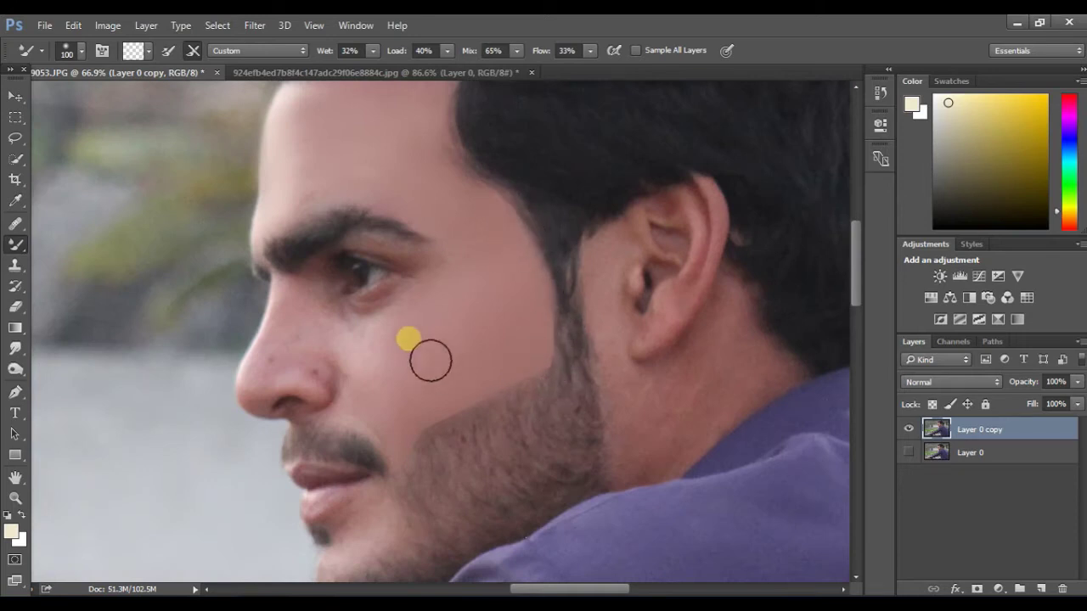
{"action": "scroll", "coordinate": [425, 484], "scroll_direction": "up", "scroll_amount": 3}
{"action": "scroll", "coordinate": [473, 418], "scroll_direction": "down", "scroll_amount": 1}
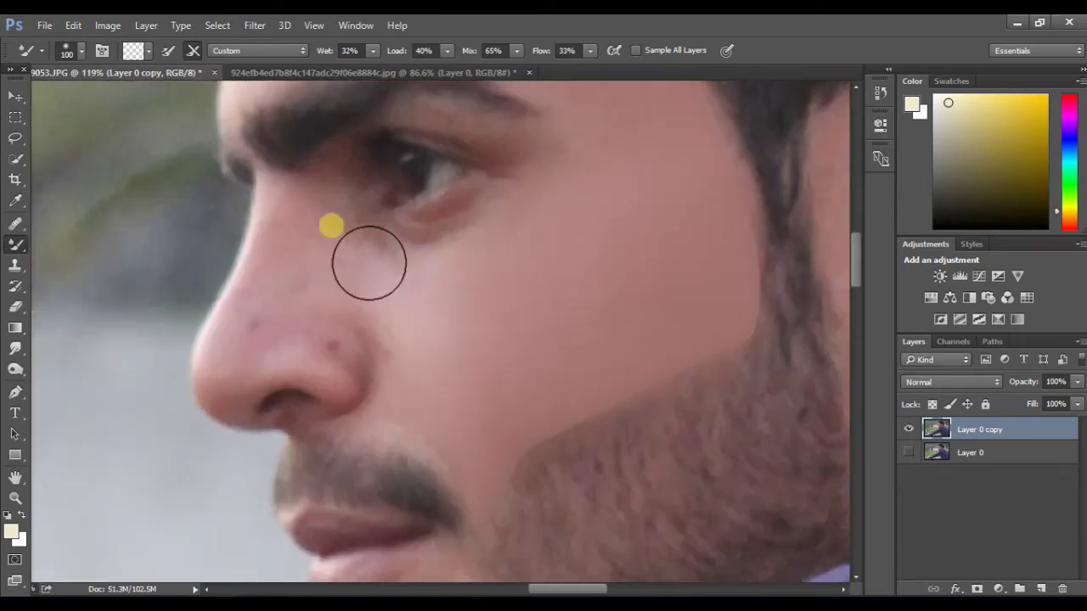
{"action": "key", "text": "bracketleft"}
{"action": "key", "text": "bracketleft"}
{"action": "key", "text": "bracketleft"}
{"action": "key", "text": "bracketleft"}
{"action": "key", "text": "bracketleft"}
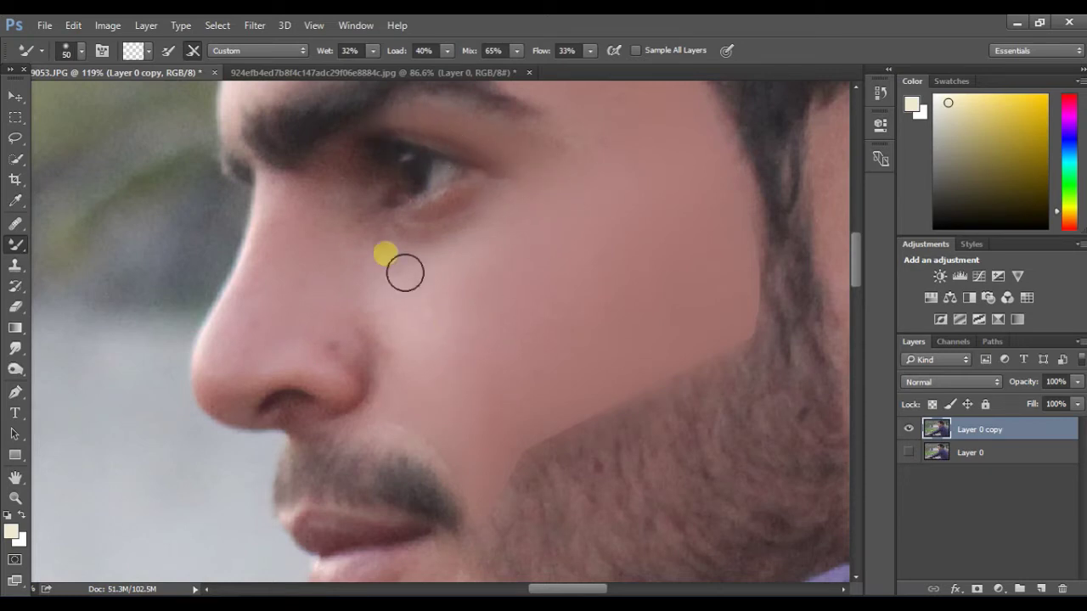
{"action": "scroll", "coordinate": [448, 332], "scroll_direction": "down", "scroll_amount": 10}
{"action": "scroll", "coordinate": [434, 334], "scroll_direction": "up", "scroll_amount": 9}
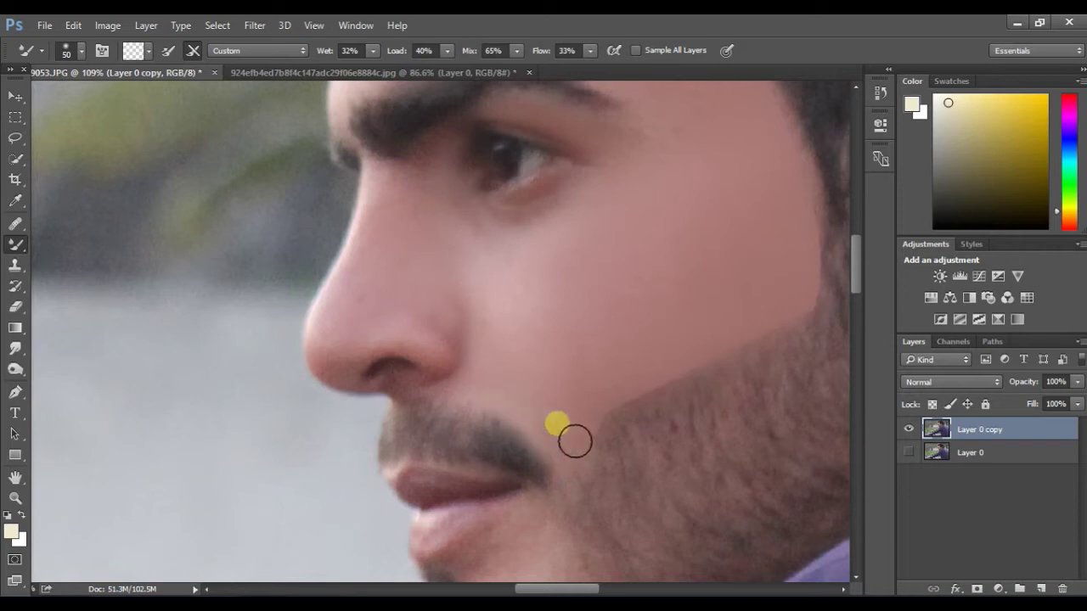
{"action": "scroll", "coordinate": [560, 391], "scroll_direction": "down", "scroll_amount": 4}
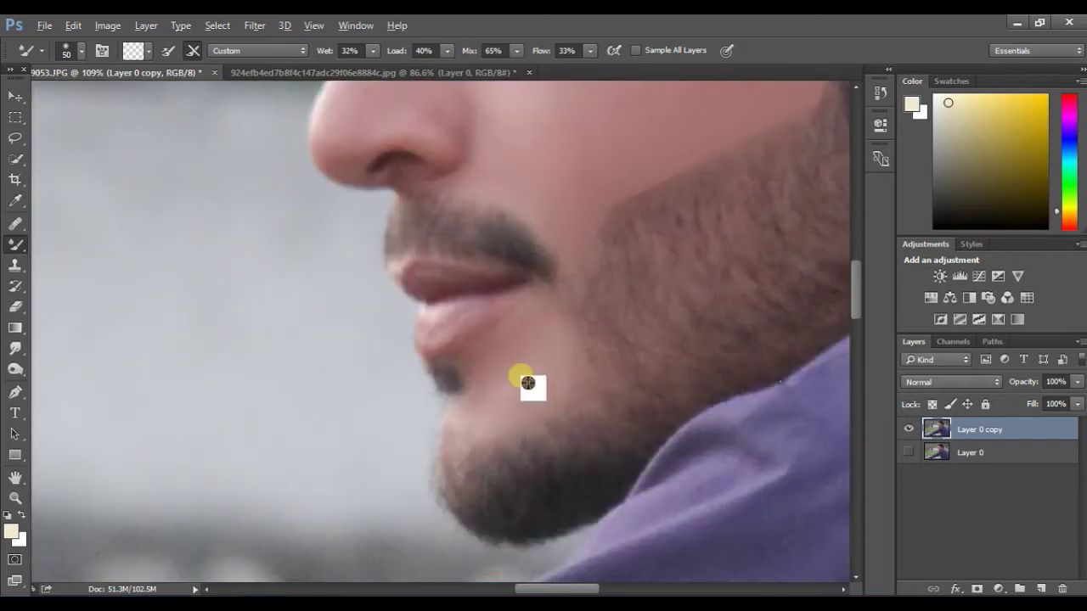
Outline the neck and the skin in front of the ear with a closed Pen path and turn it into a selection.
{"action": "scroll", "coordinate": [492, 226], "scroll_direction": "down", "scroll_amount": 5}
{"action": "scroll", "coordinate": [608, 148], "scroll_direction": "up", "scroll_amount": 3}
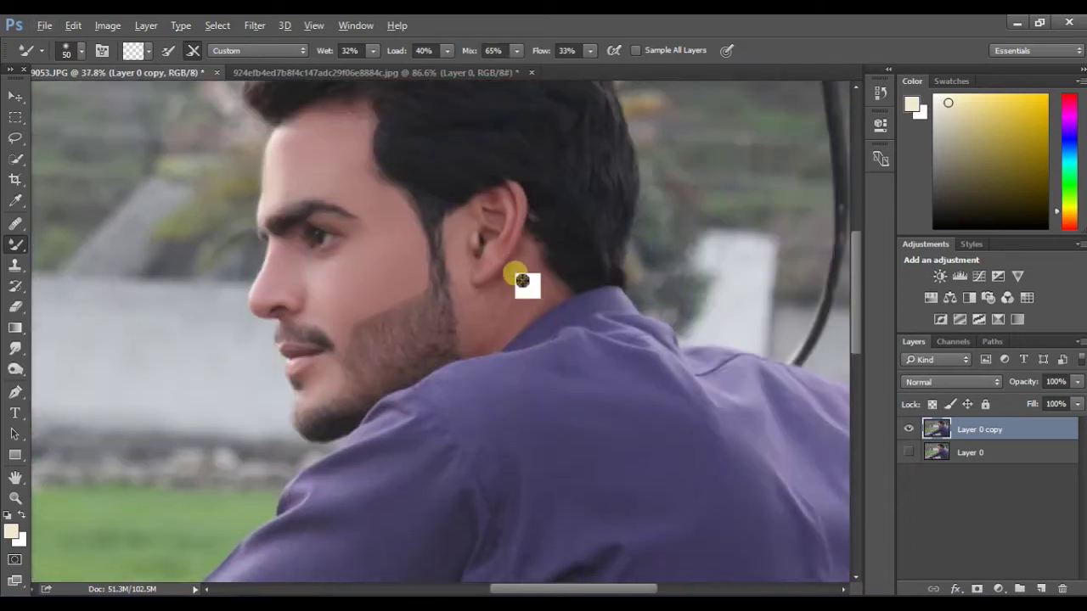
{"action": "key", "text": "p"}
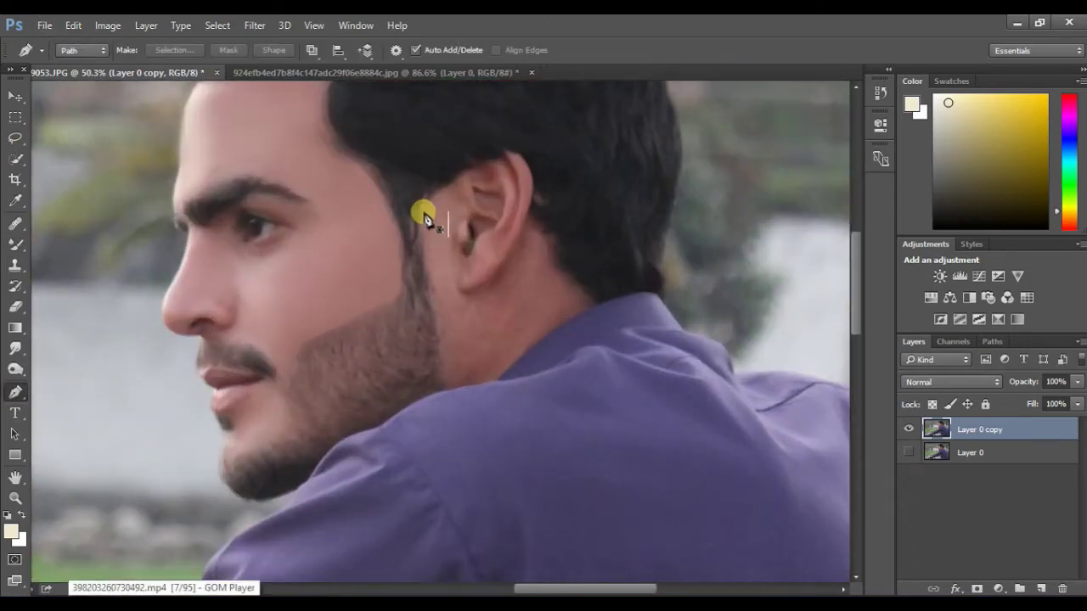
{"action": "left_click", "coordinate": [422, 213]}
{"action": "left_click", "coordinate": [443, 381]}
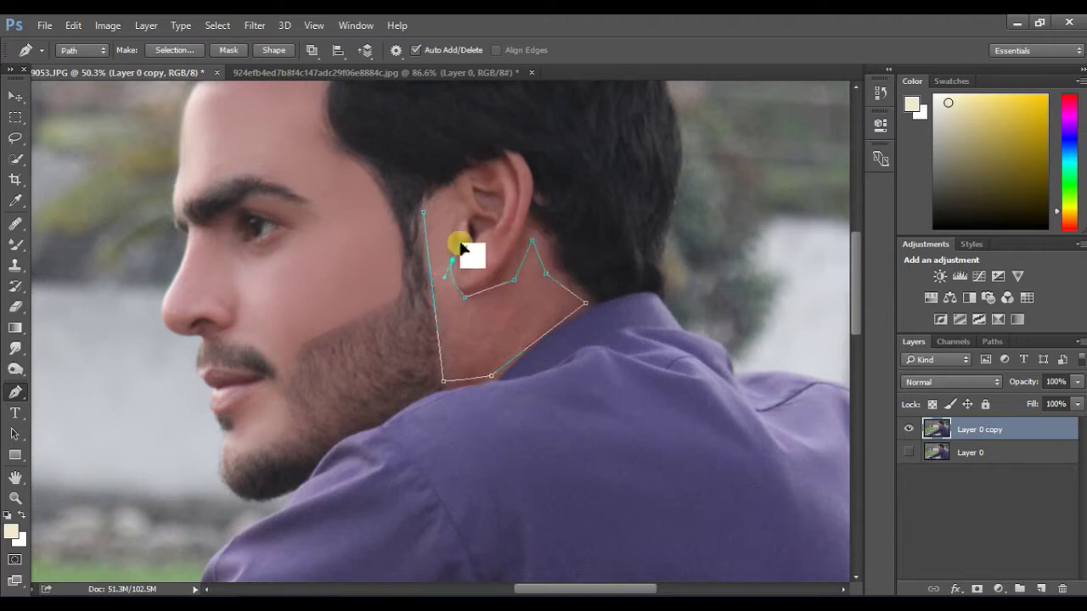
{"action": "right_click", "coordinate": [426, 217]}
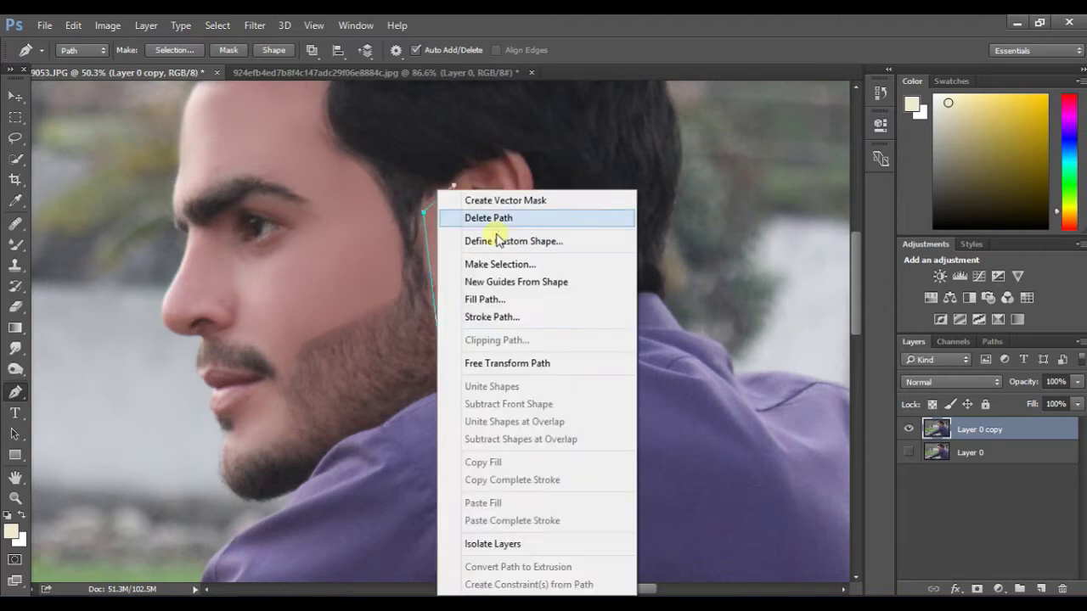
{"action": "left_click", "coordinate": [504, 264]}
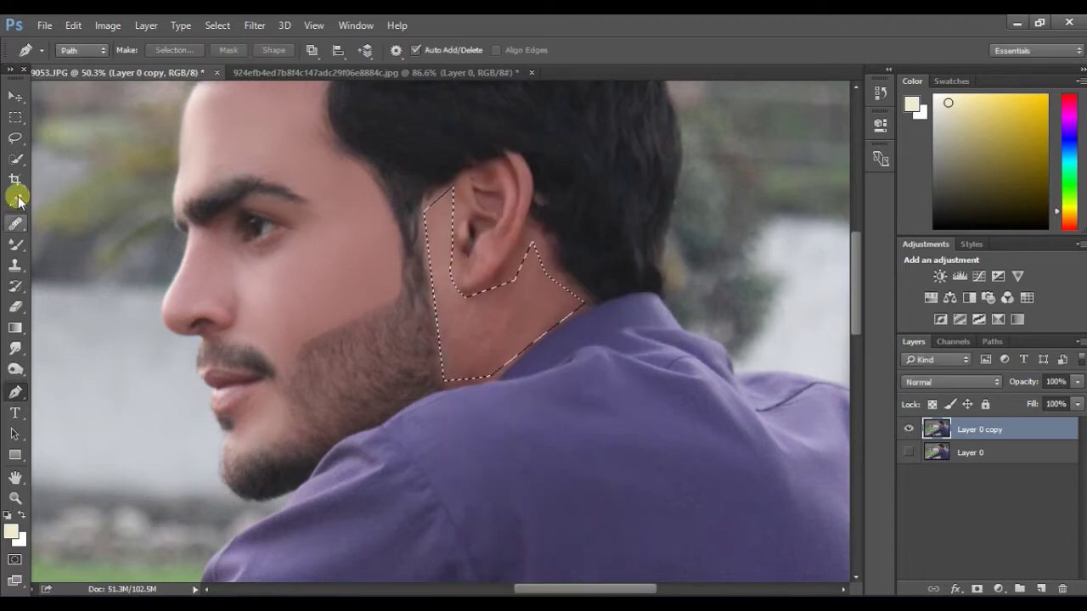
Smooth the selected neck skin with the Mixer Brush at size 80 and clear the selection.
{"action": "left_click", "coordinate": [15, 243]}
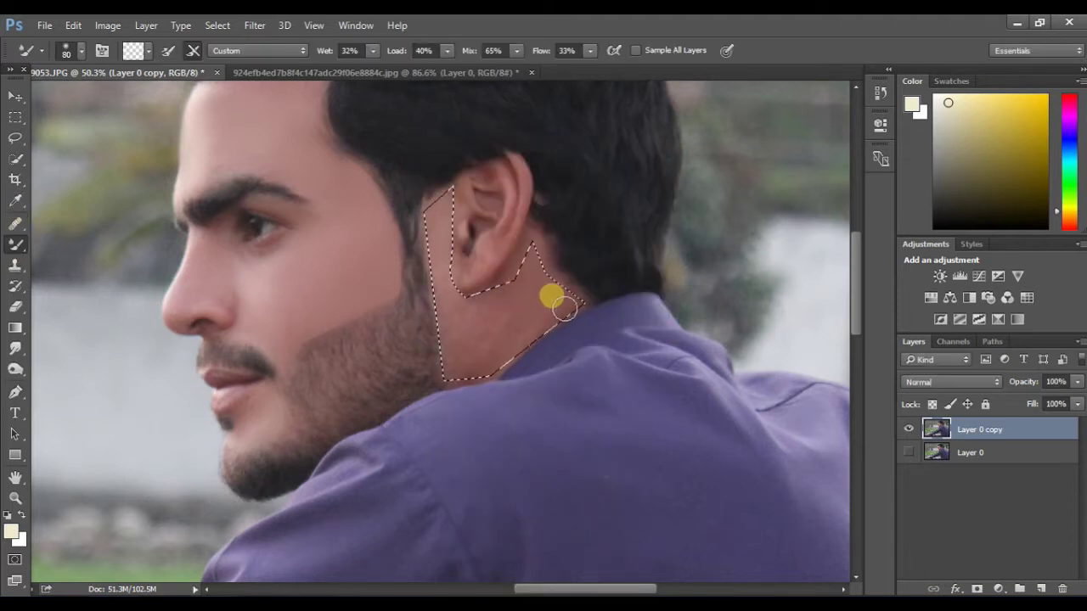
{"action": "mouse_move", "coordinate": [503, 376]}
{"action": "left_mouse_down"}
{"action": "mouse_move", "coordinate": [466, 380]}
{"action": "mouse_move", "coordinate": [450, 283]}
{"action": "mouse_move", "coordinate": [495, 372]}
{"action": "mouse_move", "coordinate": [504, 292]}
{"action": "mouse_move", "coordinate": [537, 295]}
{"action": "mouse_move", "coordinate": [520, 412]}
{"action": "mouse_move", "coordinate": [475, 363]}
{"action": "mouse_move", "coordinate": [454, 273]}
{"action": "mouse_move", "coordinate": [470, 400]}
{"action": "left_mouse_up"}
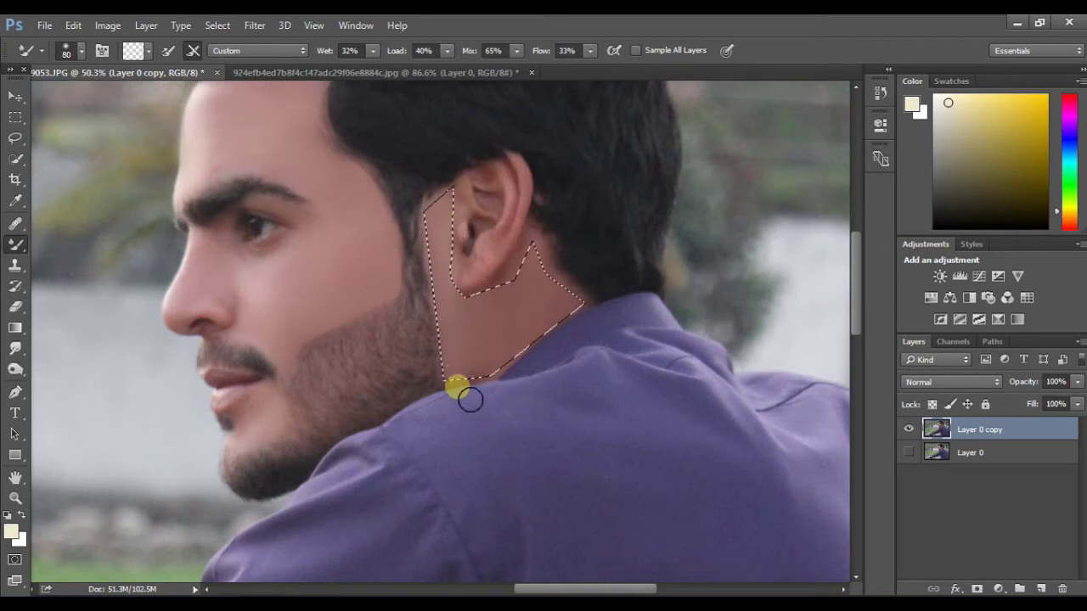
{"action": "key", "text": "ctrl+d"}
Blend the remaining neck skin along the shirt collar and hairline with the Mixer Brush at size 45.
{"action": "scroll", "coordinate": [472, 396], "scroll_direction": "up", "scroll_amount": 4}
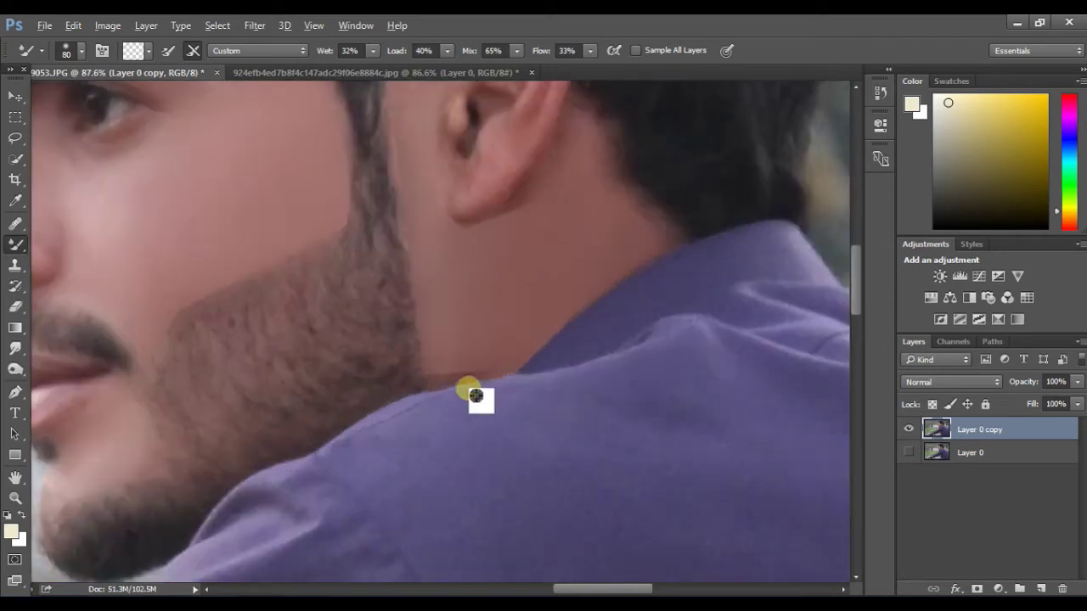
{"action": "scroll", "coordinate": [486, 390], "scroll_direction": "up", "scroll_amount": 2}
{"action": "key", "text": "bracketleft"}
{"action": "key", "text": "bracketleft"}
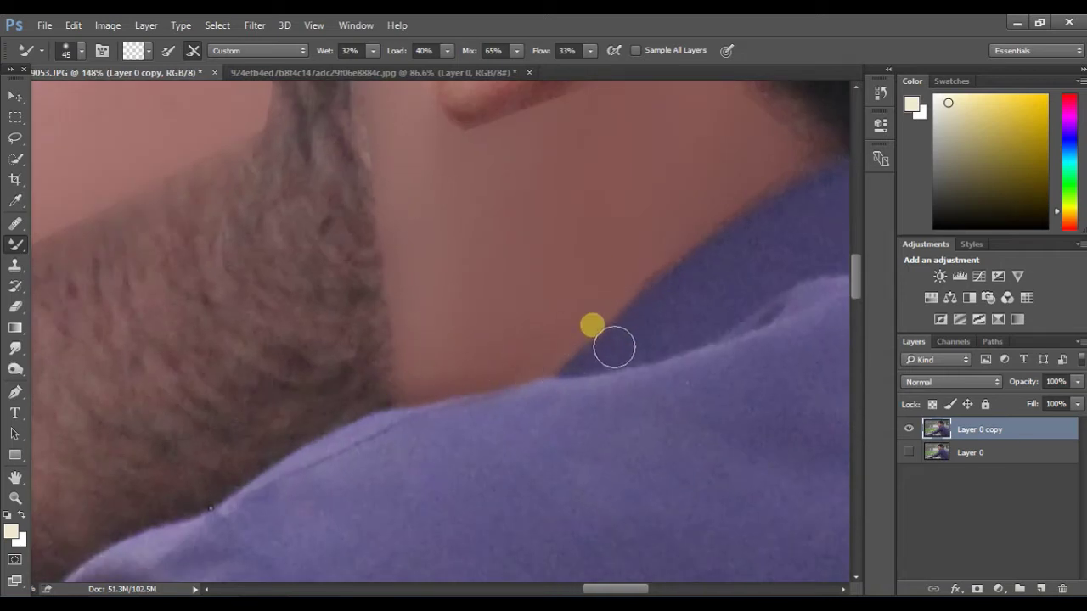
{"action": "scroll", "coordinate": [461, 399], "scroll_direction": "up", "scroll_amount": 5}
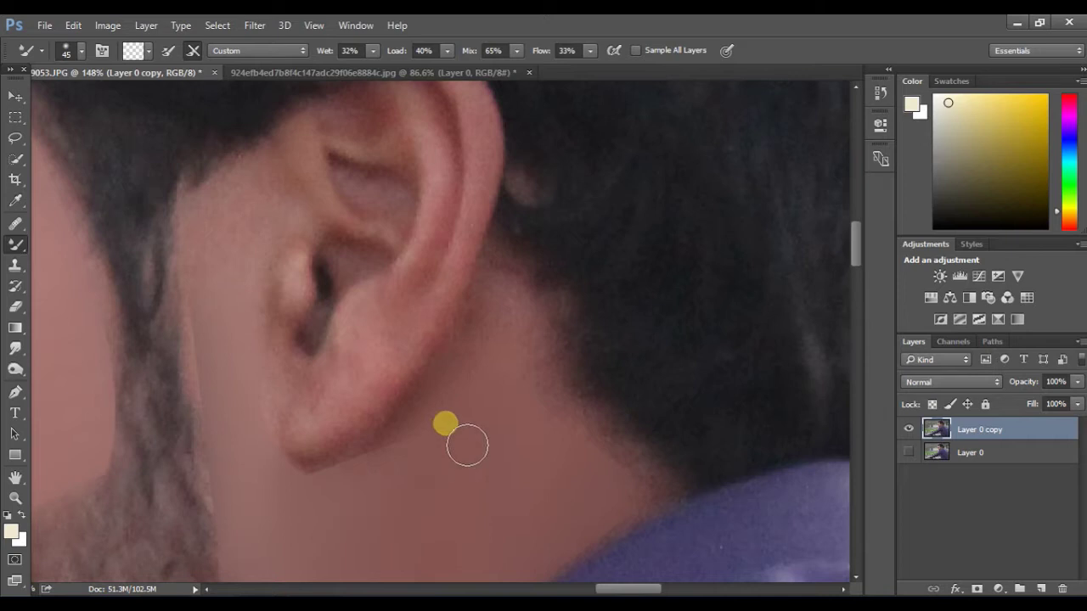
{"action": "scroll", "coordinate": [629, 363], "scroll_direction": "down", "scroll_amount": 2}
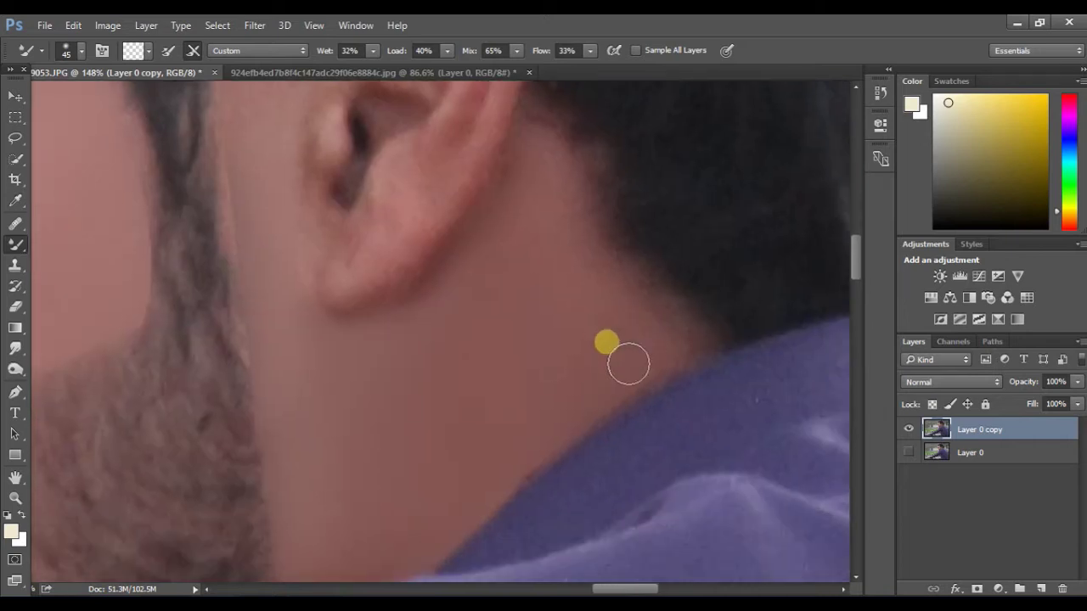
Smooth the ear and the skin directly around it with the Mixer Brush at size 45.
{"action": "left_click_drag", "start_coordinate": [503, 341], "coordinate": [590, 562]}
{"action": "left_click_drag", "start_coordinate": [367, 327], "coordinate": [377, 454]}
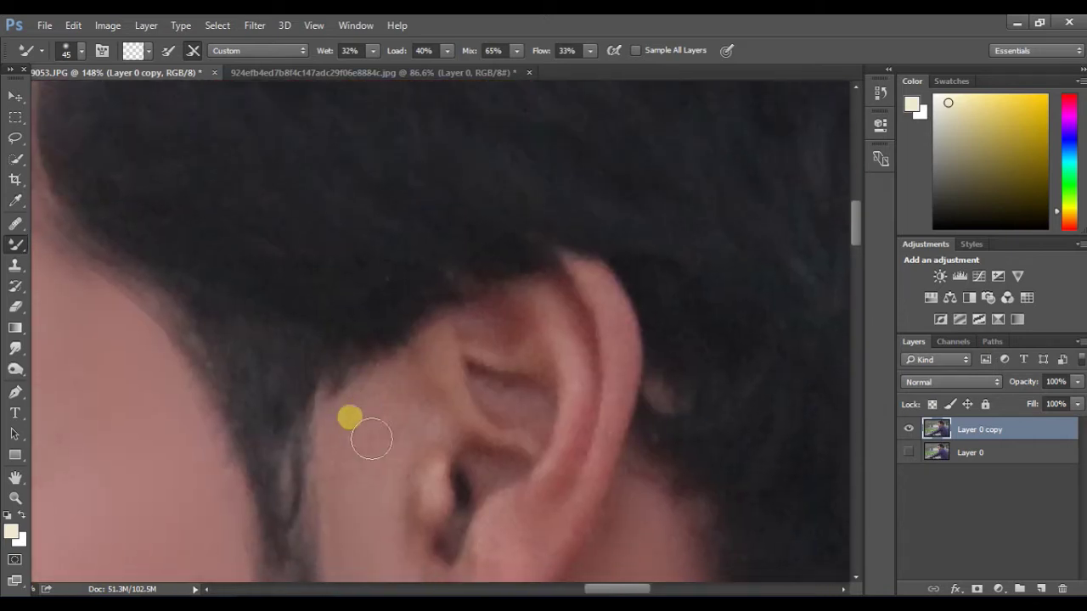
{"action": "left_click_drag", "start_coordinate": [547, 433], "coordinate": [556, 278]}
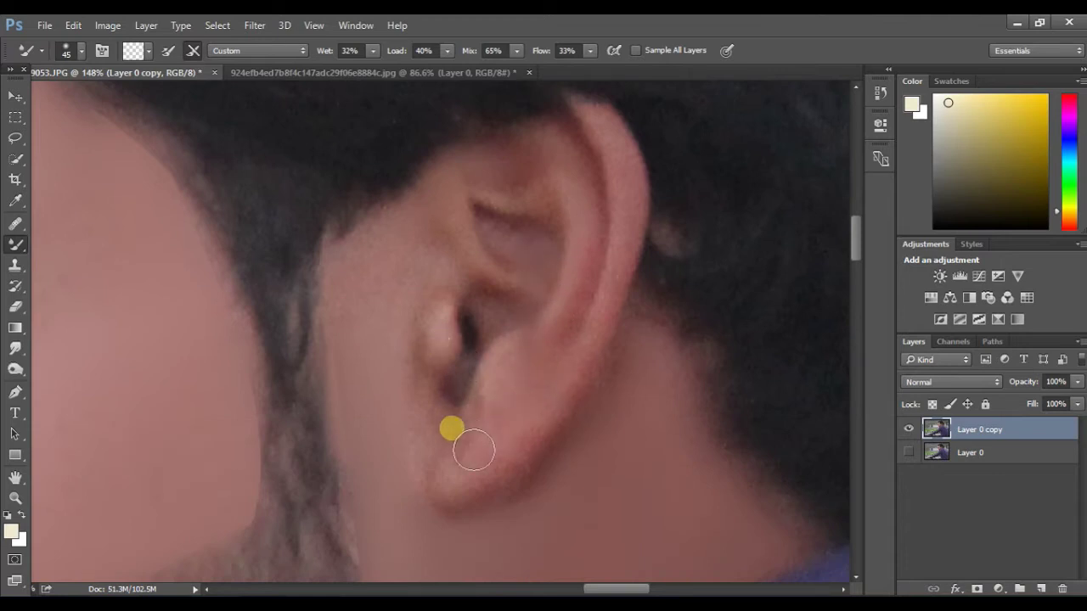
{"action": "left_click_drag", "start_coordinate": [475, 269], "coordinate": [617, 443]}
{"action": "scroll", "coordinate": [247, 289], "scroll_direction": "down", "scroll_amount": 10}
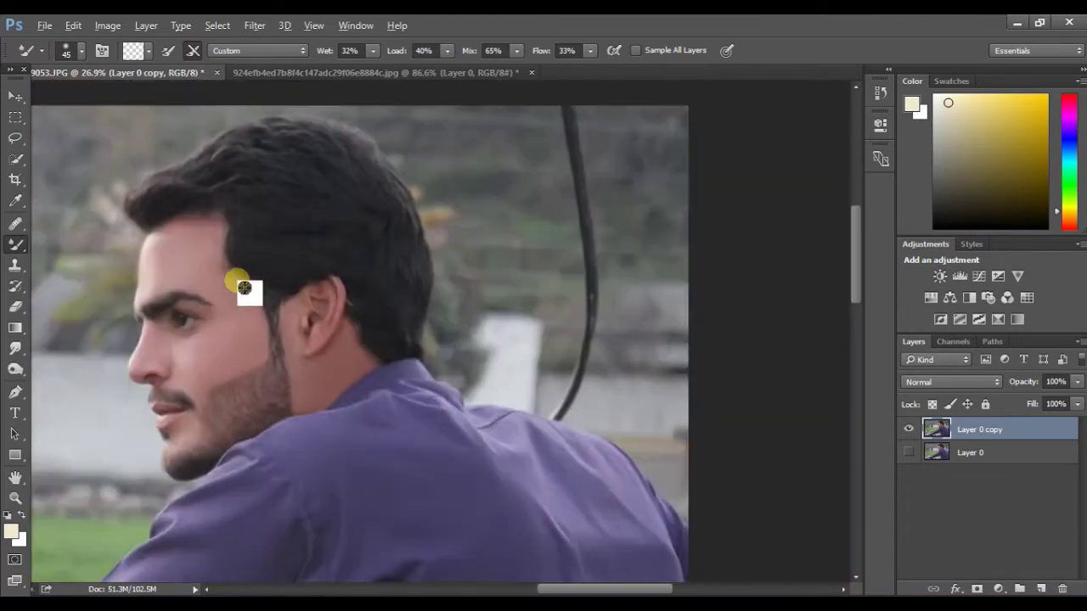
Smooth the back of the hand with the Mixer Brush at size 100 and compare the retouched layer with the original.
{"action": "scroll", "coordinate": [187, 516], "scroll_direction": "up", "scroll_amount": 6}
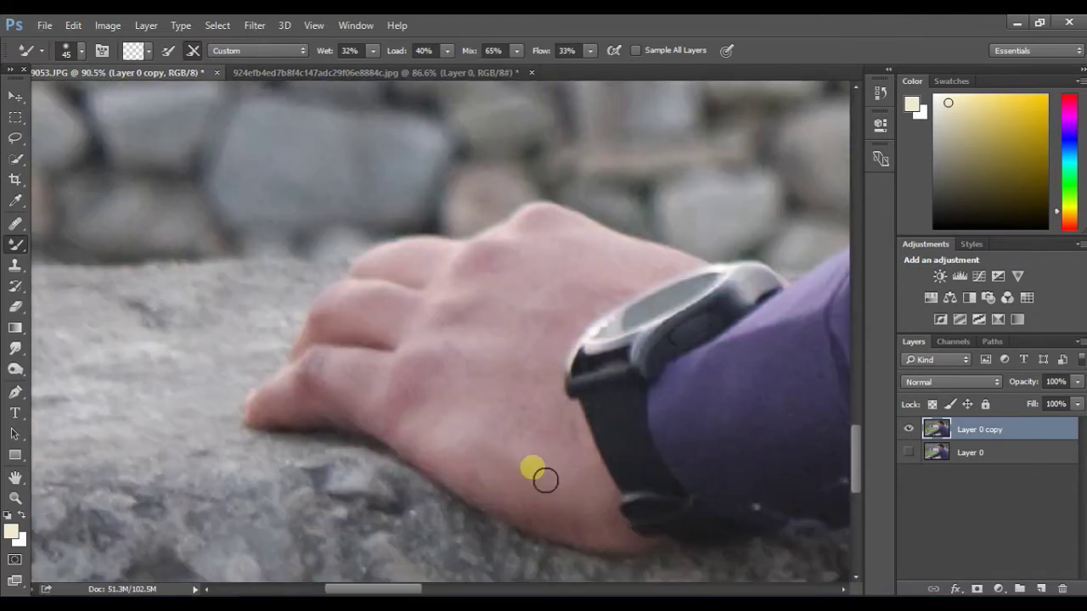
{"action": "key", "text": "bracketright"}
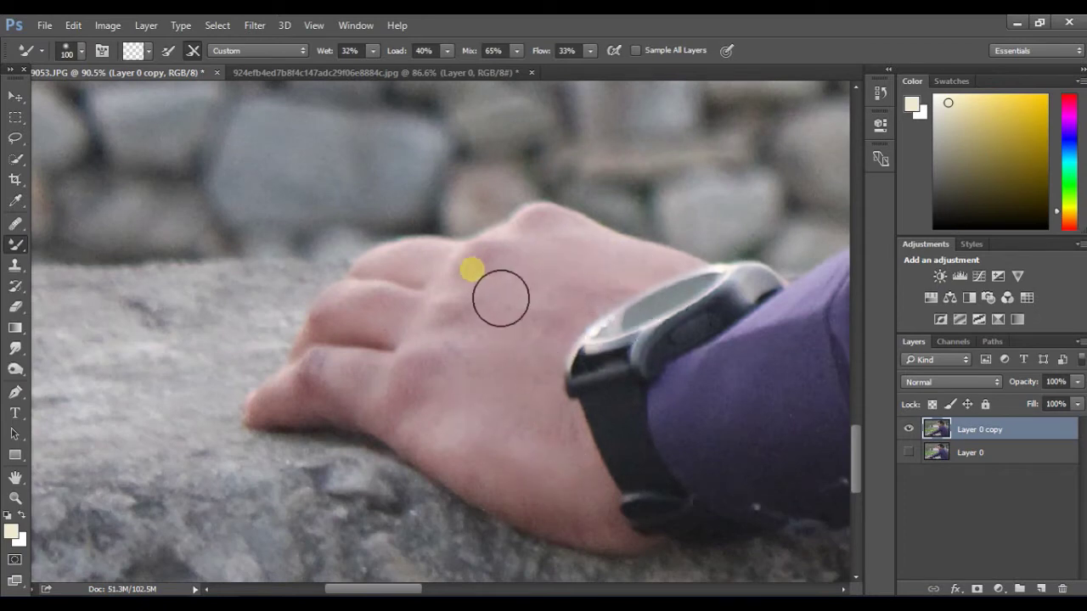
{"action": "scroll", "coordinate": [403, 388], "scroll_direction": "down", "scroll_amount": 6}
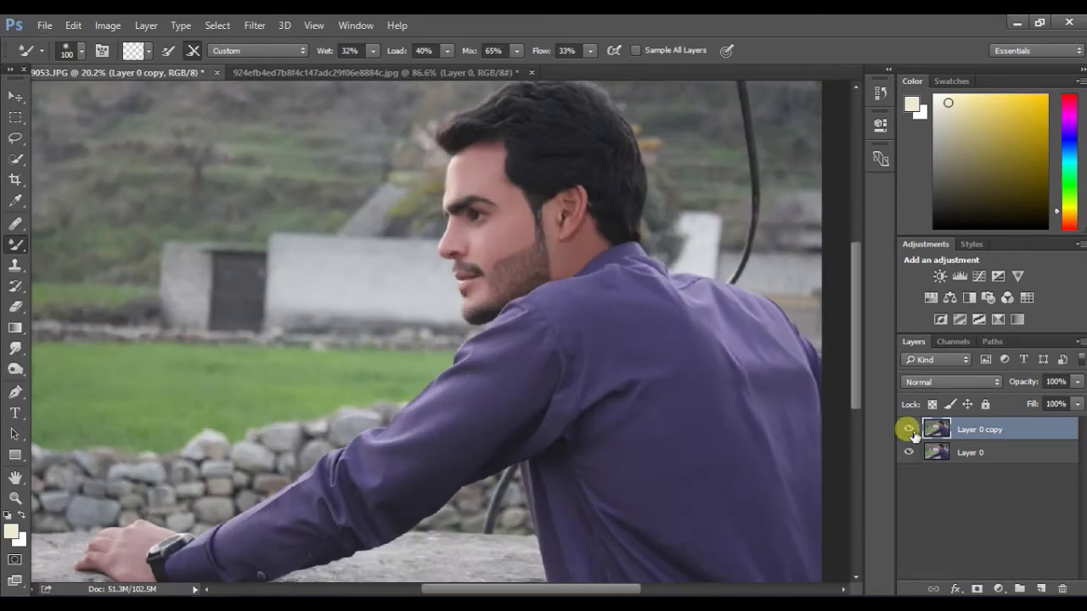
{"action": "left_click", "coordinate": [909, 429]}
{"action": "left_click", "coordinate": [908, 430]}
{"action": "left_click", "coordinate": [908, 429]}
{"action": "left_click", "coordinate": [908, 430]}
Darken the hair with the Burn tool at size 150, using the Midtones range and 26% exposure.
{"action": "scroll", "coordinate": [574, 291], "scroll_direction": "up", "scroll_amount": 4}
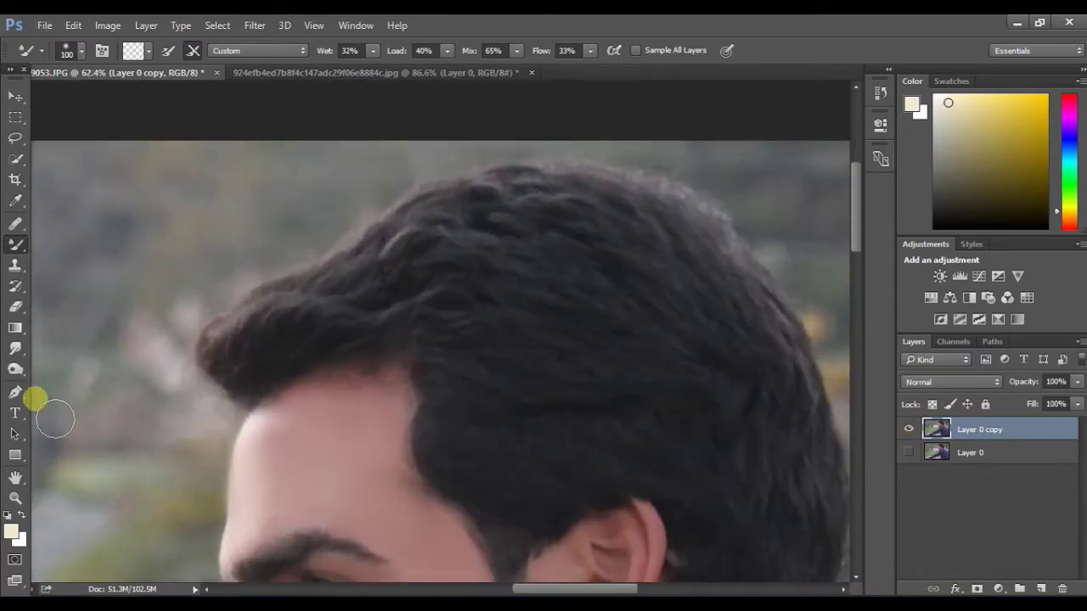
{"action": "left_click", "coordinate": [16, 350]}
{"action": "left_click", "coordinate": [15, 369]}
{"action": "key", "text": "bracketright"}
{"action": "key", "text": "bracketright"}
{"action": "key", "text": "bracketright"}
{"action": "key", "text": "bracketright"}
{"action": "key", "text": "bracketright"}
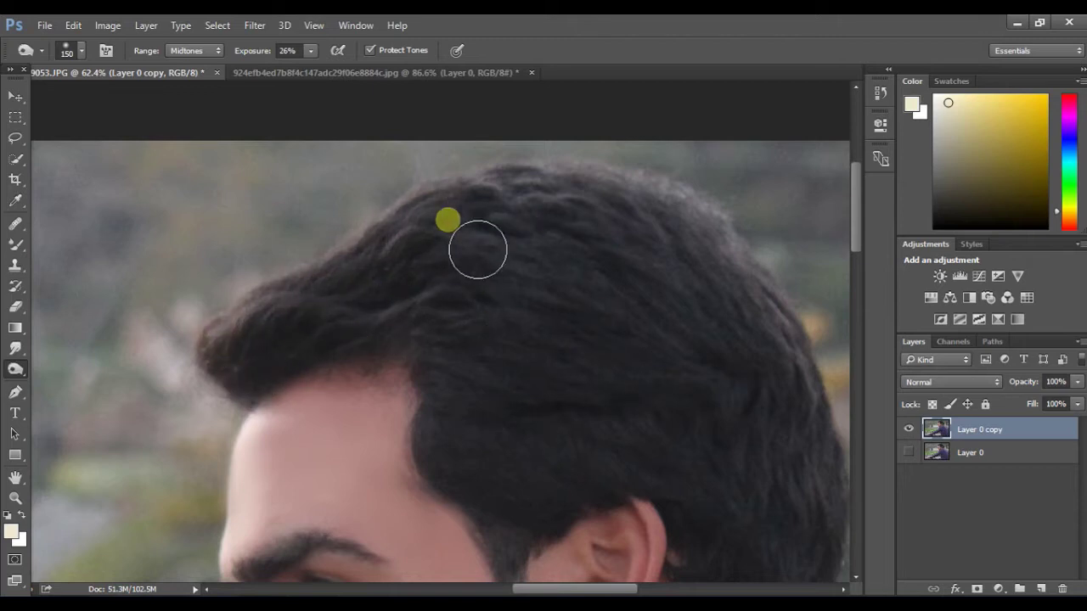
{"action": "scroll", "coordinate": [565, 286], "scroll_direction": "down", "scroll_amount": 4}
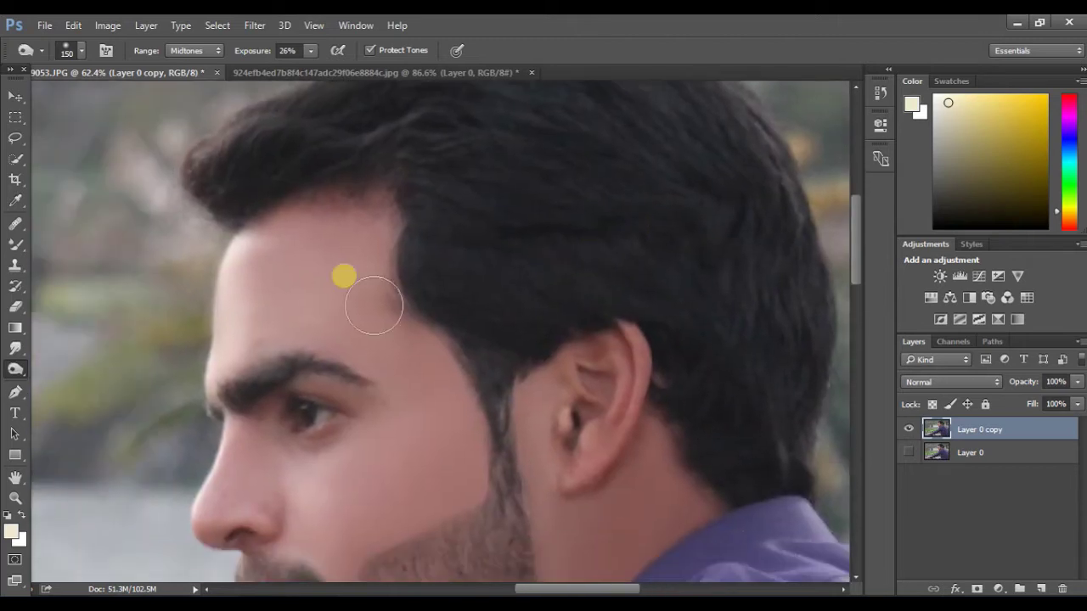
Blend the skin around the eye and upper nose with the Mixer Brush at size 100.
{"action": "left_click", "coordinate": [15, 245]}
{"action": "scroll", "coordinate": [361, 248], "scroll_direction": "up", "scroll_amount": 8}
{"action": "left_click_drag", "start_coordinate": [81, 349], "coordinate": [541, 288]}
{"action": "left_click_drag", "start_coordinate": [739, 364], "coordinate": [589, 180]}
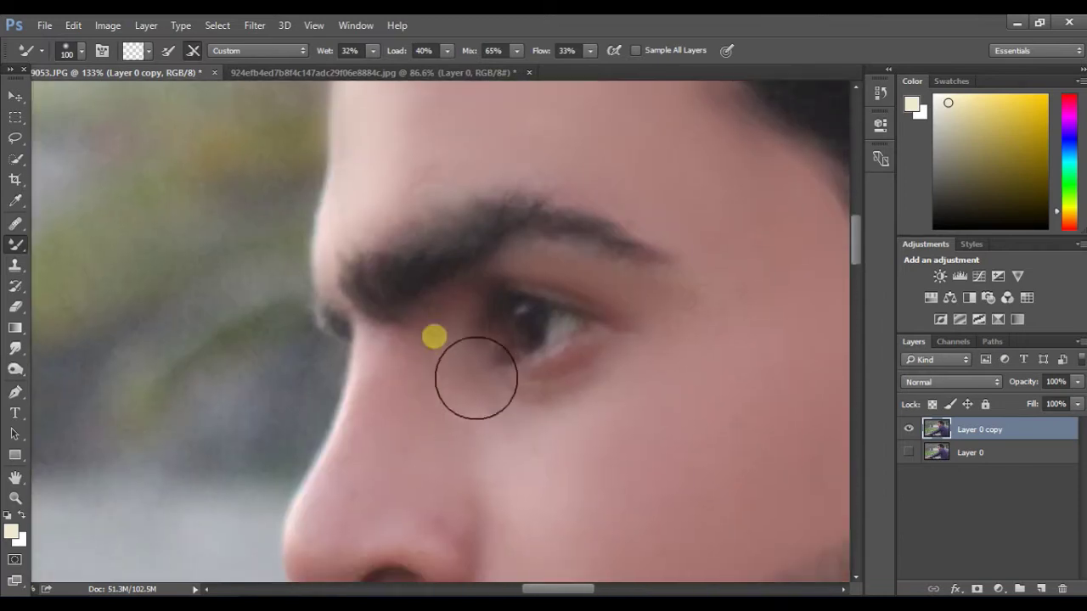
Darken the facial hair with the Burn tool at size 45, Midtones range and 26% exposure.
{"action": "scroll", "coordinate": [504, 393], "scroll_direction": "down", "scroll_amount": 4}
{"action": "key", "text": "o"}
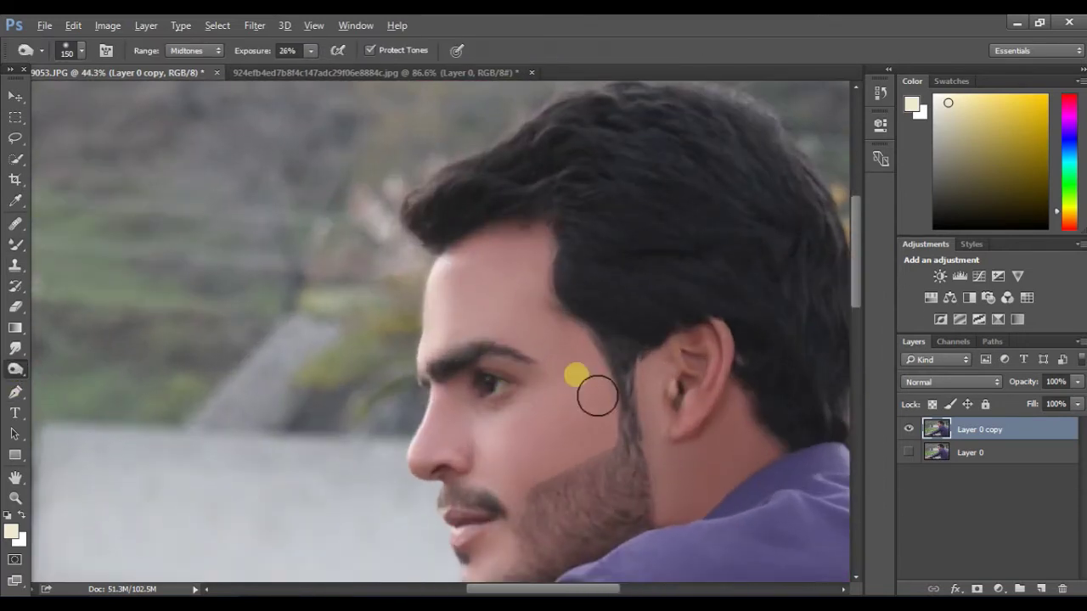
{"action": "scroll", "coordinate": [415, 383], "scroll_direction": "up", "scroll_amount": 4}
{"action": "key", "text": "bracketleft"}
{"action": "key", "text": "bracketleft"}
{"action": "key", "text": "bracketleft"}
{"action": "key", "text": "bracketleft"}
{"action": "scroll", "coordinate": [539, 410], "scroll_direction": "down", "scroll_amount": 3}
{"action": "scroll", "coordinate": [561, 431], "scroll_direction": "down", "scroll_amount": 2}
{"action": "mouse_move", "coordinate": [544, 532]}
{"action": "left_mouse_down"}
{"action": "mouse_move", "coordinate": [573, 453]}
{"action": "mouse_move", "coordinate": [662, 466]}
{"action": "mouse_move", "coordinate": [685, 455]}
{"action": "left_mouse_up"}
{"action": "mouse_move", "coordinate": [731, 505]}
{"action": "left_mouse_down"}
{"action": "mouse_move", "coordinate": [679, 393]}
{"action": "mouse_move", "coordinate": [555, 473]}
{"action": "mouse_move", "coordinate": [483, 436]}
{"action": "mouse_move", "coordinate": [414, 569]}
{"action": "mouse_move", "coordinate": [337, 487]}
{"action": "left_mouse_up"}
{"action": "left_click_drag", "start_coordinate": [418, 377], "coordinate": [347, 337]}
{"action": "scroll", "coordinate": [289, 332], "scroll_direction": "down", "scroll_amount": 7}
{"action": "scroll", "coordinate": [501, 327], "scroll_direction": "up", "scroll_amount": 1}
{"action": "scroll", "coordinate": [641, 331], "scroll_direction": "down", "scroll_amount": 1}
{"action": "scroll", "coordinate": [594, 331], "scroll_direction": "up", "scroll_amount": 1}
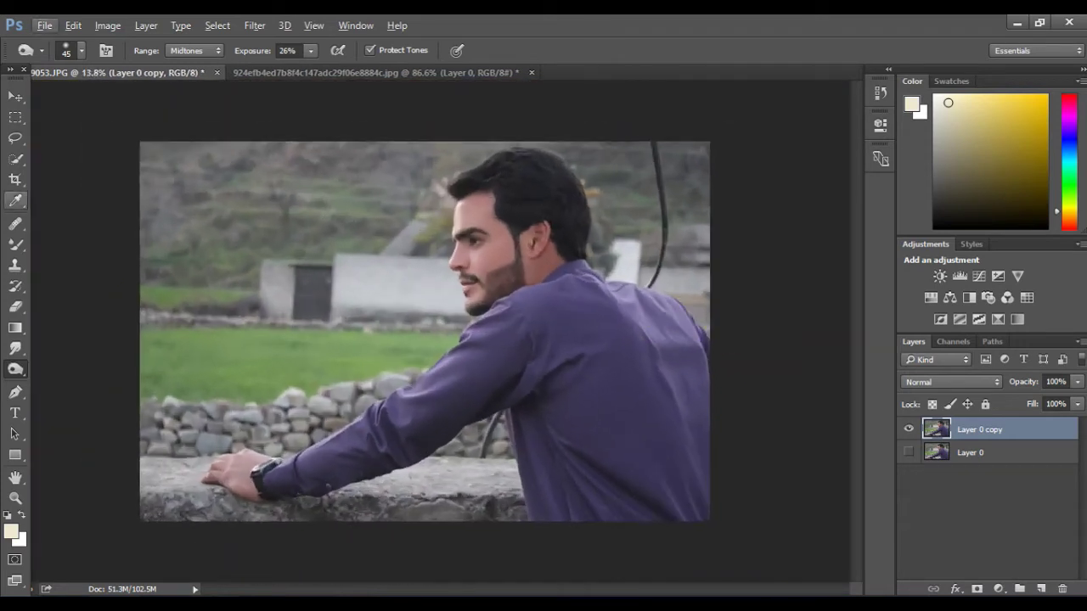
Select part of the shirt's back with the Quick Selection tool at size 250 and duplicate the Layer 0 copy layer.
{"action": "left_click", "coordinate": [16, 159]}
{"action": "key", "text": "bracketright"}
{"action": "key", "text": "bracketright"}
{"action": "key", "text": "bracketright"}
{"action": "key", "text": "bracketright"}
{"action": "key", "text": "bracketright"}
{"action": "key", "text": "bracketright"}
{"action": "key", "text": "bracketright"}
{"action": "key", "text": "bracketright"}
{"action": "key", "text": "bracketright"}
{"action": "key", "text": "bracketright"}
{"action": "key", "text": "bracketright"}
{"action": "left_click_drag", "start_coordinate": [569, 333], "coordinate": [612, 371]}
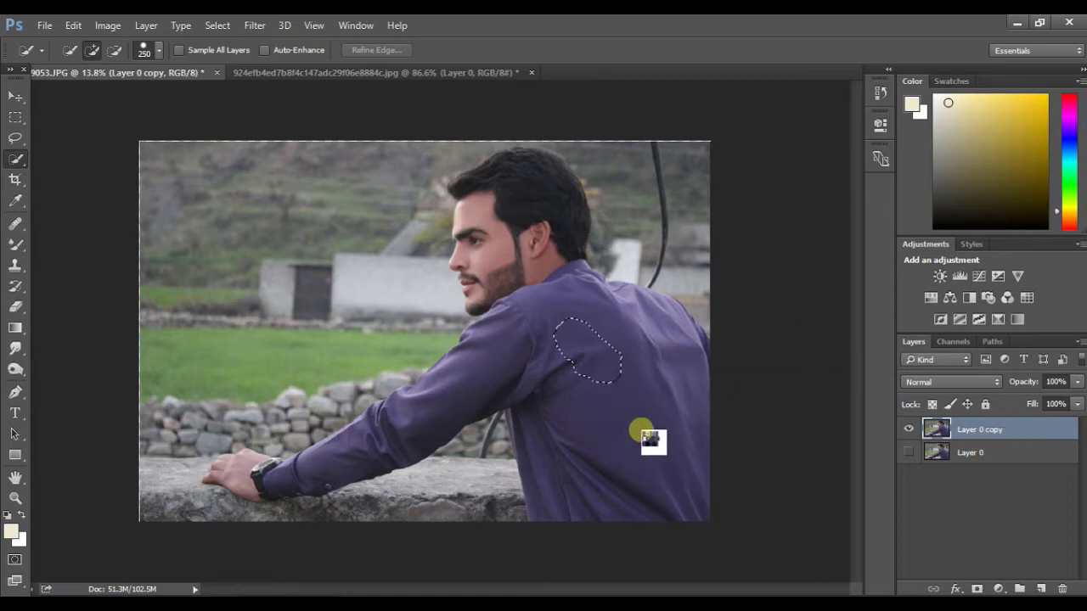
{"action": "left_click", "coordinate": [620, 334]}
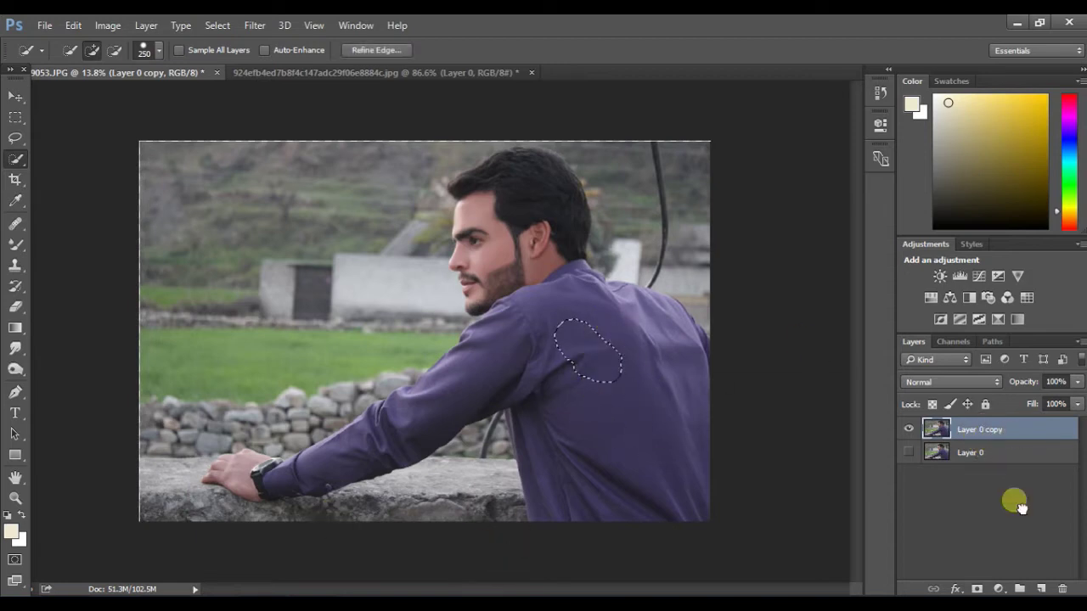
{"action": "left_click_drag", "start_coordinate": [1019, 437], "coordinate": [1040, 589]}
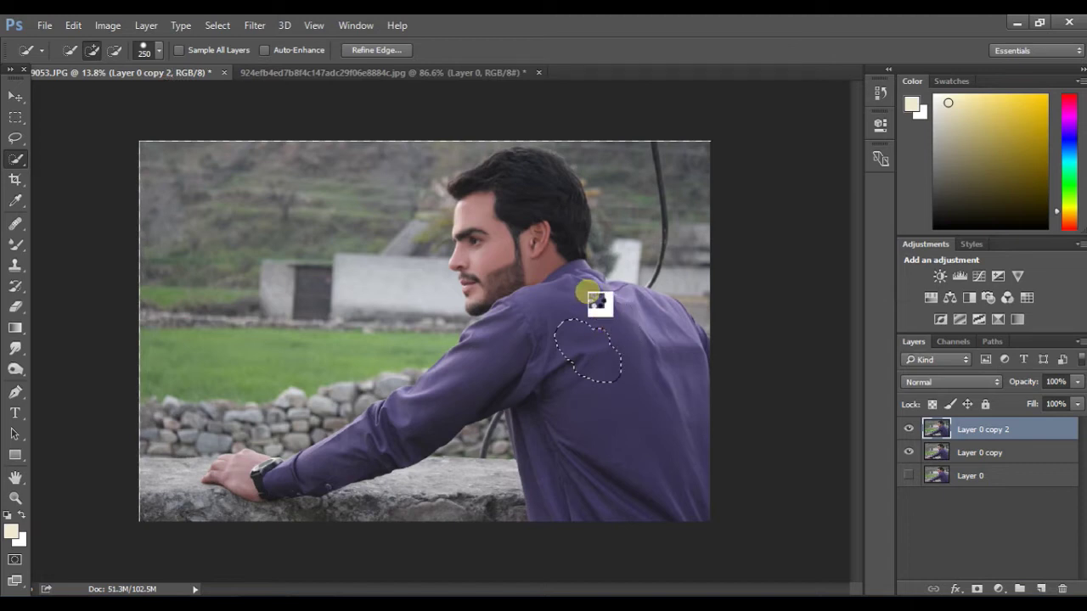
Extend the quick selection over the collar, shoulders, back and sleeve until the whole shirt is covered.
{"action": "mouse_move", "coordinate": [594, 306]}
{"action": "left_mouse_down"}
{"action": "mouse_move", "coordinate": [654, 407]}
{"action": "mouse_move", "coordinate": [643, 340]}
{"action": "mouse_move", "coordinate": [667, 396]}
{"action": "mouse_move", "coordinate": [639, 276]}
{"action": "left_mouse_up"}
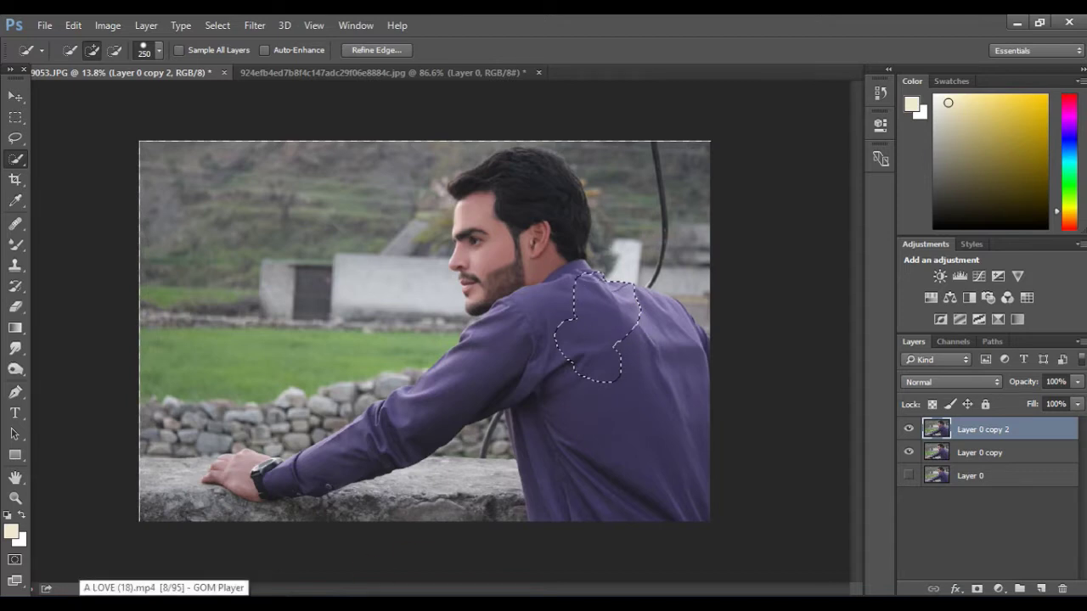
{"action": "mouse_move", "coordinate": [692, 360]}
{"action": "left_mouse_down"}
{"action": "mouse_move", "coordinate": [681, 321]}
{"action": "mouse_move", "coordinate": [697, 356]}
{"action": "left_mouse_up"}
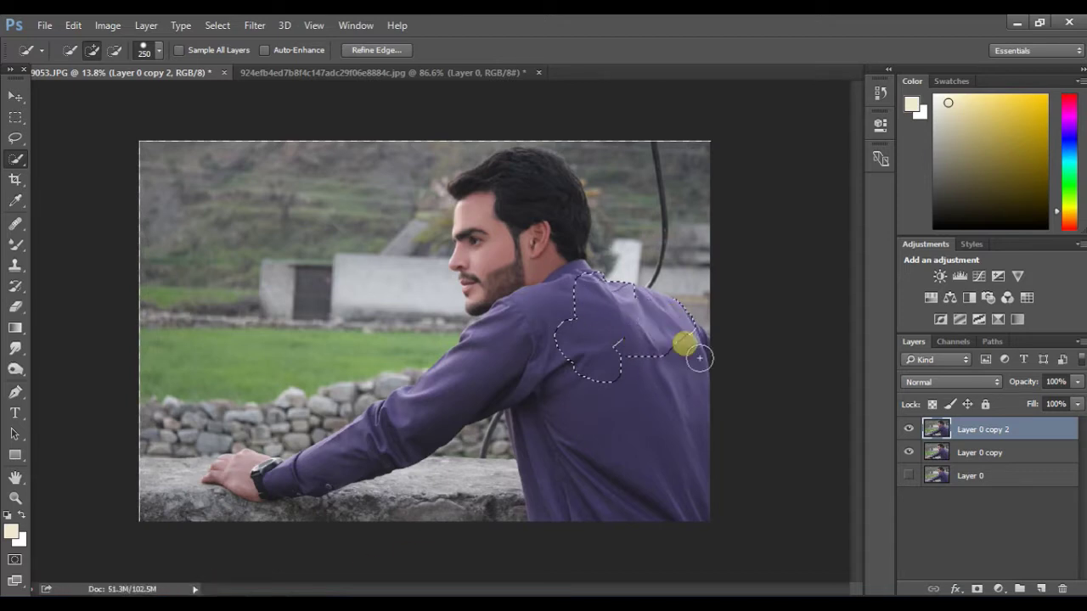
{"action": "left_click_drag", "start_coordinate": [689, 507], "coordinate": [588, 504]}
{"action": "mouse_move", "coordinate": [837, 361]}
{"action": "left_mouse_down"}
{"action": "mouse_move", "coordinate": [720, 371]}
{"action": "mouse_move", "coordinate": [531, 532]}
{"action": "left_mouse_up"}
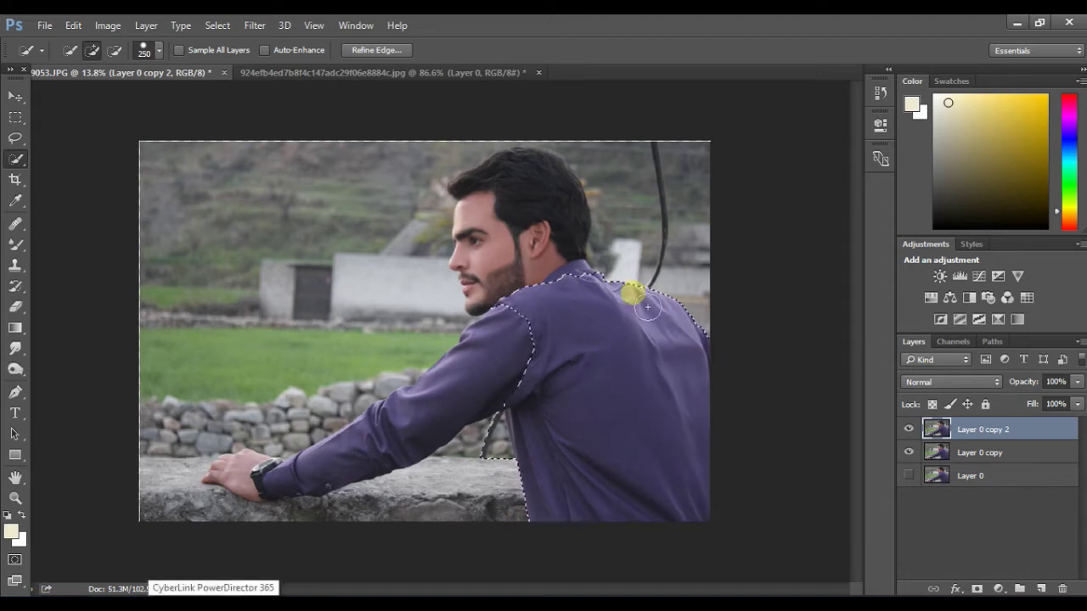
{"action": "mouse_move", "coordinate": [379, 459]}
{"action": "left_mouse_down"}
{"action": "mouse_move", "coordinate": [328, 481]}
{"action": "mouse_move", "coordinate": [431, 478]}
{"action": "mouse_move", "coordinate": [453, 433]}
{"action": "mouse_move", "coordinate": [305, 501]}
{"action": "left_mouse_up"}
Subtract the watch from the shirt selection and refine the selection edges along the cuff, sleeve and shoulders.
{"action": "scroll", "coordinate": [297, 514], "scroll_direction": "up", "scroll_amount": 6}
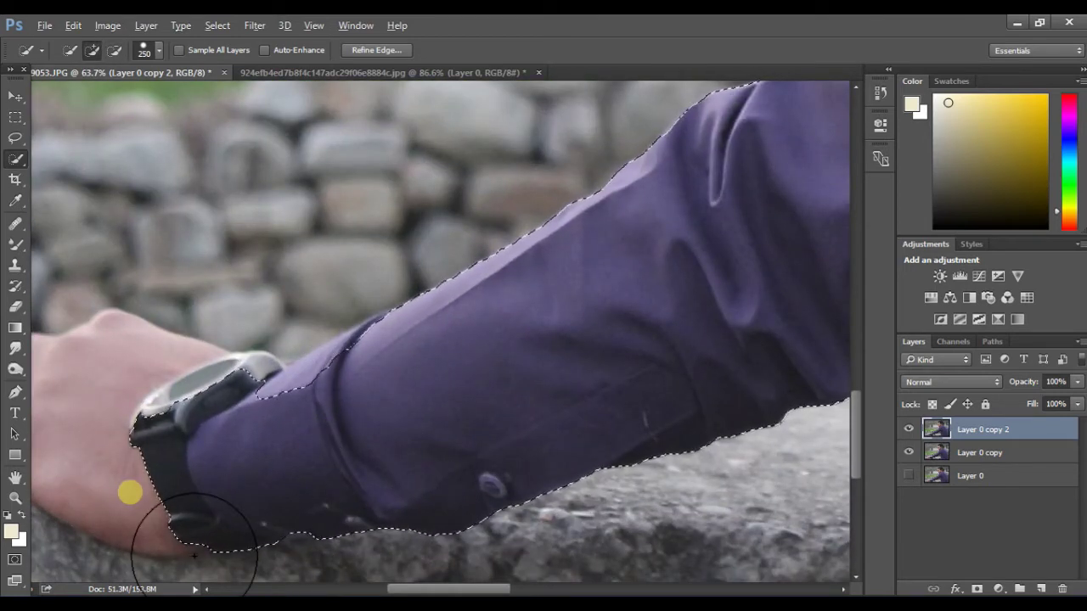
{"action": "left_click_drag", "start_coordinate": [117, 505], "coordinate": [137, 548]}
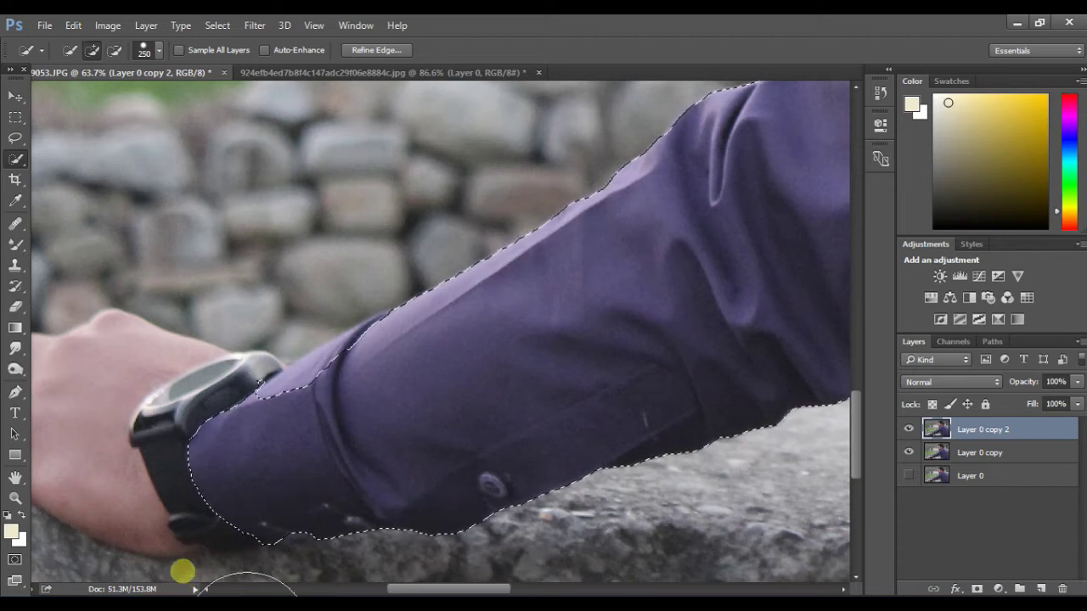
{"action": "scroll", "coordinate": [255, 543], "scroll_direction": "up", "scroll_amount": 3}
{"action": "scroll", "coordinate": [365, 505], "scroll_direction": "down", "scroll_amount": 5}
{"action": "scroll", "coordinate": [297, 475], "scroll_direction": "up", "scroll_amount": 3}
{"action": "scroll", "coordinate": [391, 475], "scroll_direction": "up", "scroll_amount": 2}
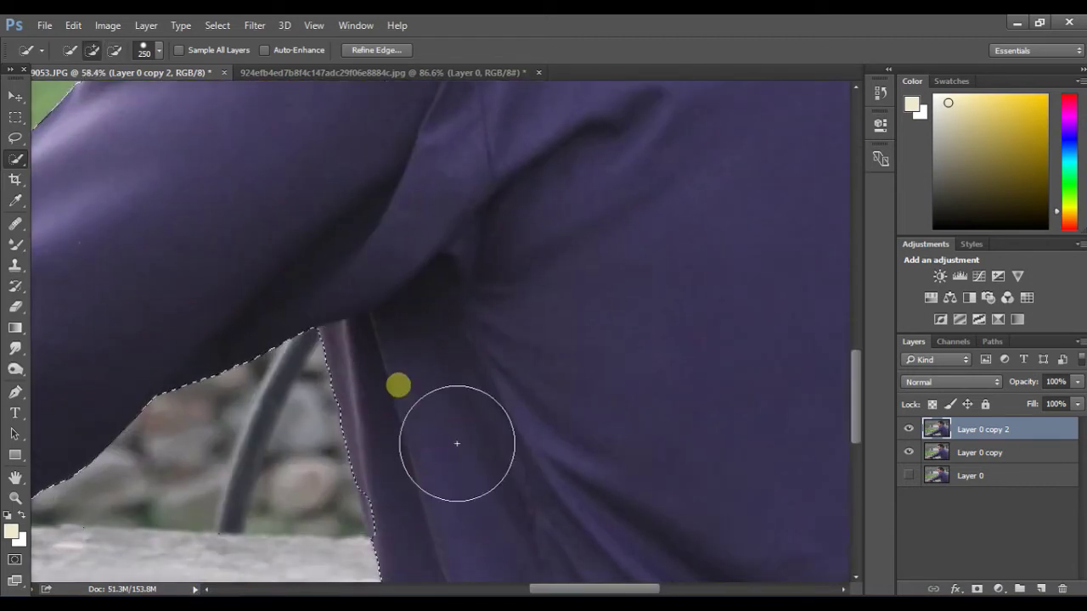
{"action": "scroll", "coordinate": [458, 476], "scroll_direction": "down", "scroll_amount": 3}
{"action": "scroll", "coordinate": [381, 343], "scroll_direction": "up", "scroll_amount": 3}
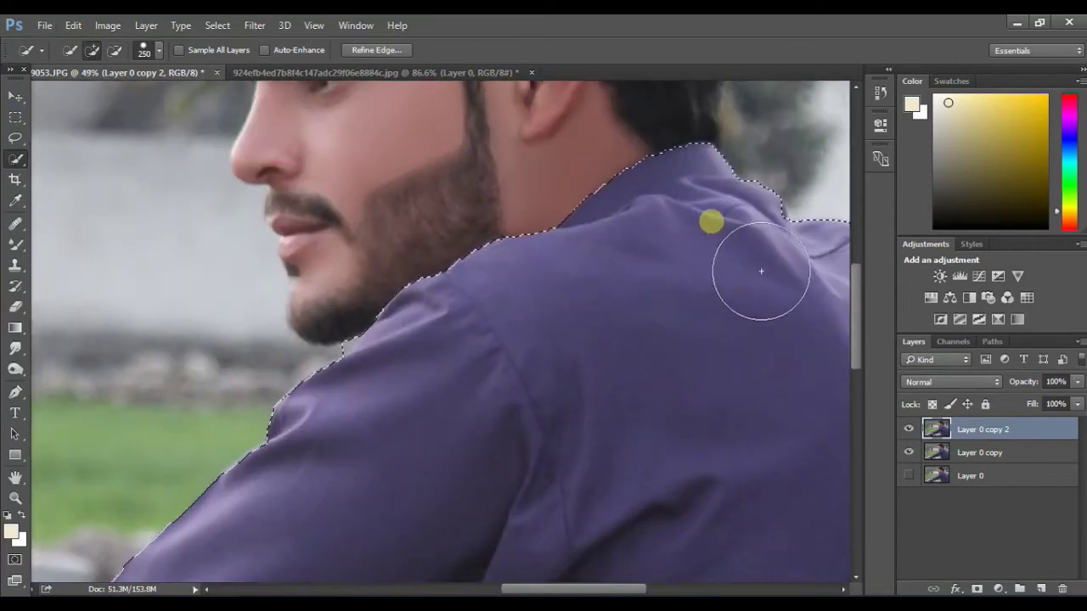
{"action": "left_click_drag", "start_coordinate": [733, 286], "coordinate": [231, 312]}
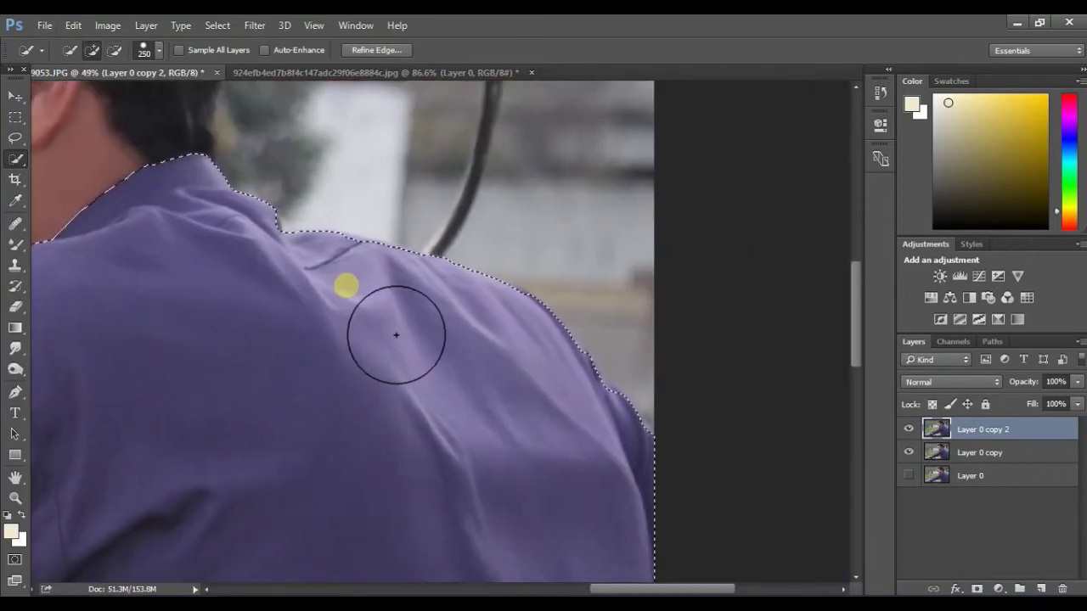
{"action": "left_click", "coordinate": [621, 466]}
{"action": "left_click_drag", "start_coordinate": [582, 436], "coordinate": [665, 330]}
{"action": "scroll", "coordinate": [594, 322], "scroll_direction": "down", "scroll_amount": 5}
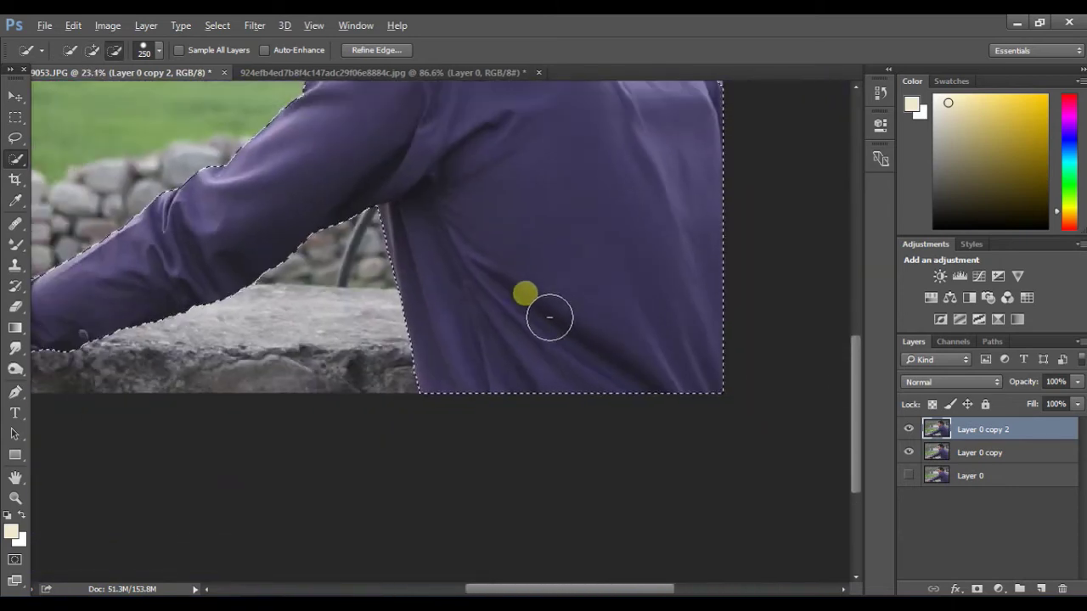
{"action": "scroll", "coordinate": [737, 418], "scroll_direction": "up", "scroll_amount": 2}
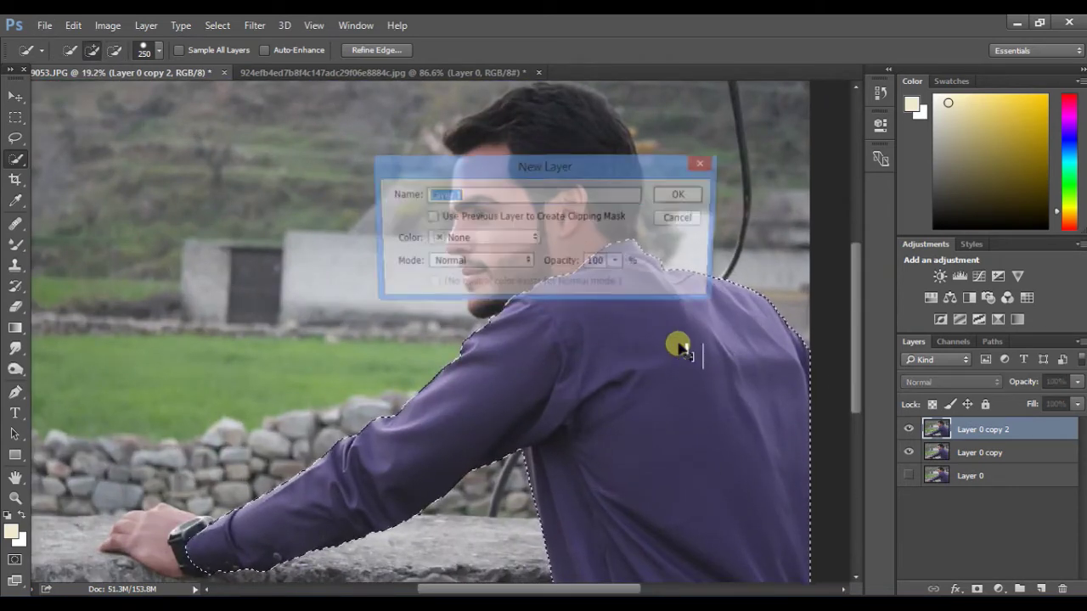
Add an empty layer and reduce Layer 0 copy 2 to only the selected shirt.
{"action": "key", "text": "ctrl+shift+n"}
{"action": "key", "text": "Return"}
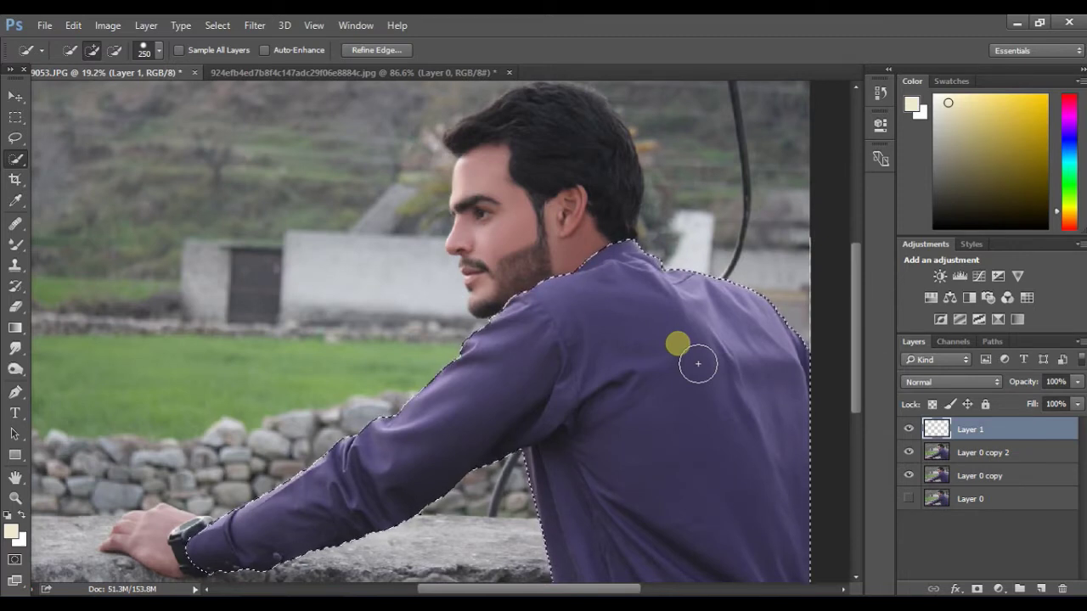
{"action": "left_click", "coordinate": [934, 456]}
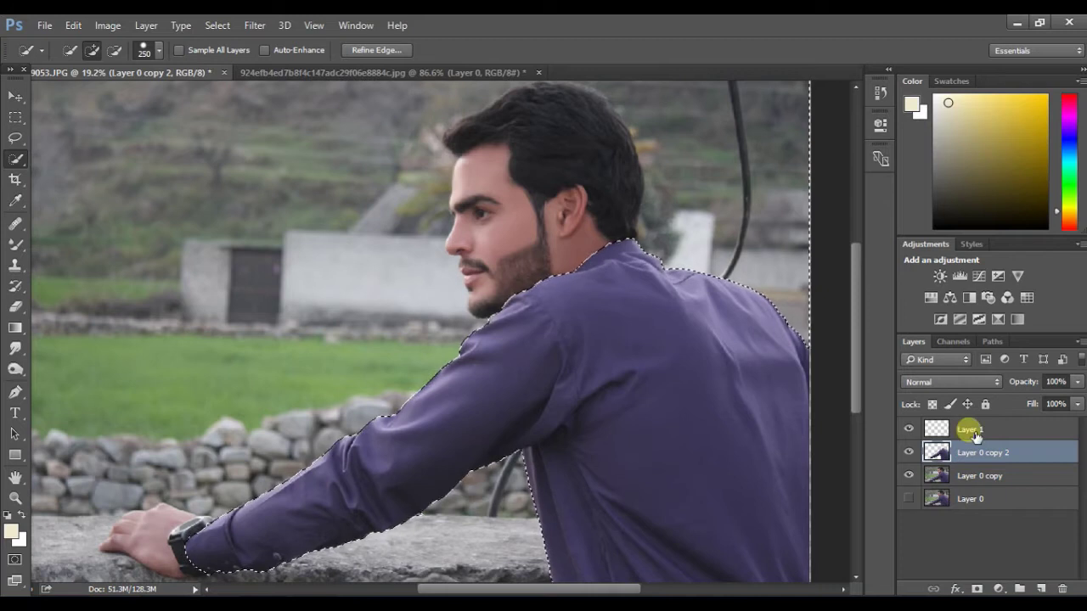
Add a near-black Solid Color fill layer limited to the shirt selection and set its blend mode to Hard Mix.
{"action": "left_click", "coordinate": [998, 588]}
{"action": "left_click", "coordinate": [977, 243]}
{"action": "left_click_drag", "start_coordinate": [744, 243], "coordinate": [657, 280]}
{"action": "left_click", "coordinate": [941, 84]}
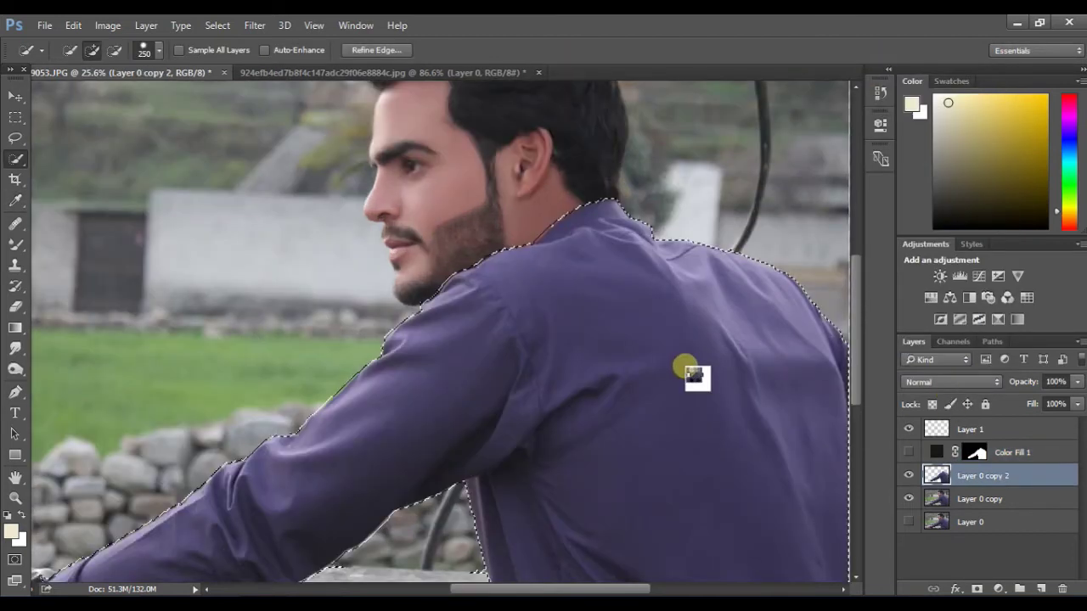
{"action": "scroll", "coordinate": [670, 359], "scroll_direction": "down", "scroll_amount": 2}
{"action": "scroll", "coordinate": [751, 394], "scroll_direction": "up", "scroll_amount": 1}
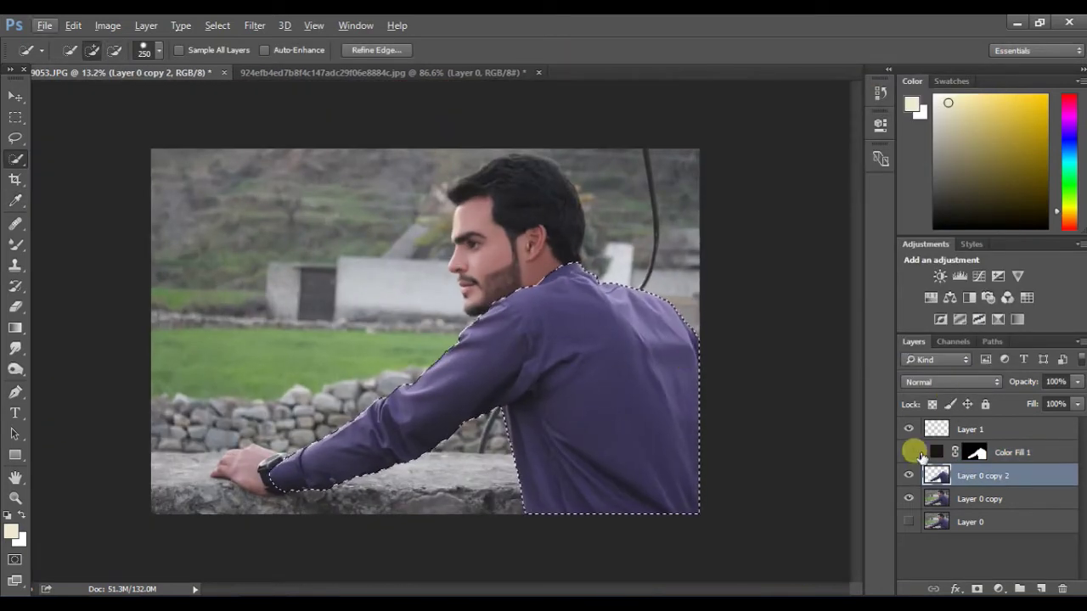
Show the shirt's color fill layer and lower its fill to 16% and its opacity to 45%.
{"action": "left_click", "coordinate": [993, 453]}
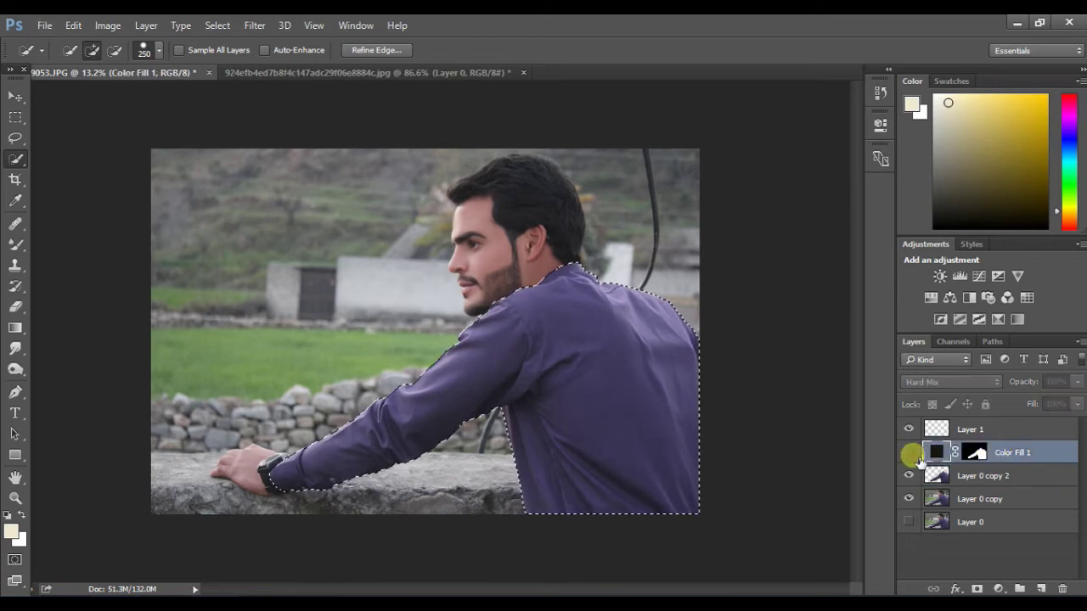
{"action": "left_click", "coordinate": [908, 452]}
{"action": "left_click", "coordinate": [998, 588]}
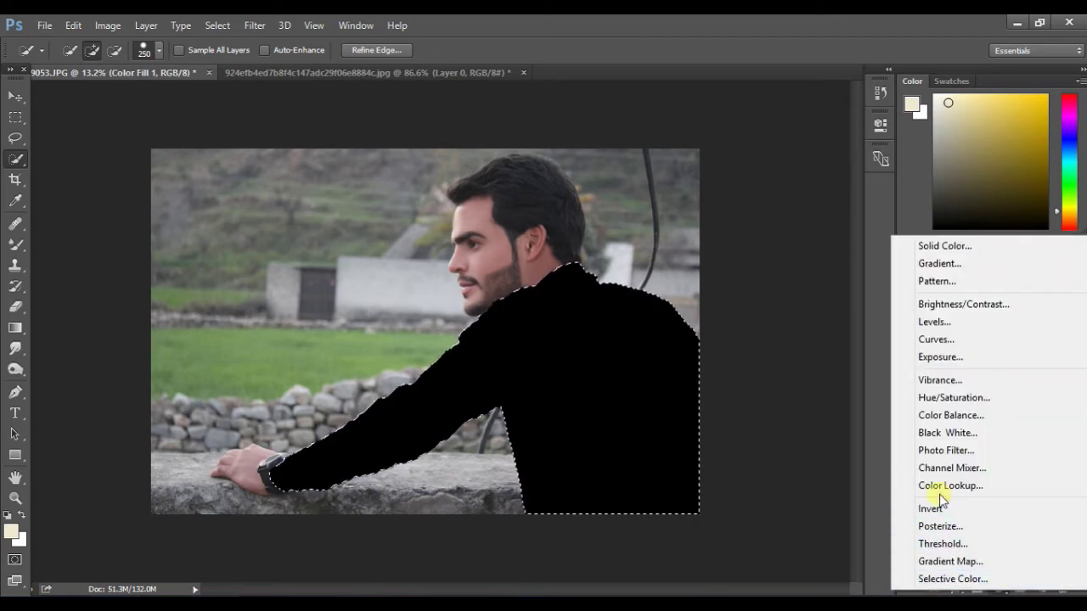
{"action": "left_click", "coordinate": [952, 469]}
{"action": "left_click_drag", "start_coordinate": [1075, 408], "coordinate": [1010, 423]}
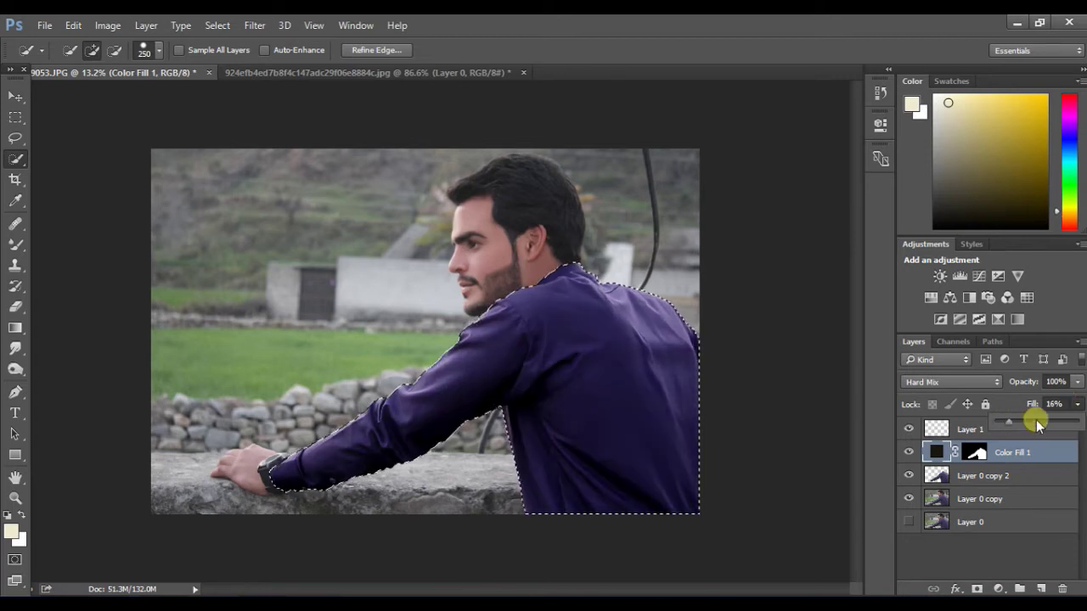
{"action": "left_click_drag", "start_coordinate": [1076, 381], "coordinate": [1024, 403]}
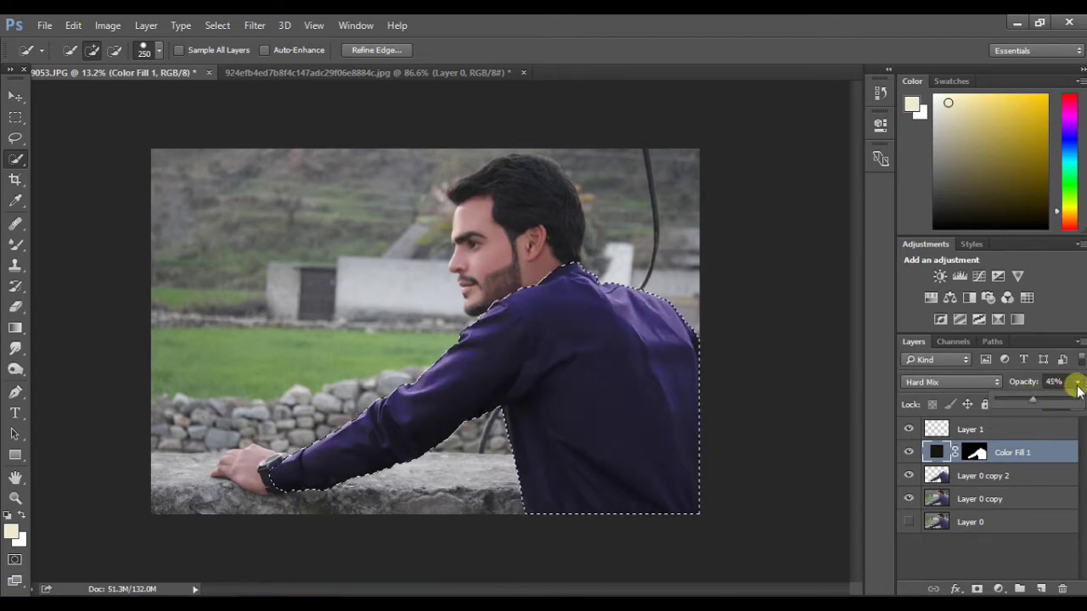
Add a Pattern Fill layer limited to the shirt, using the saved geometric line pattern at about 179% scale.
{"action": "left_click", "coordinate": [998, 588]}
{"action": "left_click", "coordinate": [937, 284]}
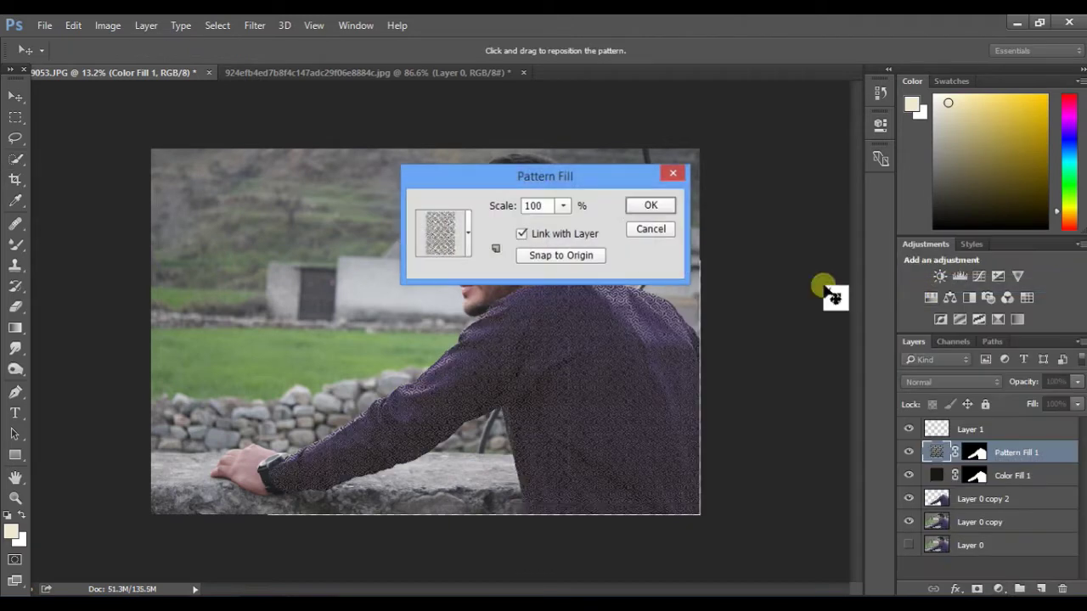
{"action": "left_click_drag", "start_coordinate": [563, 206], "coordinate": [586, 225]}
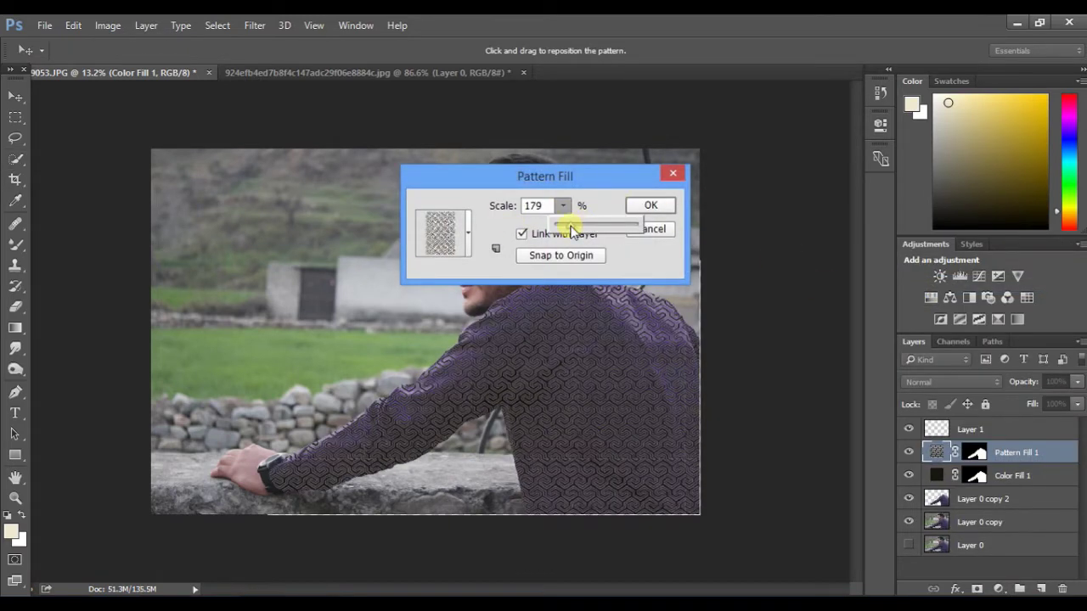
{"action": "left_click", "coordinate": [651, 204]}
Lower both the fill and the opacity of the shirt's pattern fill layer to 71%.
{"action": "key", "text": "w"}
{"action": "mouse_move", "coordinate": [1077, 404]}
{"action": "left_mouse_down"}
{"action": "mouse_move", "coordinate": [1002, 416]}
{"action": "mouse_move", "coordinate": [1033, 418]}
{"action": "left_mouse_up"}
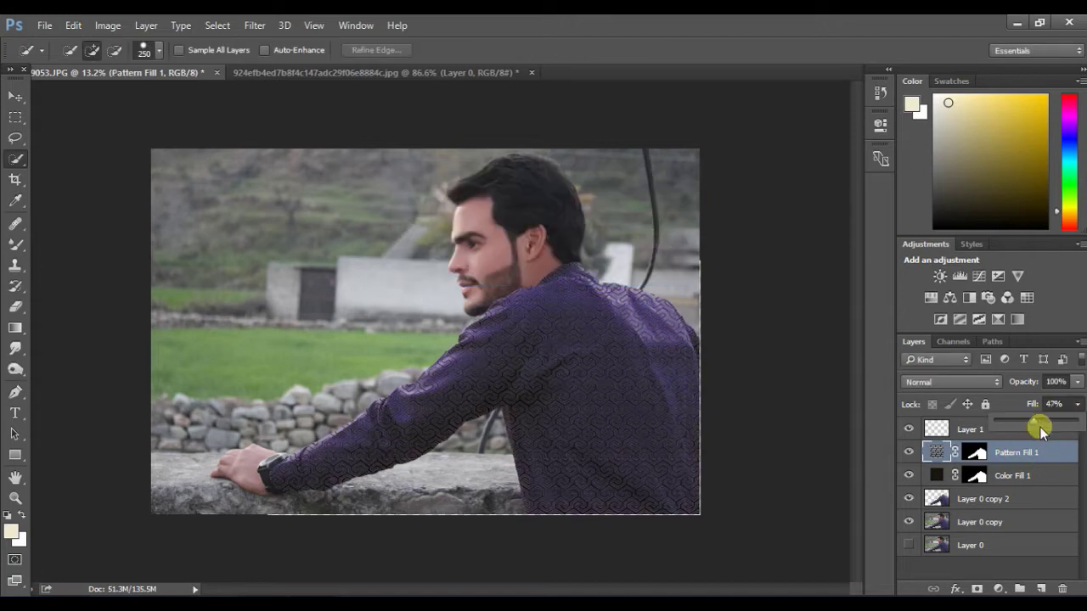
{"action": "left_click_drag", "start_coordinate": [1077, 381], "coordinate": [1052, 422]}
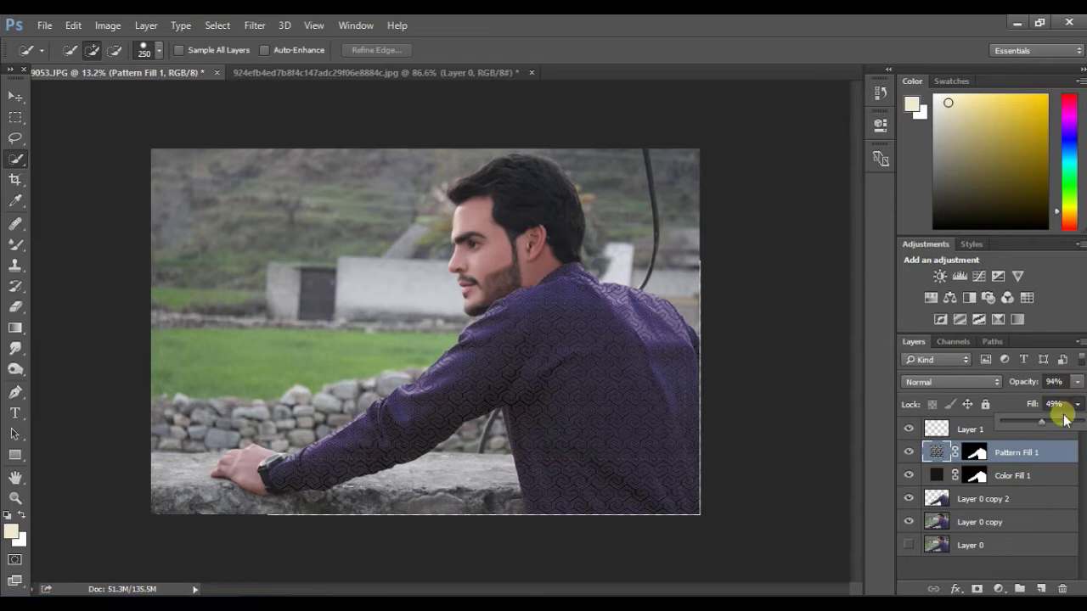
{"action": "left_click_drag", "start_coordinate": [1076, 386], "coordinate": [1058, 400]}
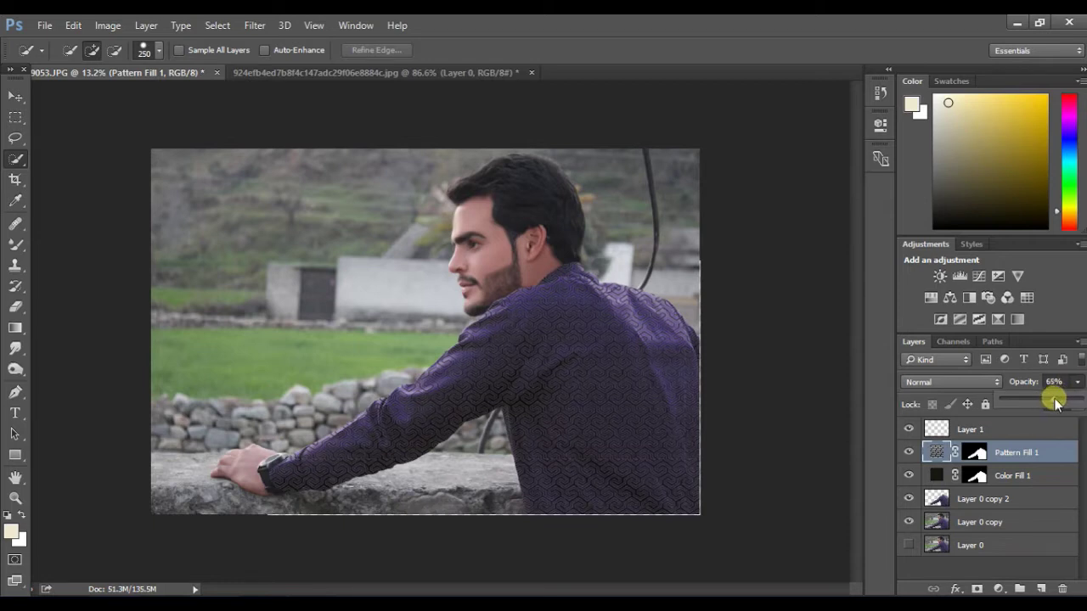
{"action": "left_click", "coordinate": [855, 364]}
{"action": "key", "text": "alt"}
{"action": "left_click", "coordinate": [519, 223]}
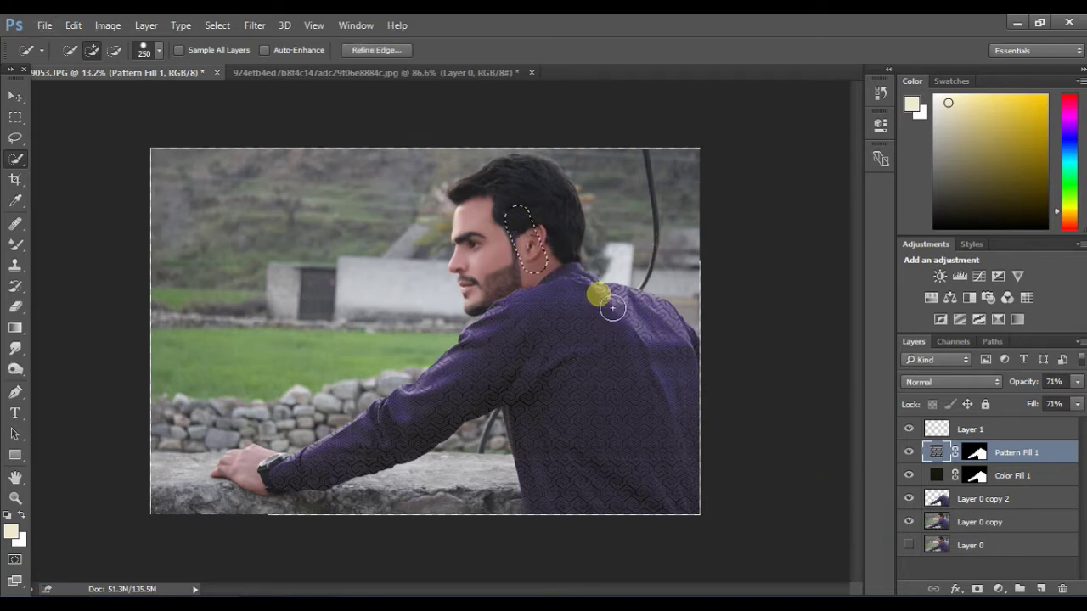
{"action": "key", "text": "ctrl+d"}
On Layer 0 copy, quick-select the man's head, face, shirt and sleeve down to the cuff.
{"action": "left_click", "coordinate": [978, 522]}
{"action": "left_click", "coordinate": [509, 225]}
{"action": "left_click", "coordinate": [583, 325]}
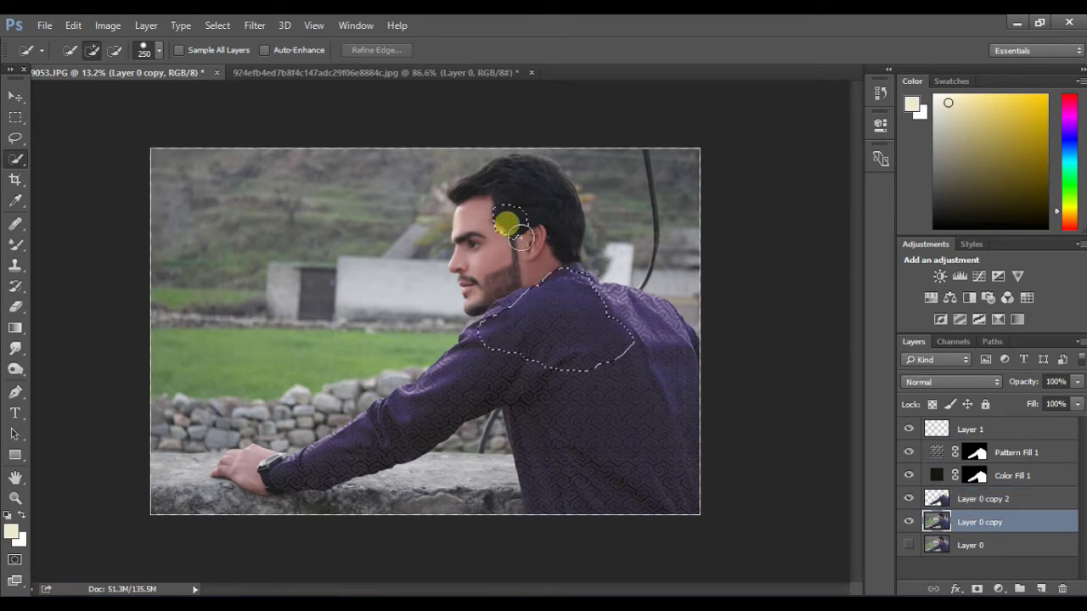
{"action": "mouse_move", "coordinate": [592, 310]}
{"action": "left_mouse_down"}
{"action": "mouse_move", "coordinate": [515, 287]}
{"action": "mouse_move", "coordinate": [576, 319]}
{"action": "mouse_move", "coordinate": [542, 276]}
{"action": "mouse_move", "coordinate": [535, 201]}
{"action": "mouse_move", "coordinate": [578, 317]}
{"action": "mouse_move", "coordinate": [566, 304]}
{"action": "mouse_move", "coordinate": [491, 292]}
{"action": "mouse_move", "coordinate": [503, 229]}
{"action": "left_mouse_up"}
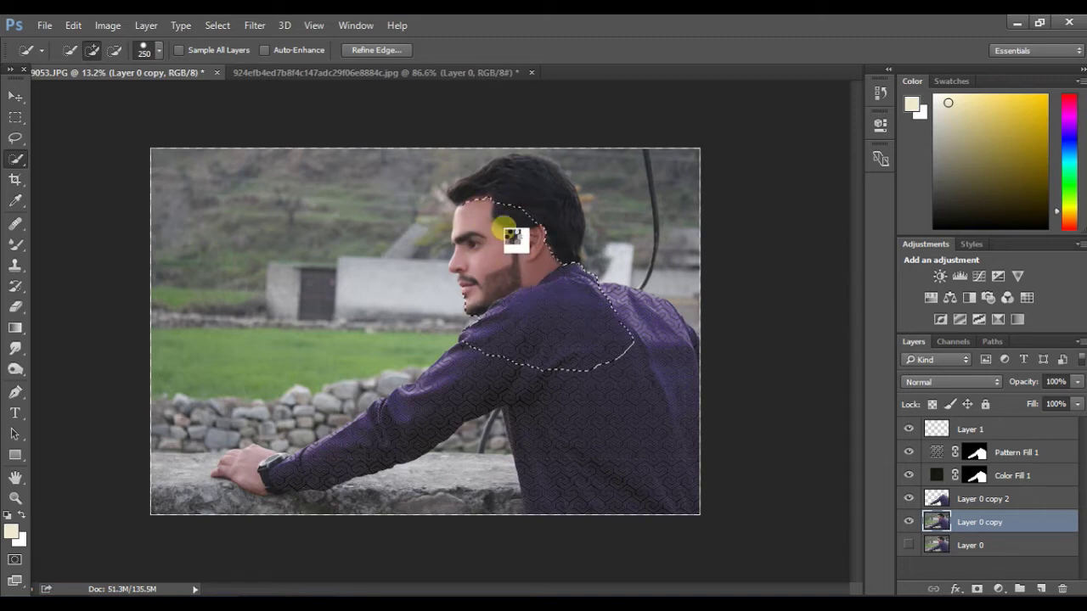
{"action": "mouse_move", "coordinate": [502, 143]}
{"action": "left_mouse_down"}
{"action": "mouse_move", "coordinate": [663, 375]}
{"action": "mouse_move", "coordinate": [642, 412]}
{"action": "mouse_move", "coordinate": [646, 381]}
{"action": "mouse_move", "coordinate": [669, 404]}
{"action": "mouse_move", "coordinate": [632, 488]}
{"action": "mouse_move", "coordinate": [554, 434]}
{"action": "mouse_move", "coordinate": [645, 490]}
{"action": "mouse_move", "coordinate": [492, 444]}
{"action": "mouse_move", "coordinate": [329, 481]}
{"action": "left_mouse_up"}
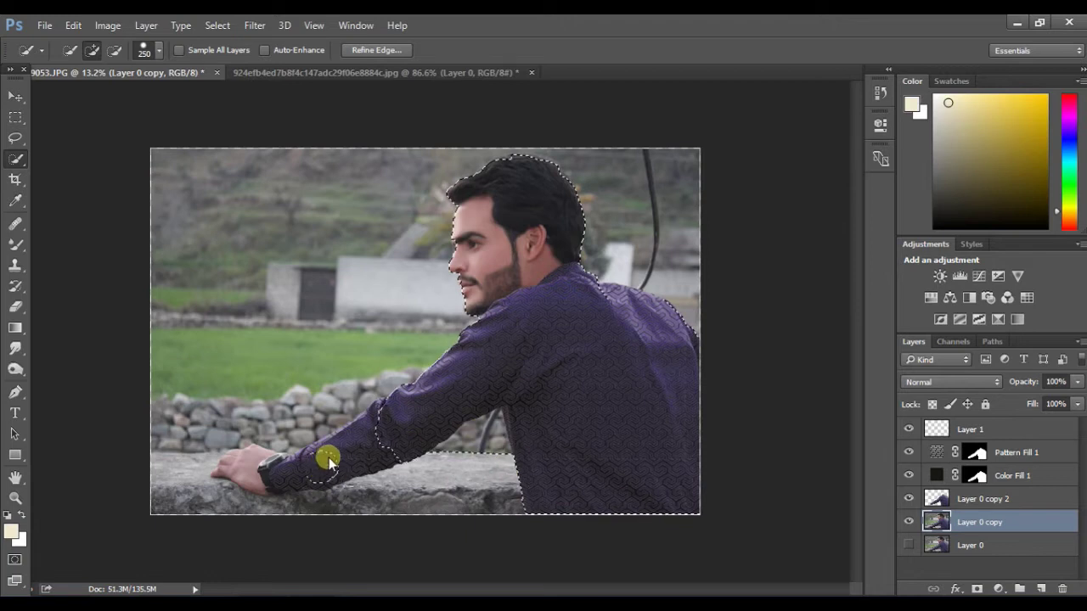
{"action": "mouse_move", "coordinate": [389, 433]}
{"action": "left_mouse_down"}
{"action": "mouse_move", "coordinate": [395, 466]}
{"action": "mouse_move", "coordinate": [389, 454]}
{"action": "mouse_move", "coordinate": [314, 488]}
{"action": "mouse_move", "coordinate": [333, 481]}
{"action": "mouse_move", "coordinate": [268, 492]}
{"action": "mouse_move", "coordinate": [345, 488]}
{"action": "mouse_move", "coordinate": [283, 495]}
{"action": "mouse_move", "coordinate": [394, 446]}
{"action": "mouse_move", "coordinate": [398, 431]}
{"action": "mouse_move", "coordinate": [285, 493]}
{"action": "left_mouse_up"}
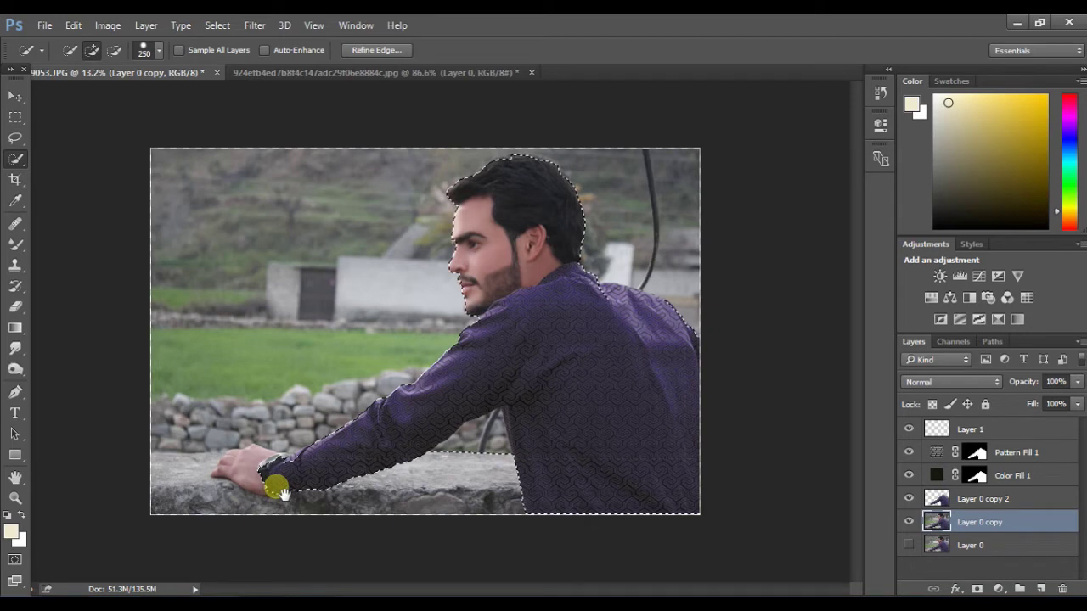
{"action": "left_click", "coordinate": [909, 521]}
{"action": "left_click", "coordinate": [905, 543]}
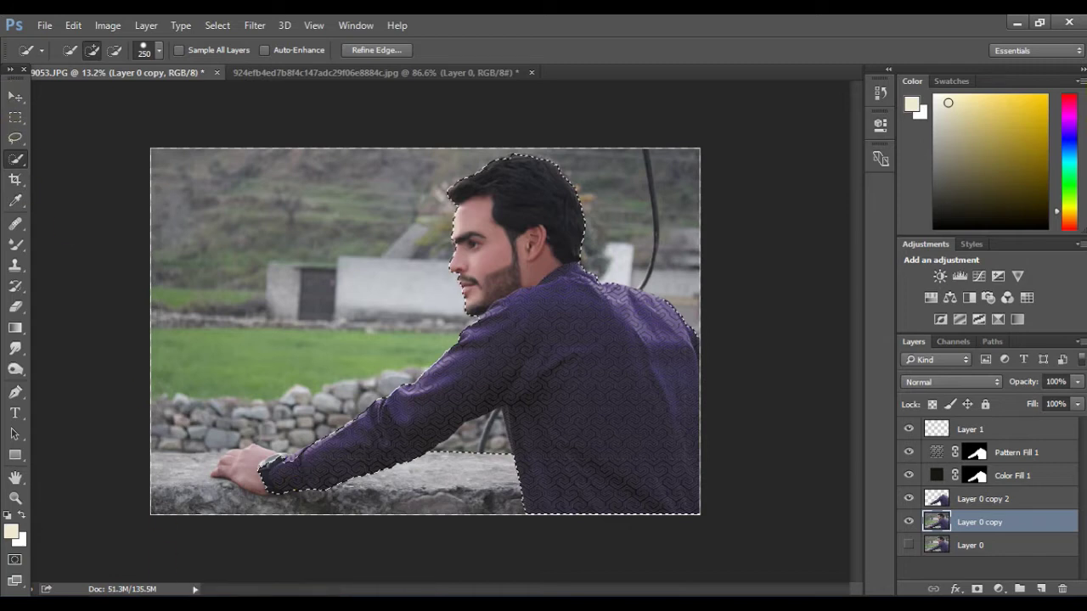
Subtract the gap under the arm and the watch from the man's selection.
{"action": "left_click", "coordinate": [494, 455]}
{"action": "scroll", "coordinate": [263, 492], "scroll_direction": "up", "scroll_amount": 4}
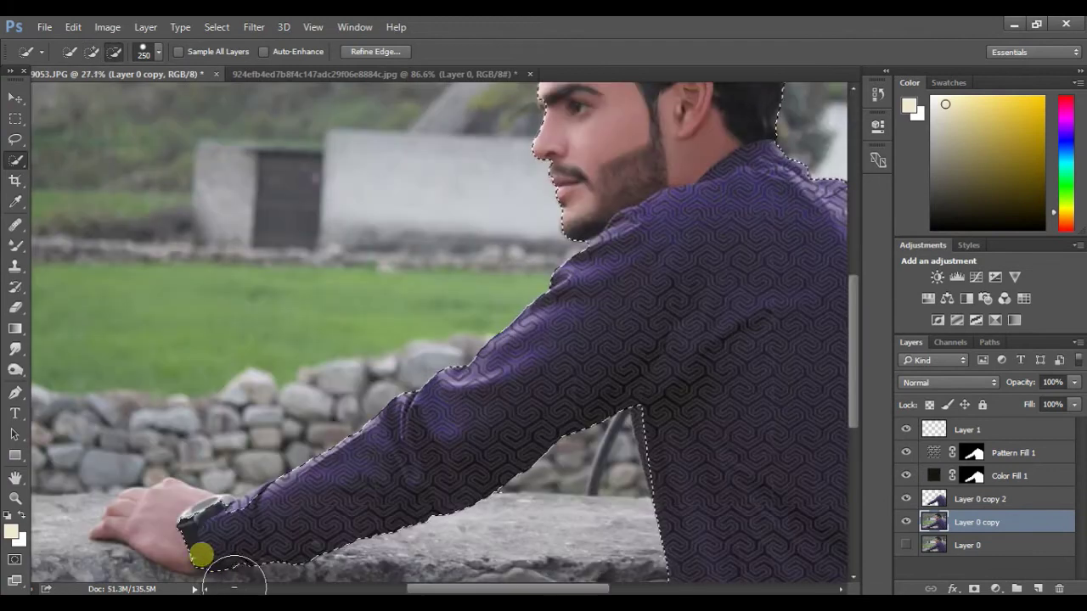
{"action": "scroll", "coordinate": [201, 558], "scroll_direction": "up", "scroll_amount": 4}
{"action": "left_click", "coordinate": [177, 461], "text": "alt"}
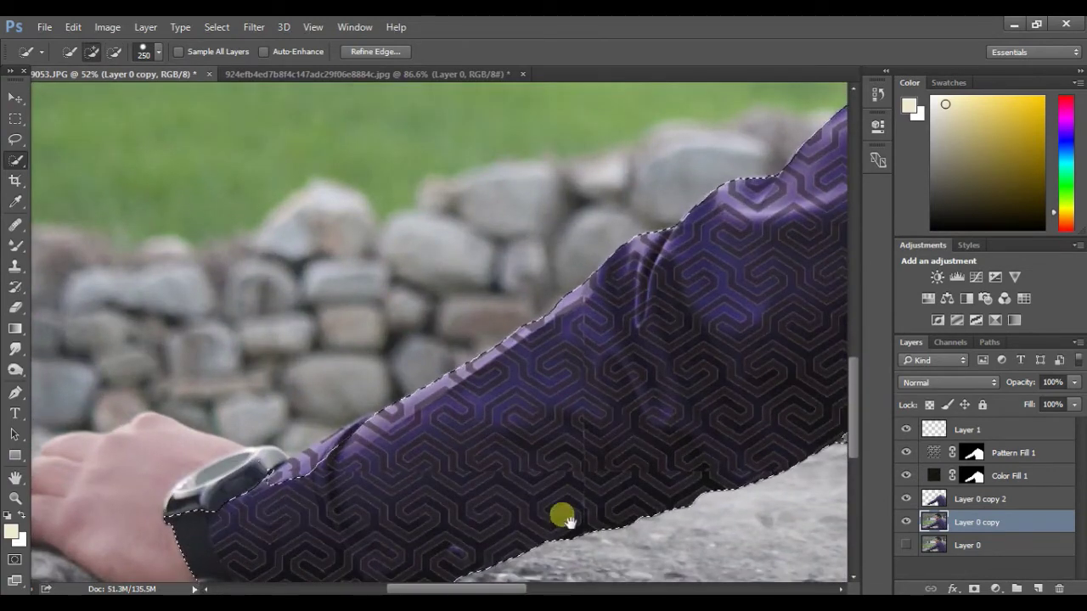
{"action": "left_click_drag", "start_coordinate": [550, 484], "coordinate": [495, 402]}
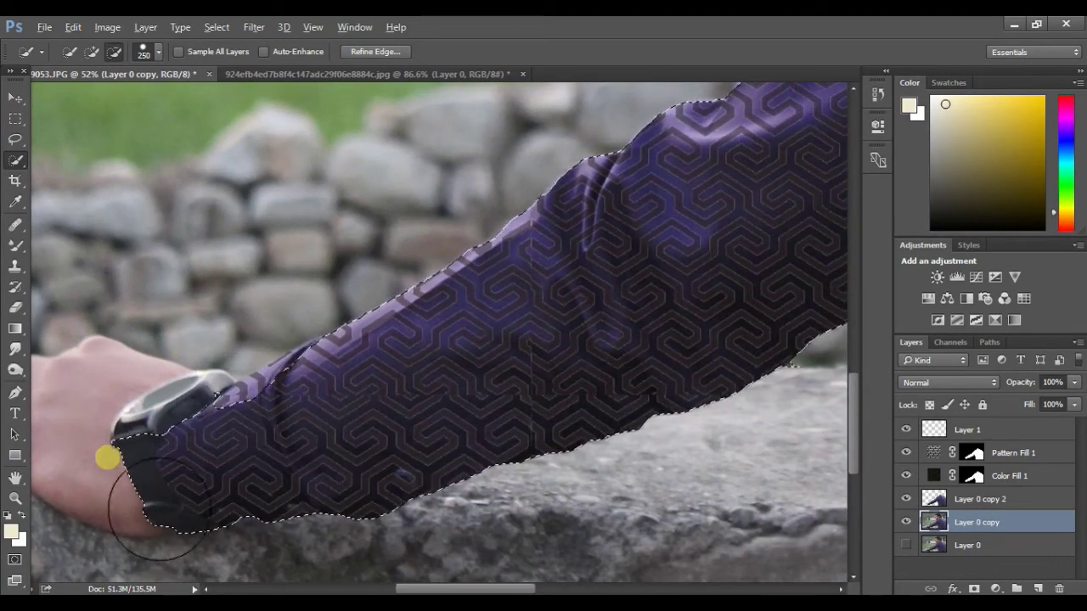
{"action": "left_click", "coordinate": [131, 539], "text": "alt"}
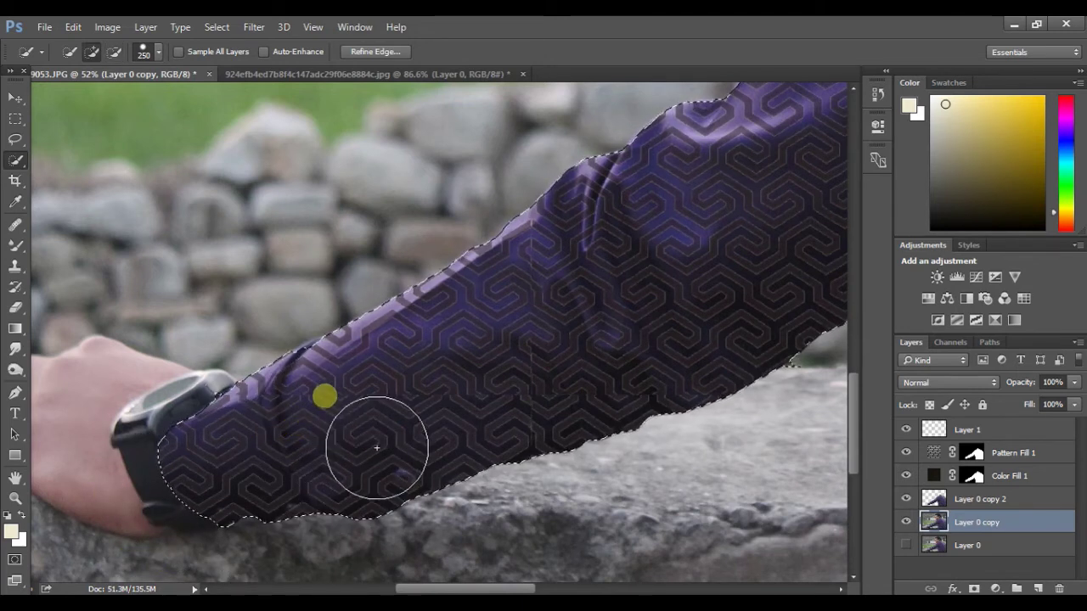
Reduce the Quick Selection brush to 35 px and refine the selection edge along the top of the hair.
{"action": "scroll", "coordinate": [335, 395], "scroll_direction": "down", "scroll_amount": 5}
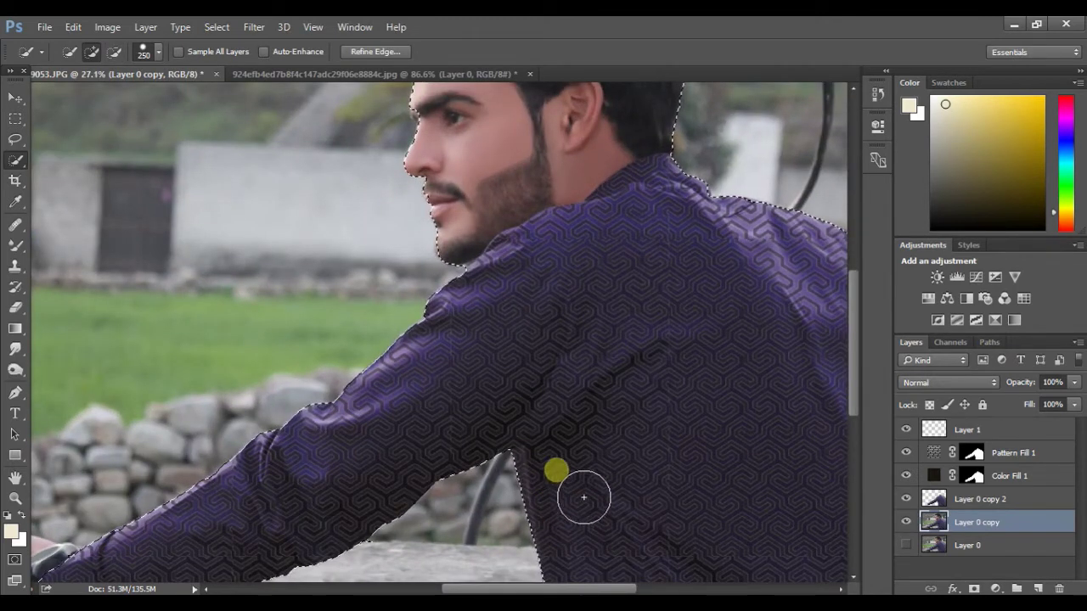
{"action": "scroll", "coordinate": [607, 475], "scroll_direction": "up", "scroll_amount": 3}
{"action": "scroll", "coordinate": [574, 235], "scroll_direction": "up", "scroll_amount": 4}
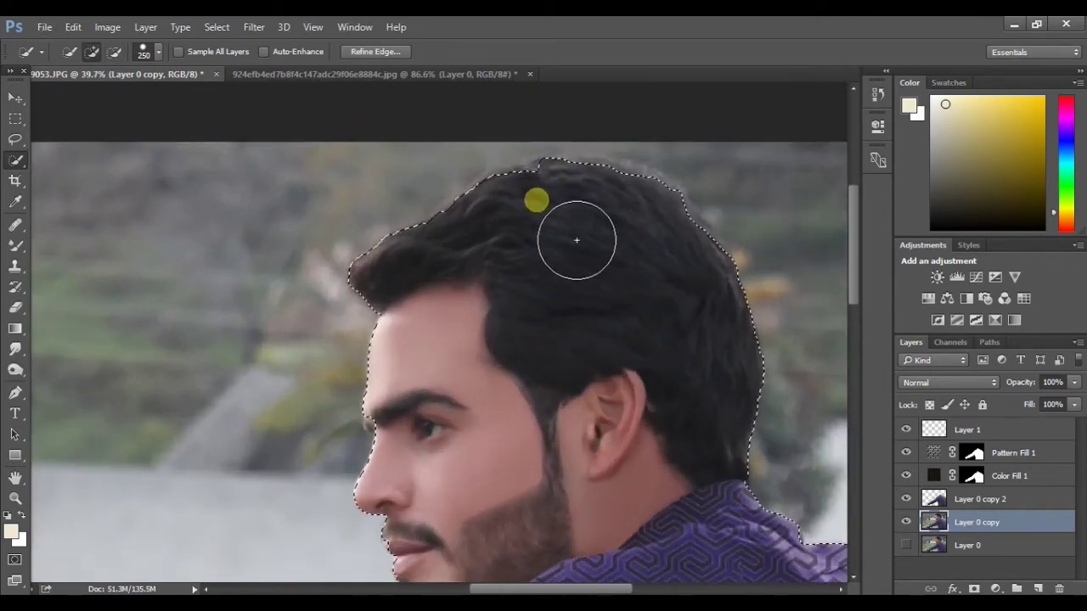
{"action": "key", "text": "ctrl+z"}
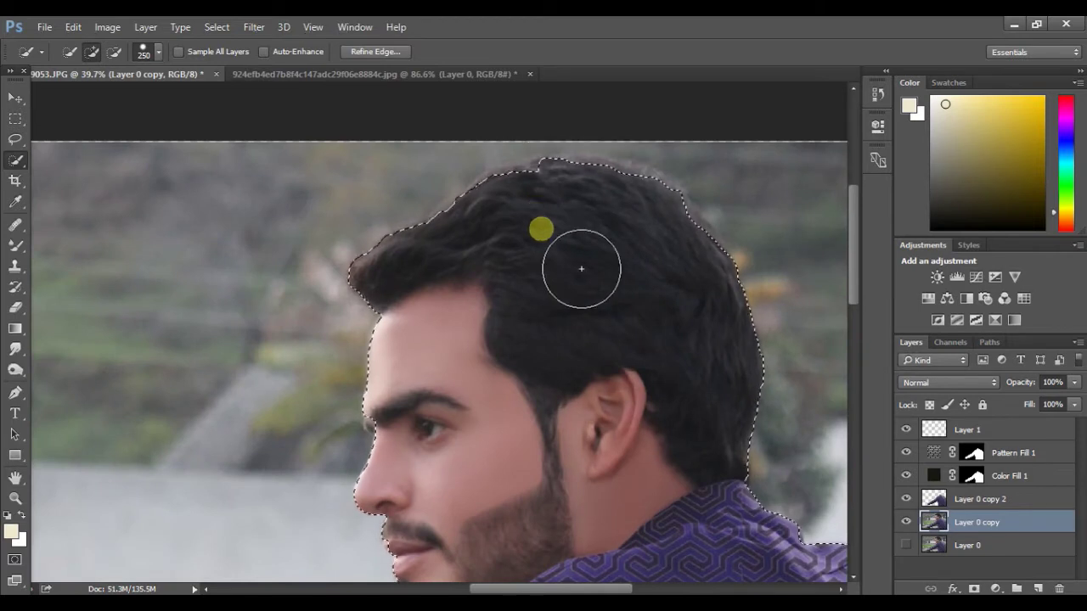
{"action": "left_click", "coordinate": [530, 209]}
{"action": "key", "text": "bracketleft"}
{"action": "key", "text": "bracketleft"}
{"action": "key", "text": "bracketleft"}
{"action": "key", "text": "bracketleft"}
{"action": "key", "text": "bracketleft"}
{"action": "key", "text": "bracketleft"}
{"action": "key", "text": "bracketleft"}
{"action": "key", "text": "bracketleft"}
{"action": "key", "text": "bracketleft"}
{"action": "key", "text": "bracketleft"}
{"action": "key", "text": "bracketleft"}
{"action": "key", "text": "bracketleft"}
{"action": "key", "text": "bracketleft"}
{"action": "left_click_drag", "start_coordinate": [659, 156], "coordinate": [629, 147]}
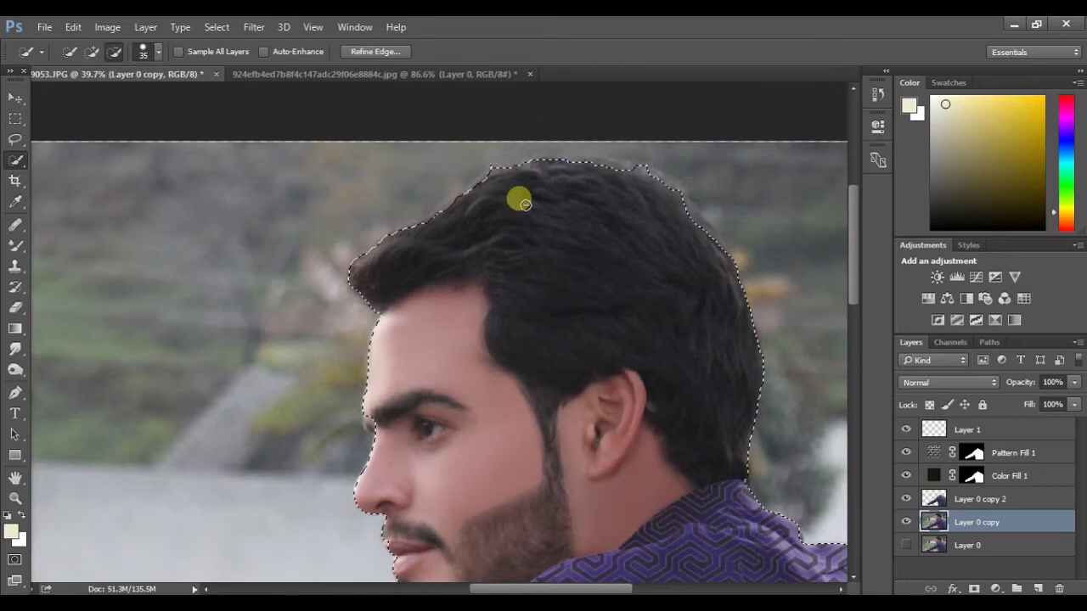
{"action": "scroll", "coordinate": [727, 439], "scroll_direction": "down", "scroll_amount": 5}
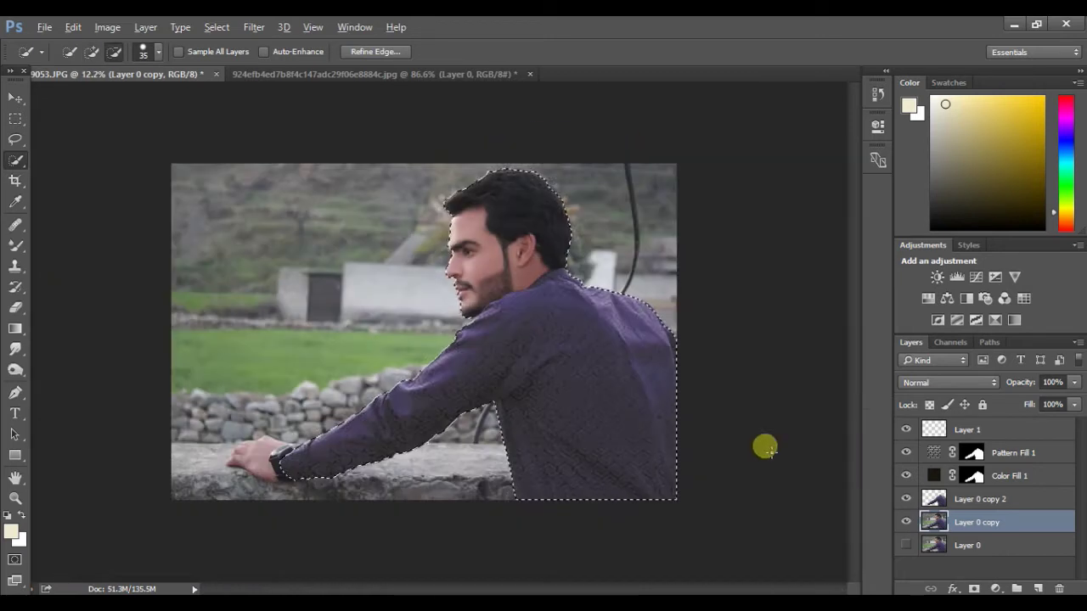
{"action": "scroll", "coordinate": [764, 448], "scroll_direction": "up", "scroll_amount": 1}
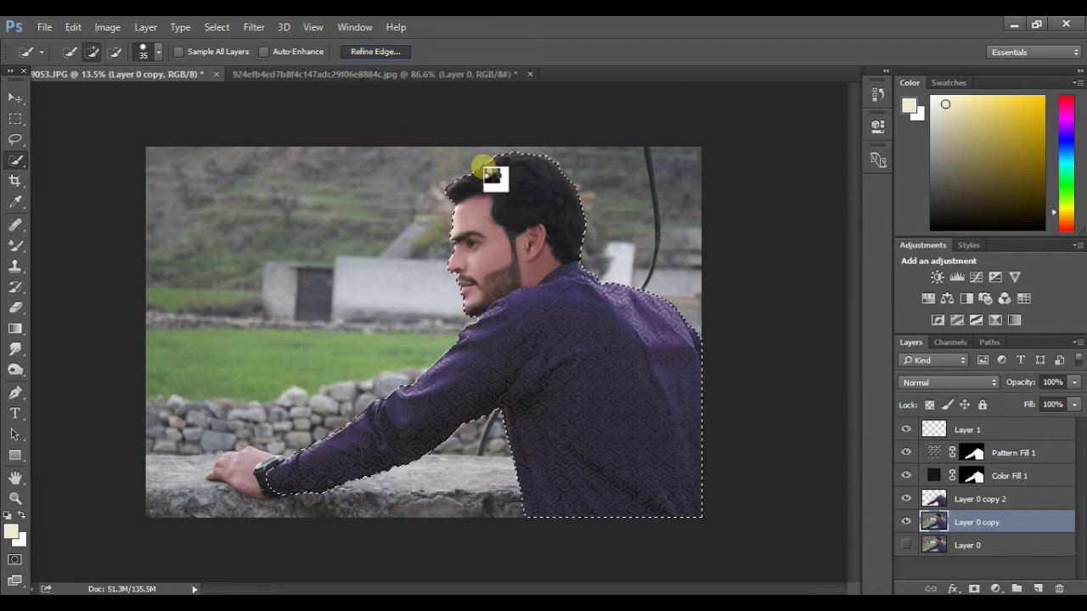
{"action": "key", "text": "ctrl+alt+r"}
{"action": "left_click", "coordinate": [638, 476]}
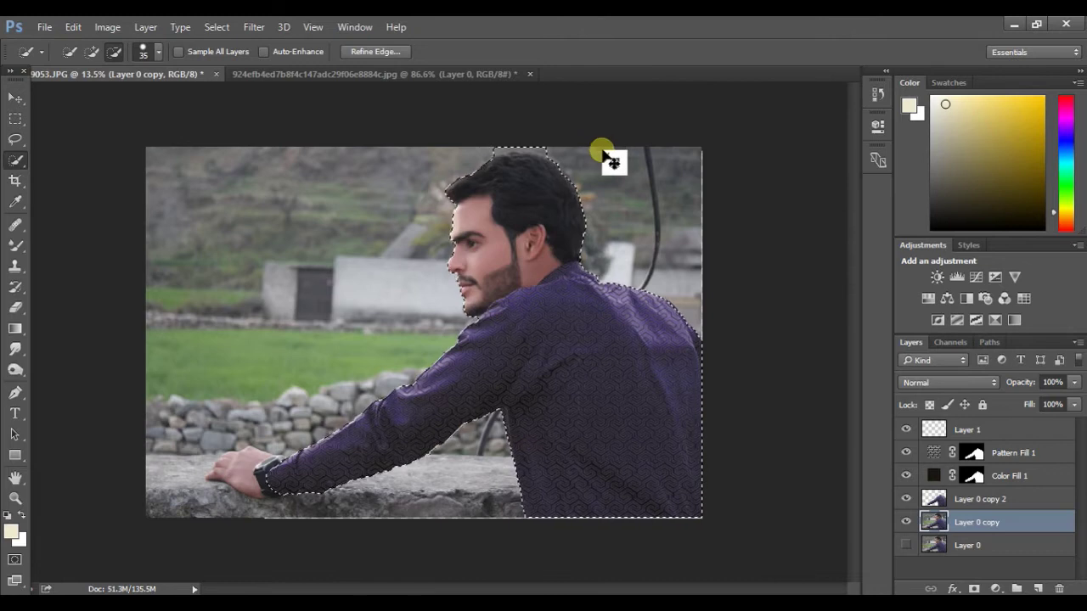
Enlarge the Quick Selection brush to 78 px and begin adding the hand beside the watch to the selection.
{"action": "scroll", "coordinate": [242, 483], "scroll_direction": "up", "scroll_amount": 7}
{"action": "scroll", "coordinate": [246, 486], "scroll_direction": "up", "scroll_amount": 1}
{"action": "mouse_move", "coordinate": [247, 486]}
{"action": "left_mouse_down"}
{"action": "mouse_move", "coordinate": [288, 530]}
{"action": "mouse_move", "coordinate": [385, 435]}
{"action": "left_mouse_up"}
{"action": "left_click_drag", "start_coordinate": [335, 409], "coordinate": [360, 436]}
{"action": "left_click_drag", "start_coordinate": [376, 395], "coordinate": [425, 415]}
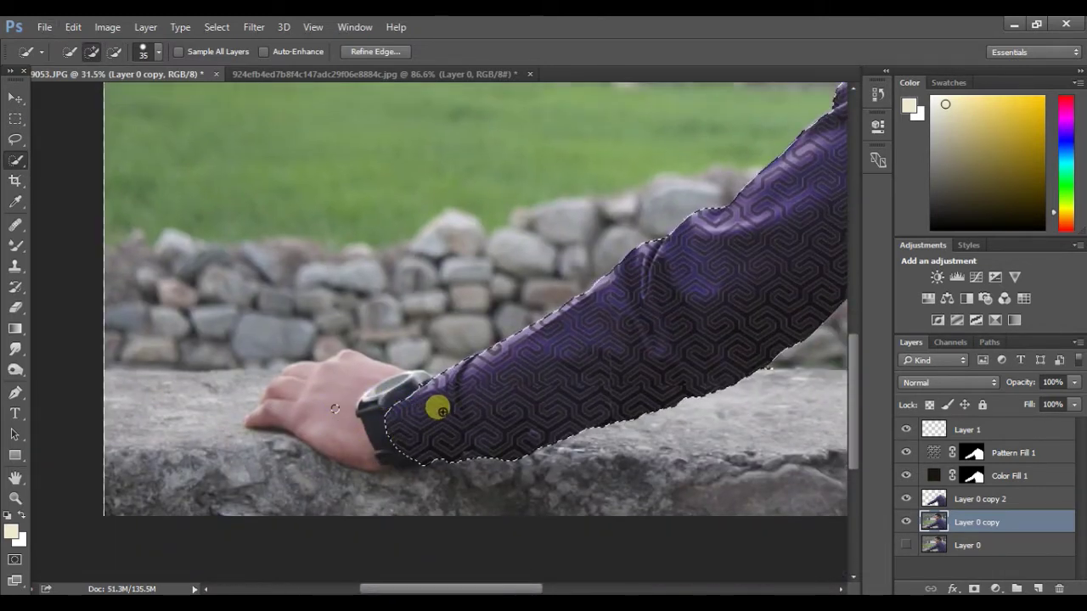
{"action": "scroll", "coordinate": [511, 414], "scroll_direction": "down", "scroll_amount": 1}
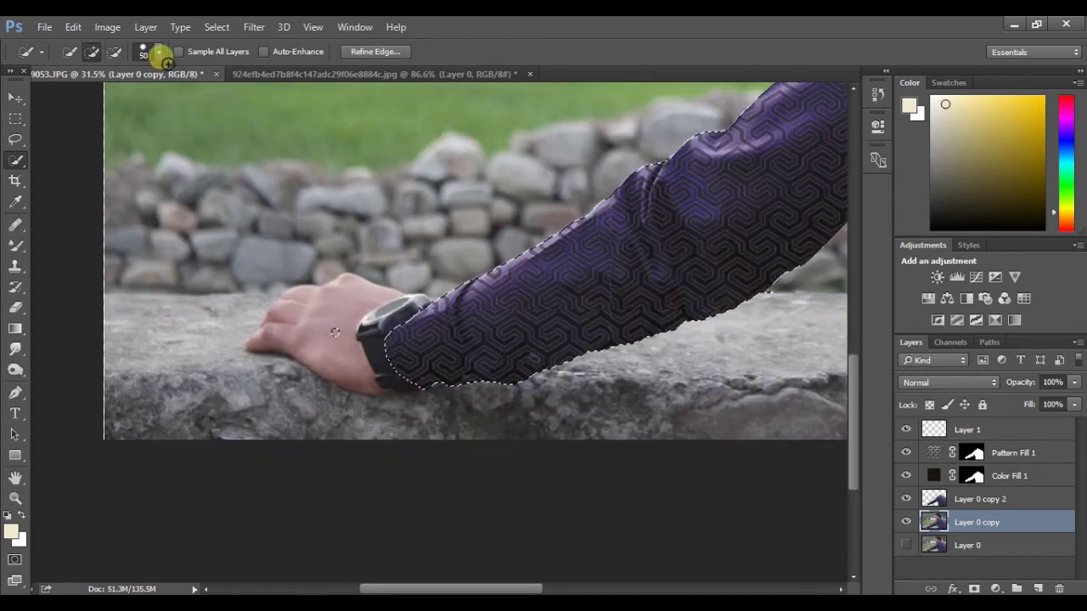
{"action": "left_click", "coordinate": [160, 56]}
{"action": "left_click", "coordinate": [129, 98]}
{"action": "left_click", "coordinate": [348, 332]}
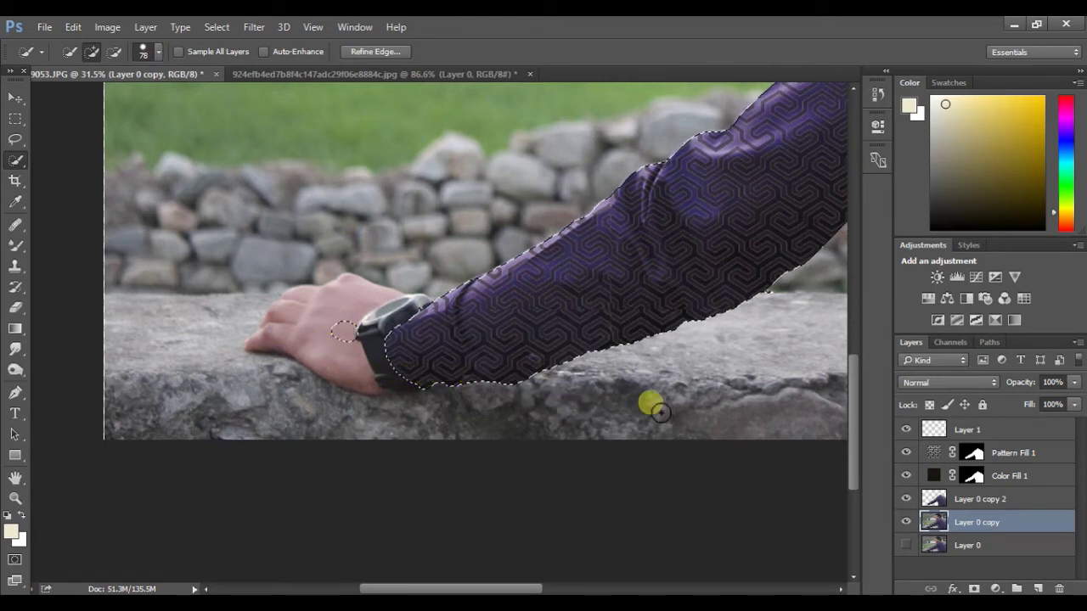
Extend the selection over the stone wall and the hand, and clear the background from Layer 0 copy.
{"action": "mouse_move", "coordinate": [660, 408]}
{"action": "left_mouse_down"}
{"action": "mouse_move", "coordinate": [607, 393]}
{"action": "mouse_move", "coordinate": [709, 399]}
{"action": "mouse_move", "coordinate": [625, 432]}
{"action": "left_mouse_up"}
{"action": "scroll", "coordinate": [625, 432], "scroll_direction": "down", "scroll_amount": 1}
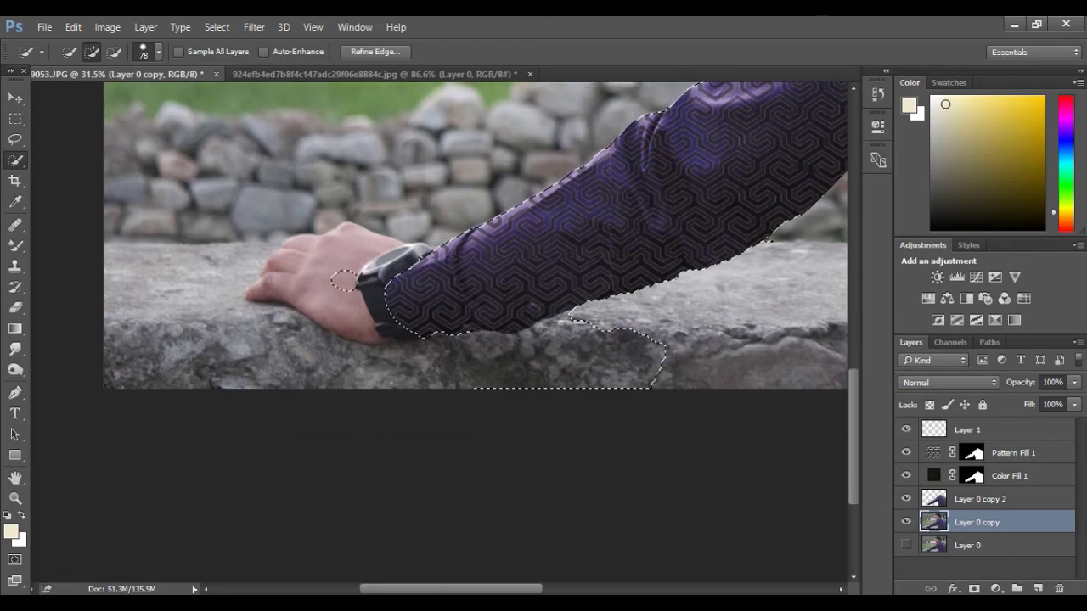
{"action": "mouse_move", "coordinate": [594, 335]}
{"action": "left_mouse_down"}
{"action": "mouse_move", "coordinate": [486, 373]}
{"action": "mouse_move", "coordinate": [396, 348]}
{"action": "mouse_move", "coordinate": [296, 292]}
{"action": "mouse_move", "coordinate": [128, 307]}
{"action": "left_mouse_up"}
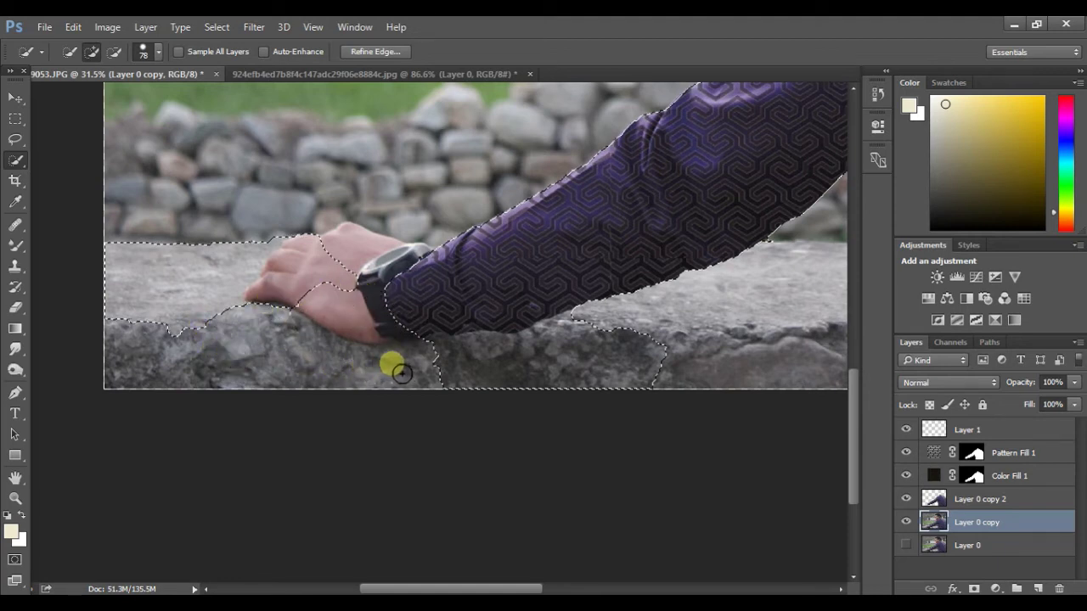
{"action": "mouse_move", "coordinate": [397, 373]}
{"action": "left_mouse_down"}
{"action": "mouse_move", "coordinate": [378, 399]}
{"action": "mouse_move", "coordinate": [308, 340]}
{"action": "mouse_move", "coordinate": [379, 327]}
{"action": "mouse_move", "coordinate": [481, 379]}
{"action": "mouse_move", "coordinate": [443, 381]}
{"action": "mouse_move", "coordinate": [353, 369]}
{"action": "mouse_move", "coordinate": [502, 336]}
{"action": "mouse_move", "coordinate": [448, 324]}
{"action": "mouse_move", "coordinate": [717, 324]}
{"action": "mouse_move", "coordinate": [796, 307]}
{"action": "mouse_move", "coordinate": [764, 320]}
{"action": "mouse_move", "coordinate": [561, 311]}
{"action": "left_mouse_up"}
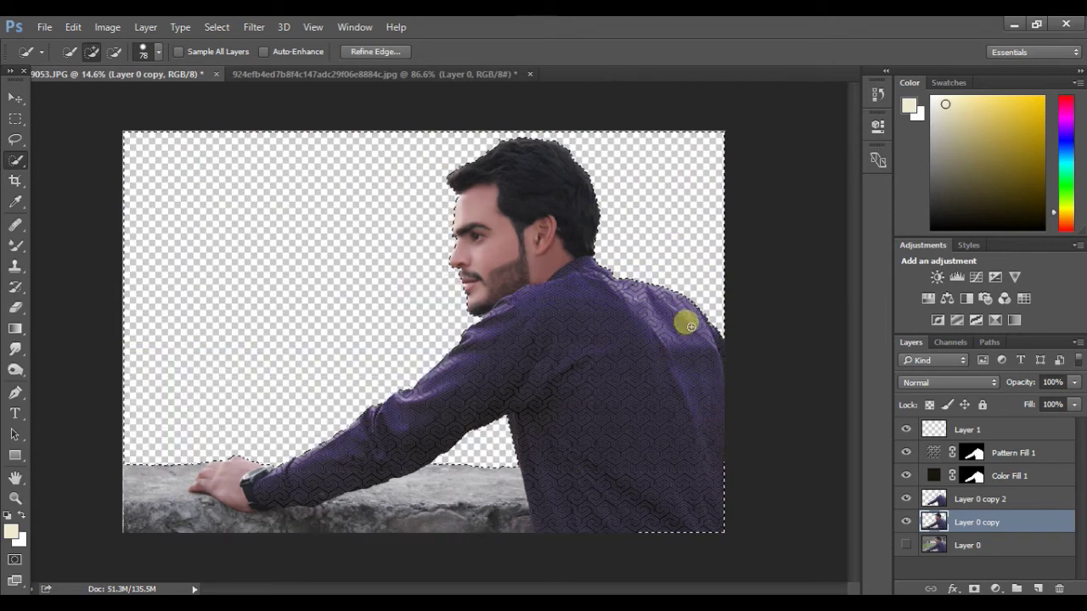
Start Refine Edge on the selection and set its output to New Layer with Layer Mask.
{"action": "left_click", "coordinate": [365, 53]}
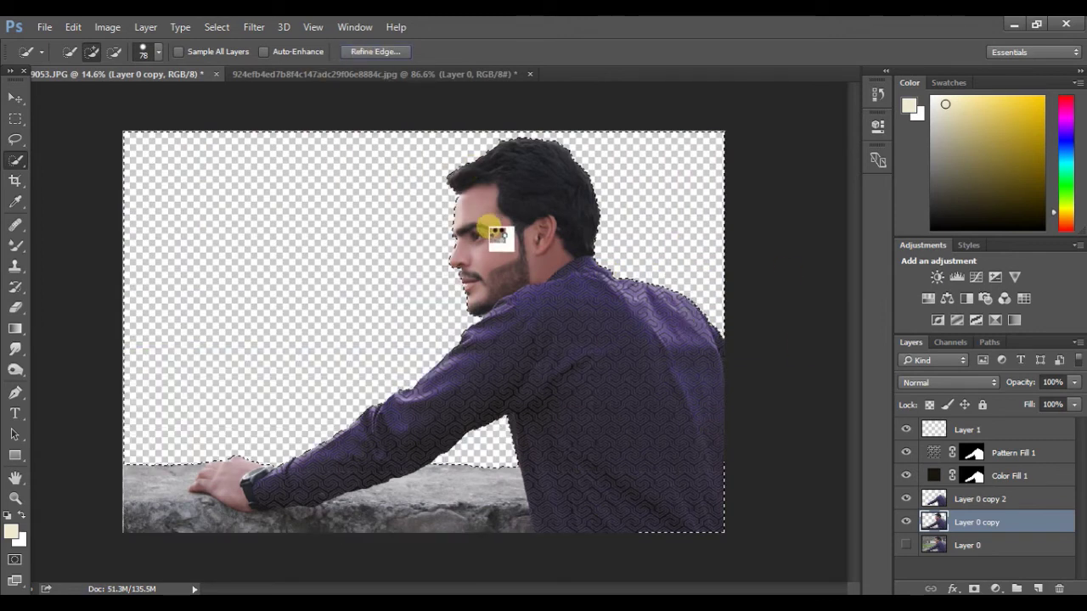
{"action": "scroll", "coordinate": [491, 314], "scroll_direction": "up", "scroll_amount": 5}
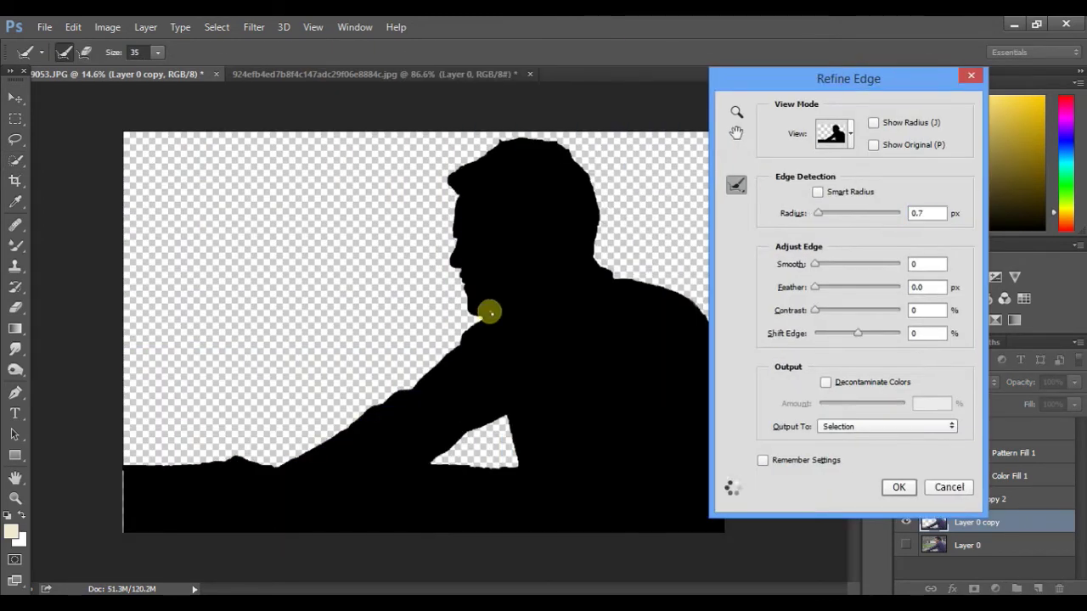
{"action": "scroll", "coordinate": [501, 310], "scroll_direction": "up", "scroll_amount": 3}
{"action": "scroll", "coordinate": [504, 305], "scroll_direction": "up", "scroll_amount": 3}
{"action": "left_click", "coordinate": [873, 428]}
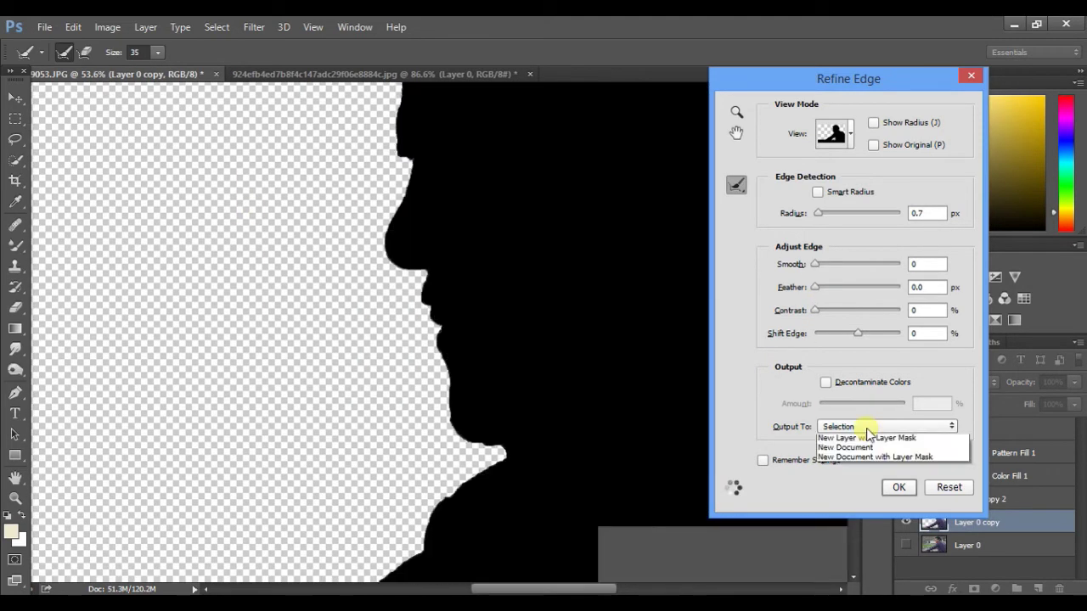
{"action": "left_click", "coordinate": [849, 467]}
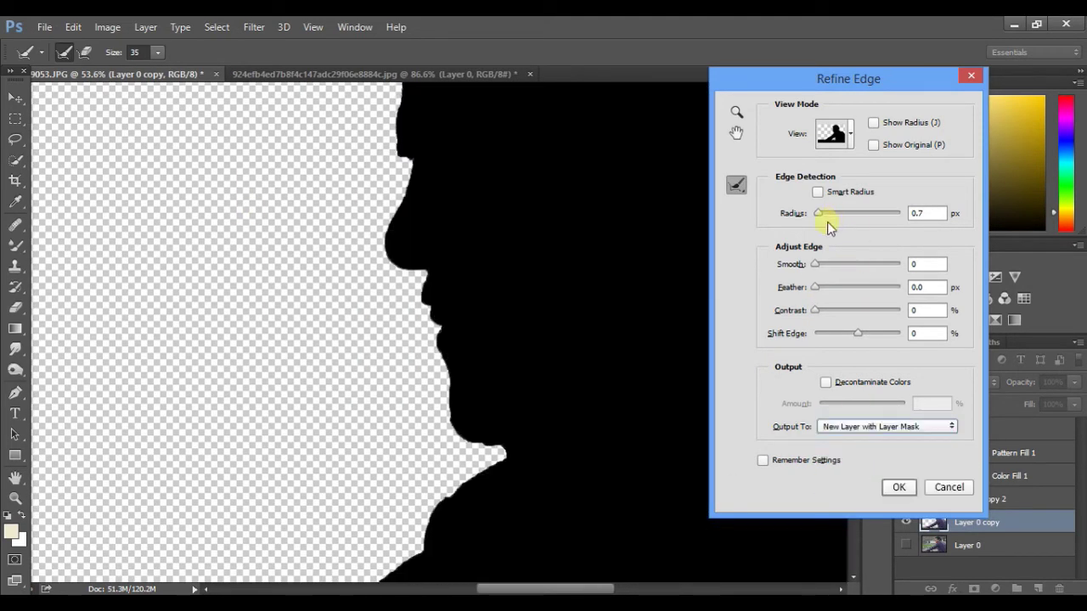
Preview the Refine Edge result as Overlay and refine the edge along the man's chin, lips, nose and forehead.
{"action": "left_click", "coordinate": [834, 134]}
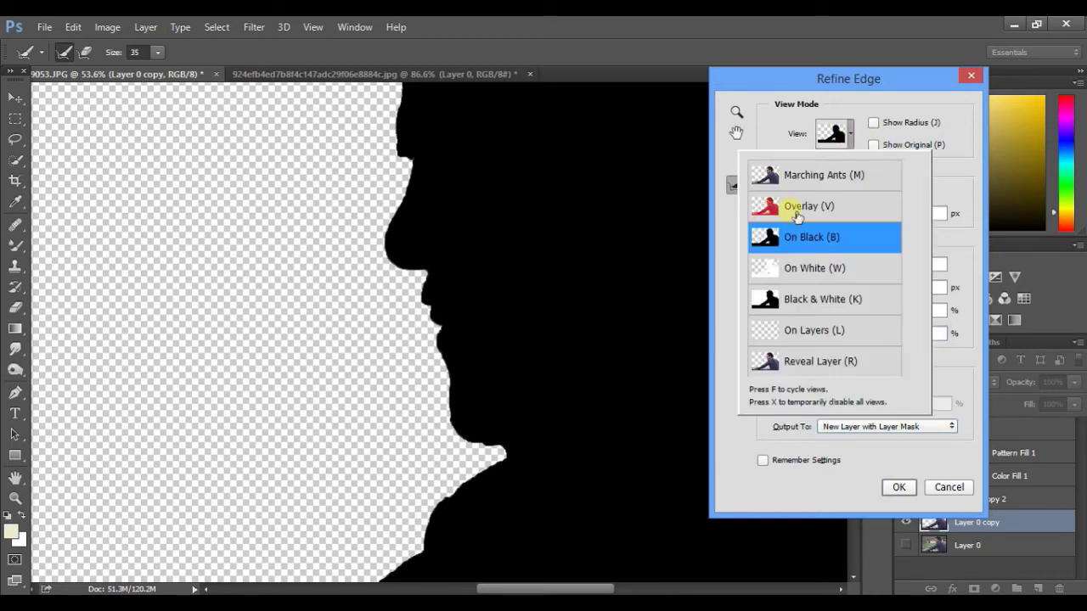
{"action": "left_click", "coordinate": [795, 210]}
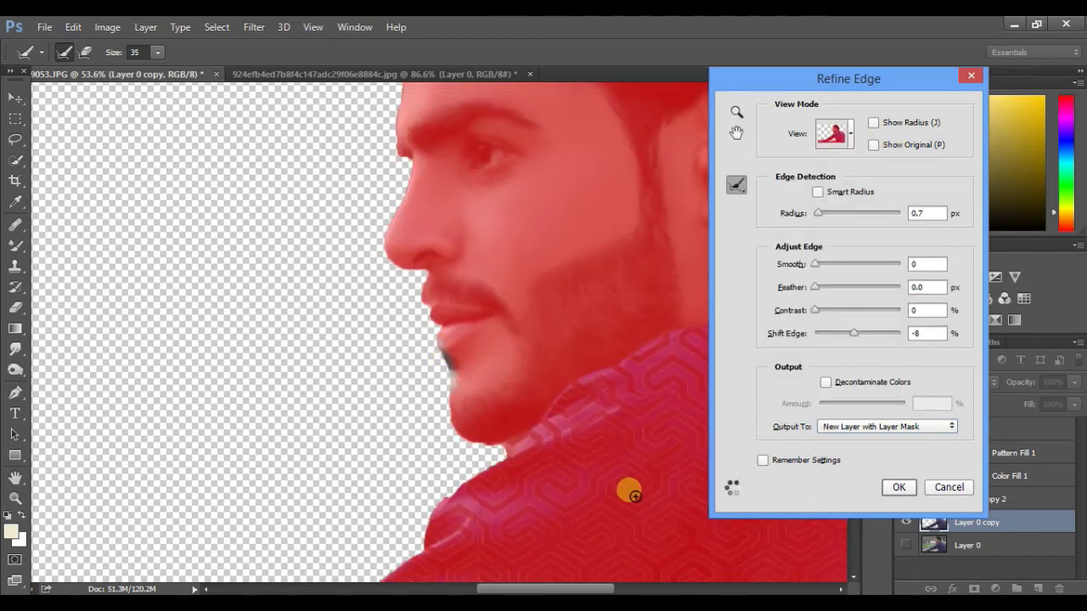
{"action": "left_click_drag", "start_coordinate": [467, 357], "coordinate": [476, 417]}
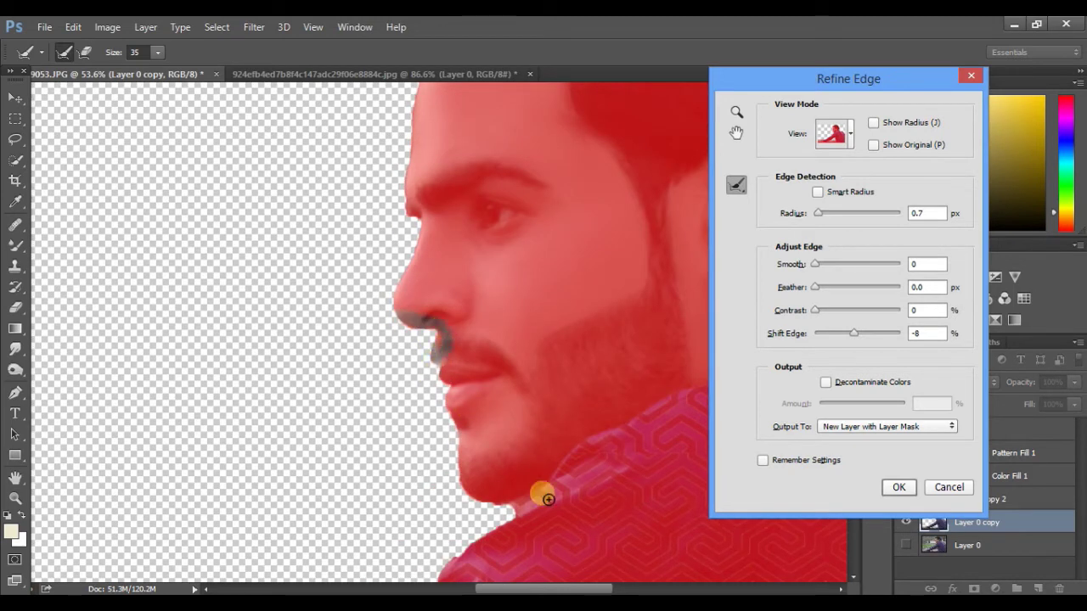
{"action": "left_click_drag", "start_coordinate": [548, 499], "coordinate": [538, 499]}
{"action": "left_click_drag", "start_coordinate": [453, 280], "coordinate": [455, 418]}
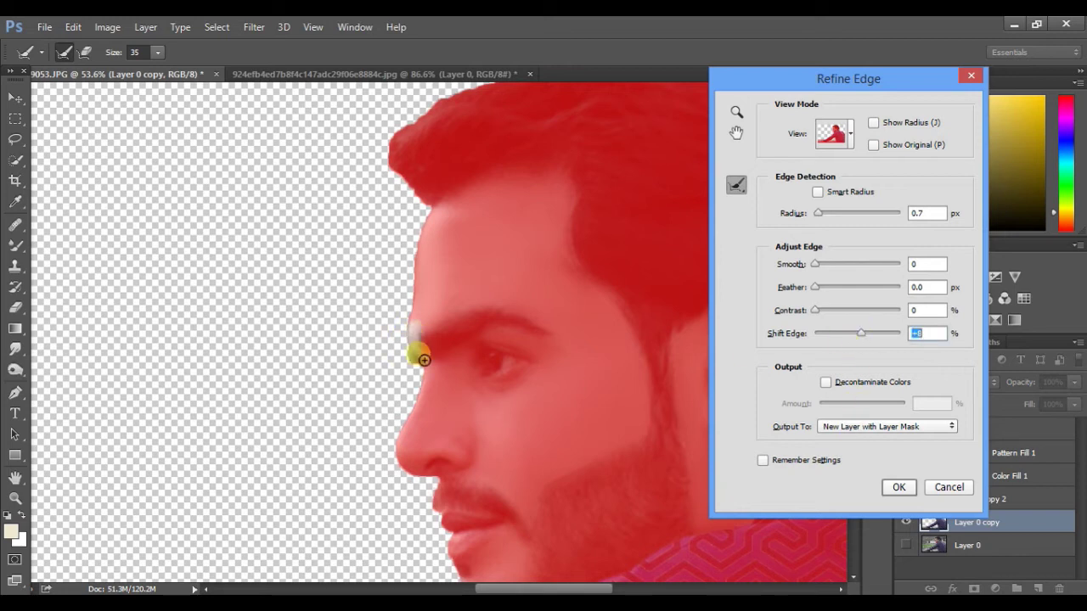
{"action": "left_click", "coordinate": [474, 394]}
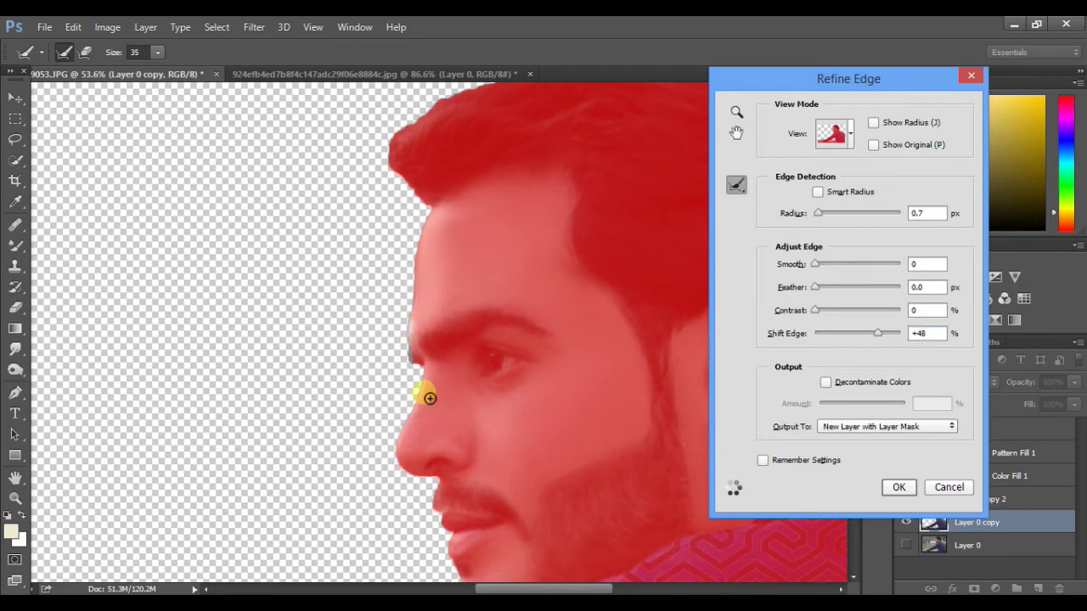
{"action": "left_click_drag", "start_coordinate": [461, 300], "coordinate": [453, 382]}
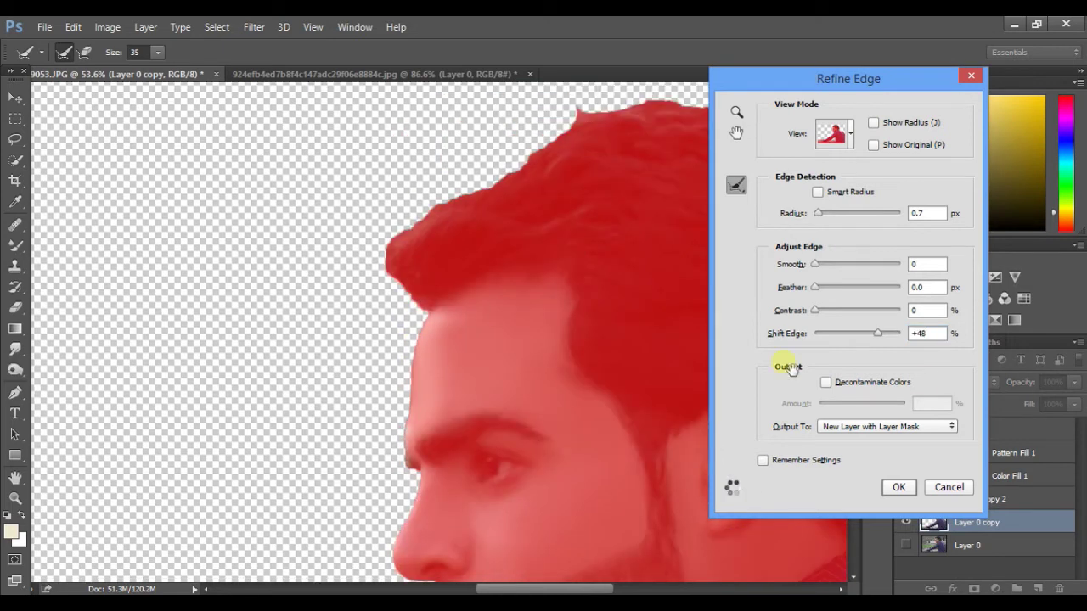
Refine the hair edge with Shift Edge at -61%, output the cutout to its masked layer, and show Layer 0 copy.
{"action": "left_click_drag", "start_coordinate": [675, 247], "coordinate": [567, 381]}
{"action": "left_click_drag", "start_coordinate": [286, 395], "coordinate": [337, 355]}
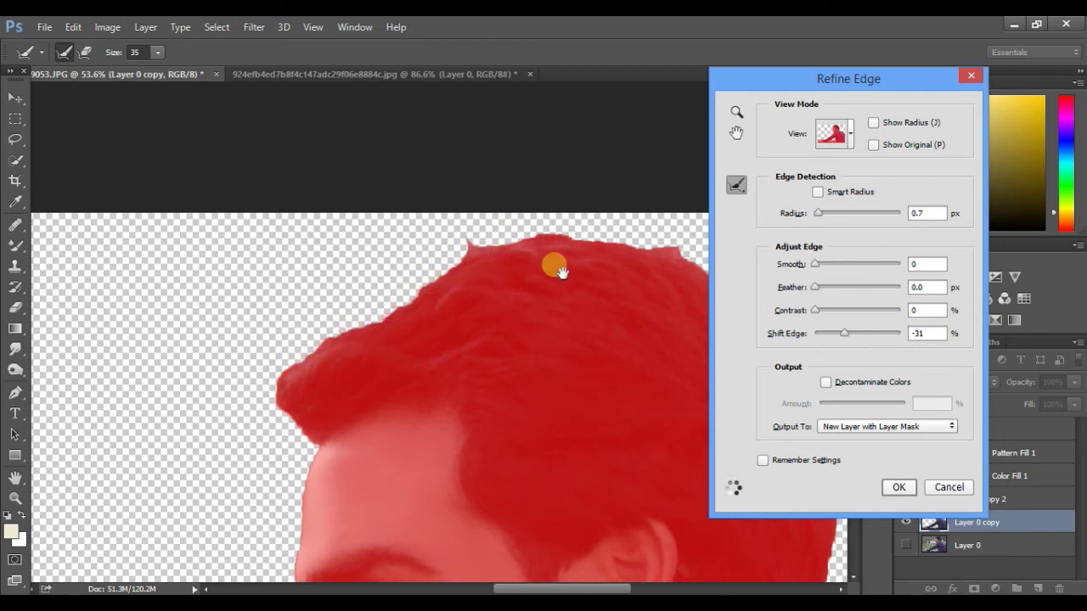
{"action": "left_click_drag", "start_coordinate": [558, 269], "coordinate": [379, 324]}
{"action": "left_click", "coordinate": [832, 334]}
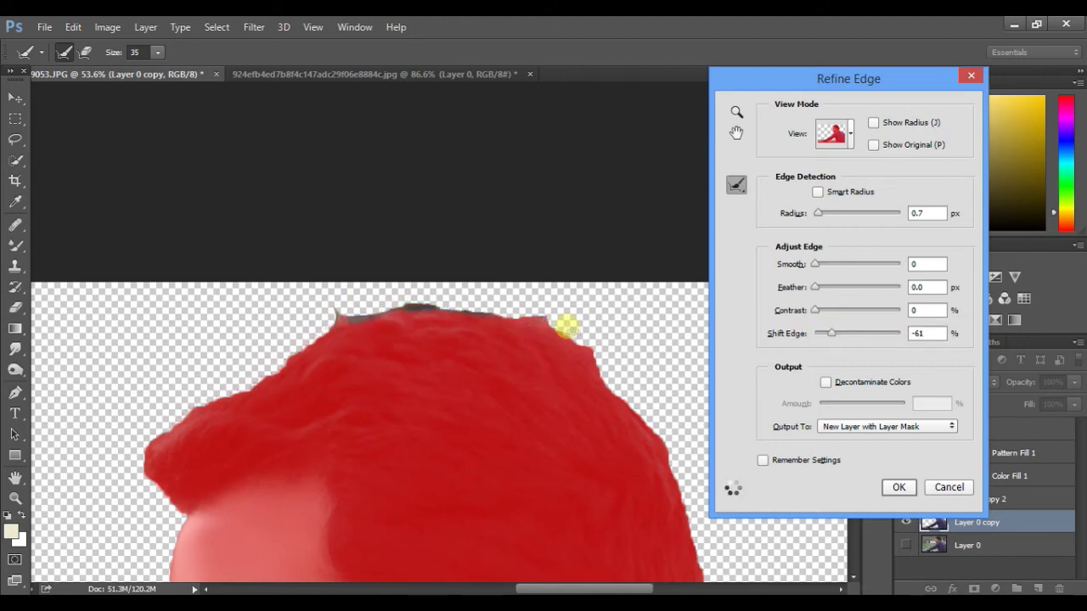
{"action": "left_click_drag", "start_coordinate": [586, 363], "coordinate": [637, 402]}
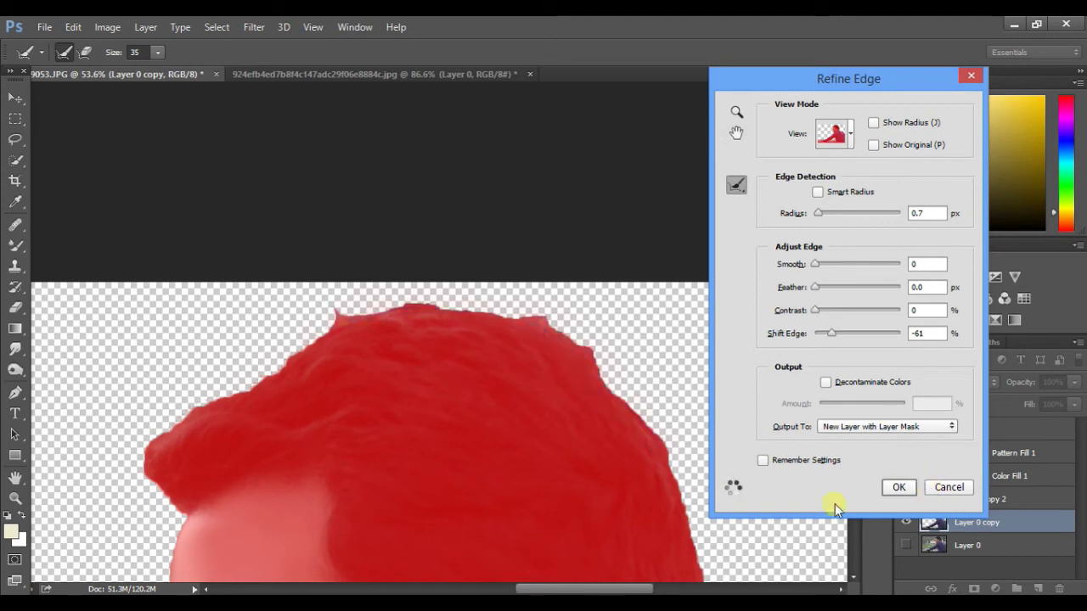
{"action": "left_click", "coordinate": [899, 489]}
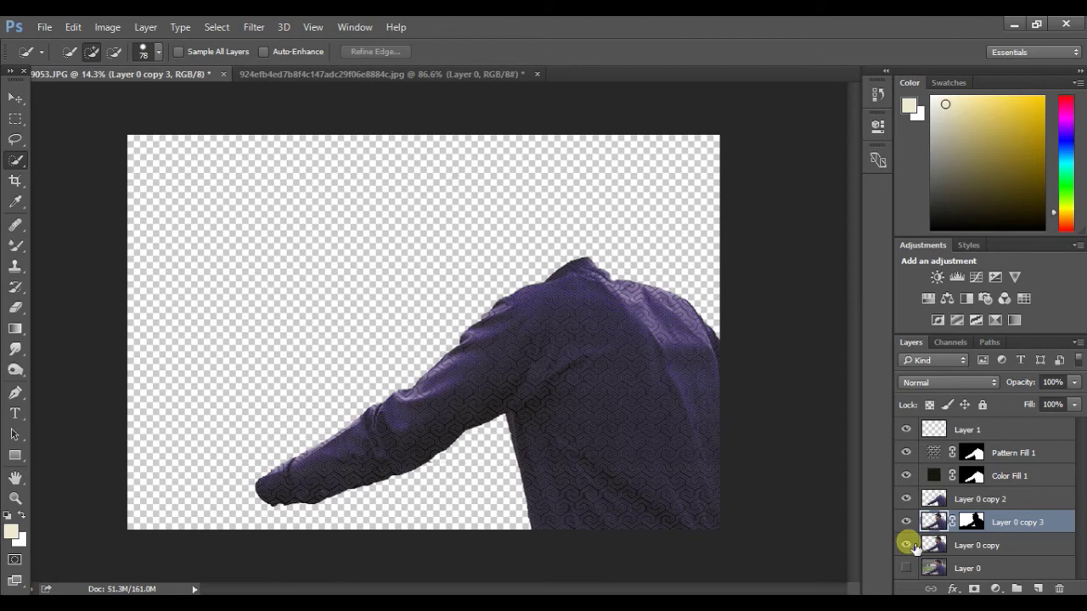
{"action": "left_click", "coordinate": [906, 545]}
{"action": "scroll", "coordinate": [641, 306], "scroll_direction": "up", "scroll_amount": 1}
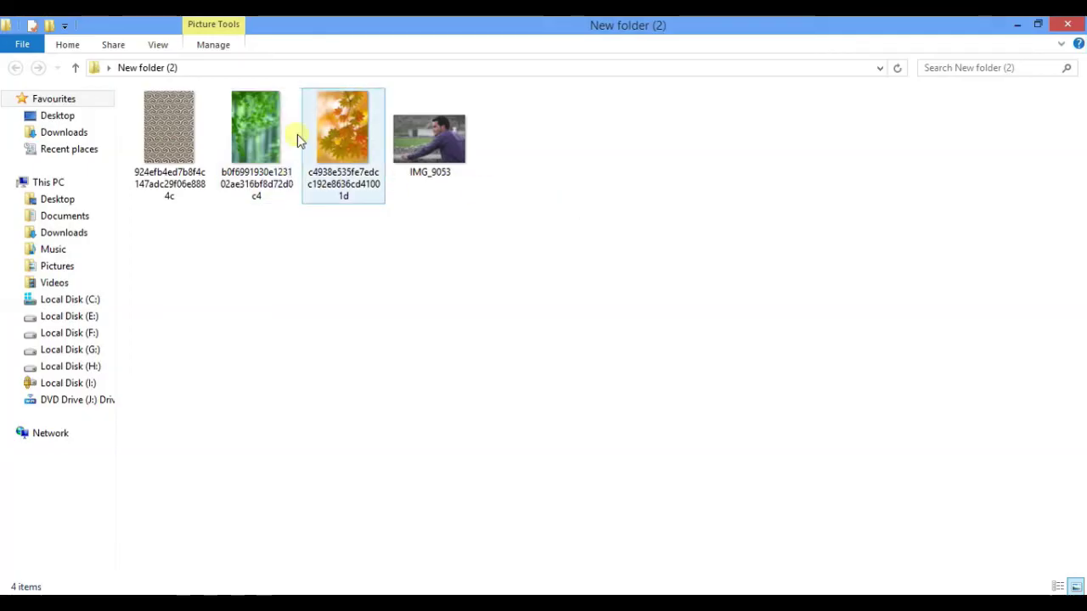
Place the green leaf image from New folder (2), rotate it sideways and enlarge it across the transparent background.
{"action": "left_click_drag", "start_coordinate": [255, 145], "coordinate": [272, 556]}
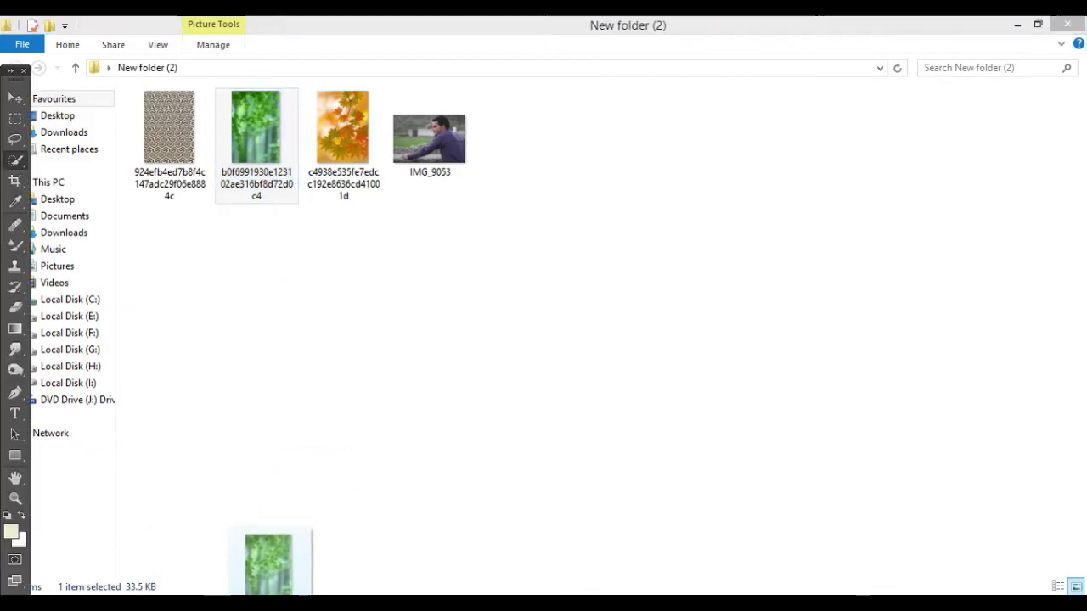
{"action": "left_click_drag", "start_coordinate": [442, 336], "coordinate": [140, 164]}
{"action": "left_click_drag", "start_coordinate": [155, 218], "coordinate": [257, 89]}
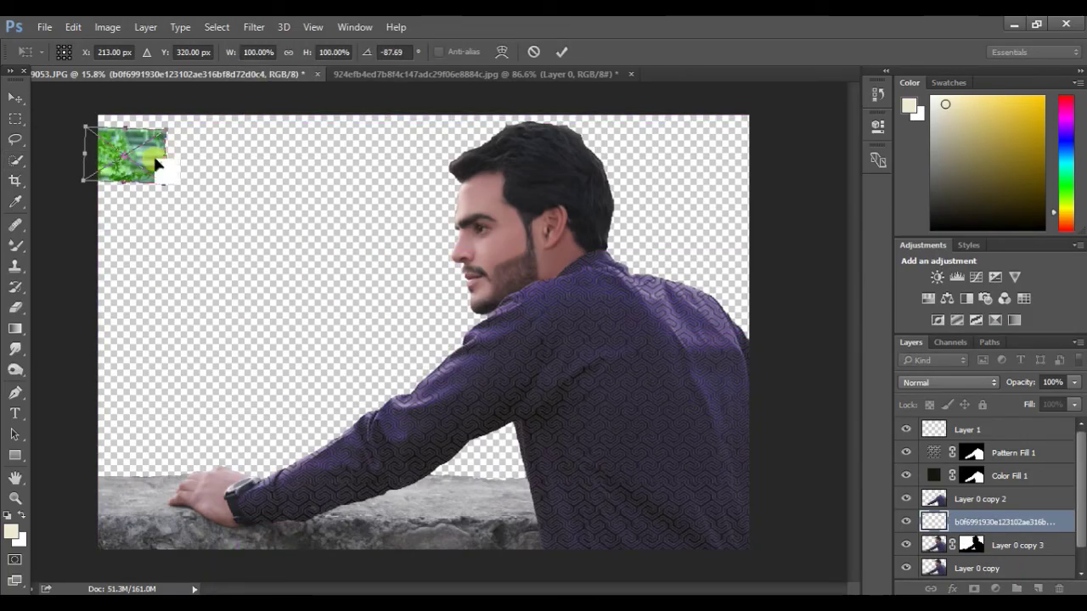
{"action": "left_click_drag", "start_coordinate": [190, 175], "coordinate": [791, 490]}
{"action": "left_click_drag", "start_coordinate": [820, 142], "coordinate": [819, 135]}
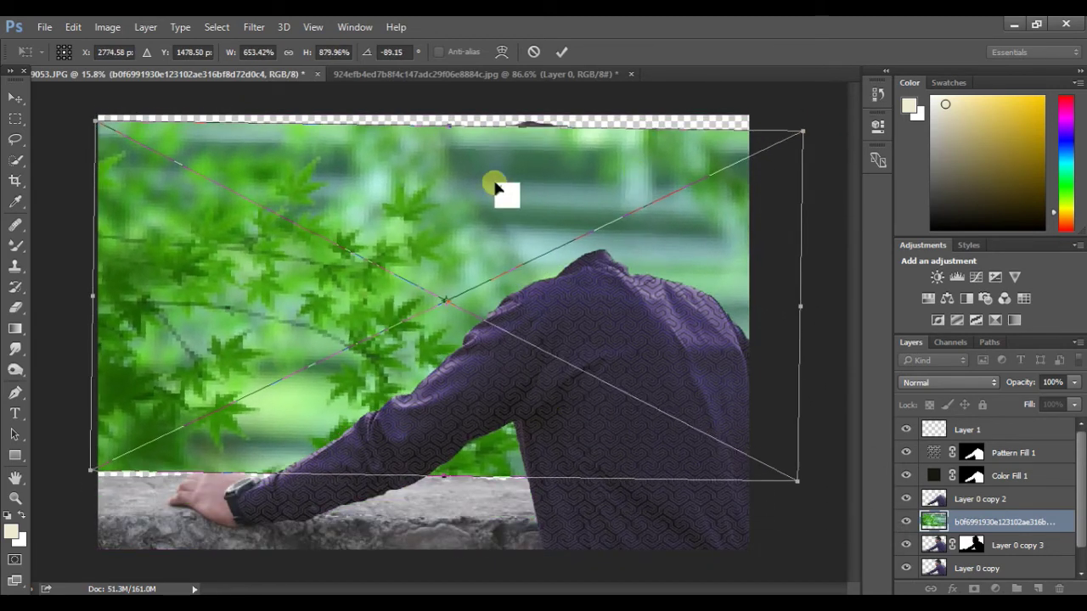
{"action": "left_click_drag", "start_coordinate": [497, 189], "coordinate": [498, 172]}
{"action": "key", "text": "Return"}
Move the green leaf layer between Layer 0 copy and Layer 0 and rasterize it.
{"action": "left_click_drag", "start_coordinate": [933, 522], "coordinate": [984, 578]}
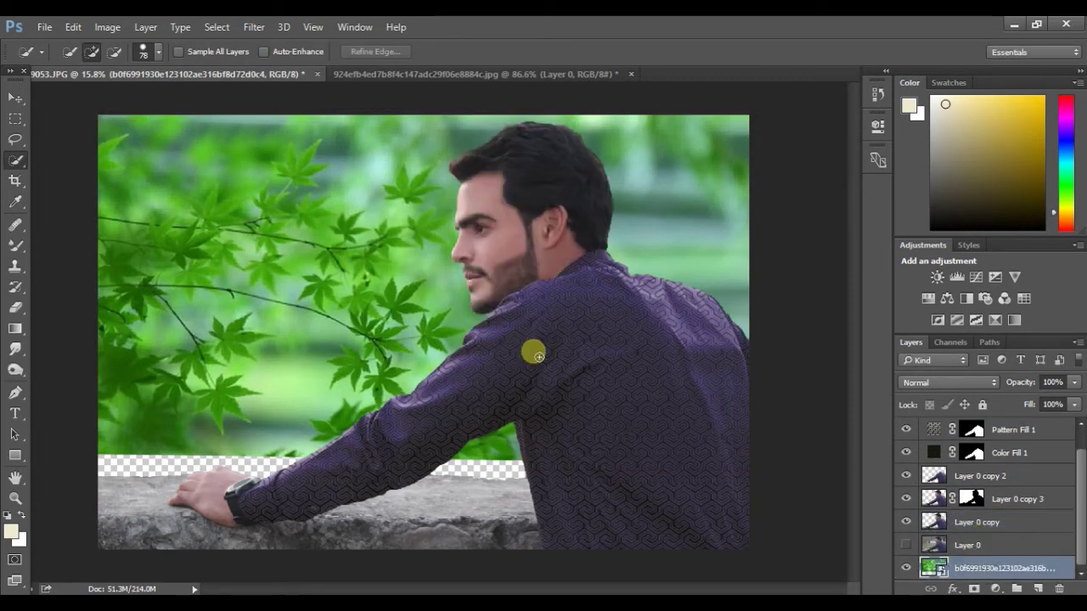
{"action": "left_click", "coordinate": [906, 545]}
{"action": "left_click", "coordinate": [906, 545]}
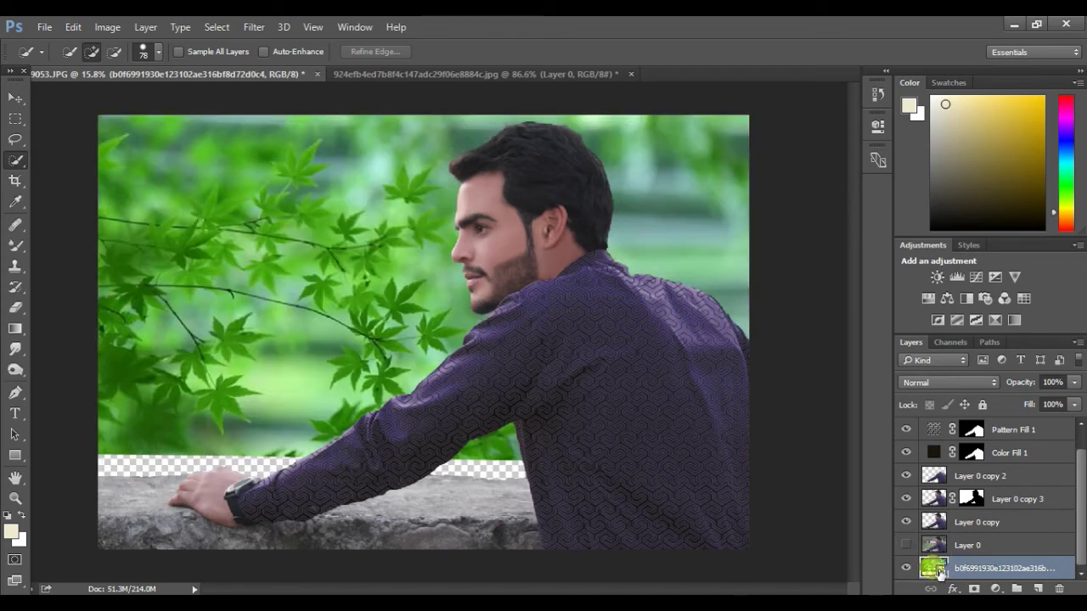
{"action": "left_click_drag", "start_coordinate": [938, 569], "coordinate": [951, 543]}
{"action": "right_click", "coordinate": [966, 550]}
{"action": "left_click", "coordinate": [808, 316]}
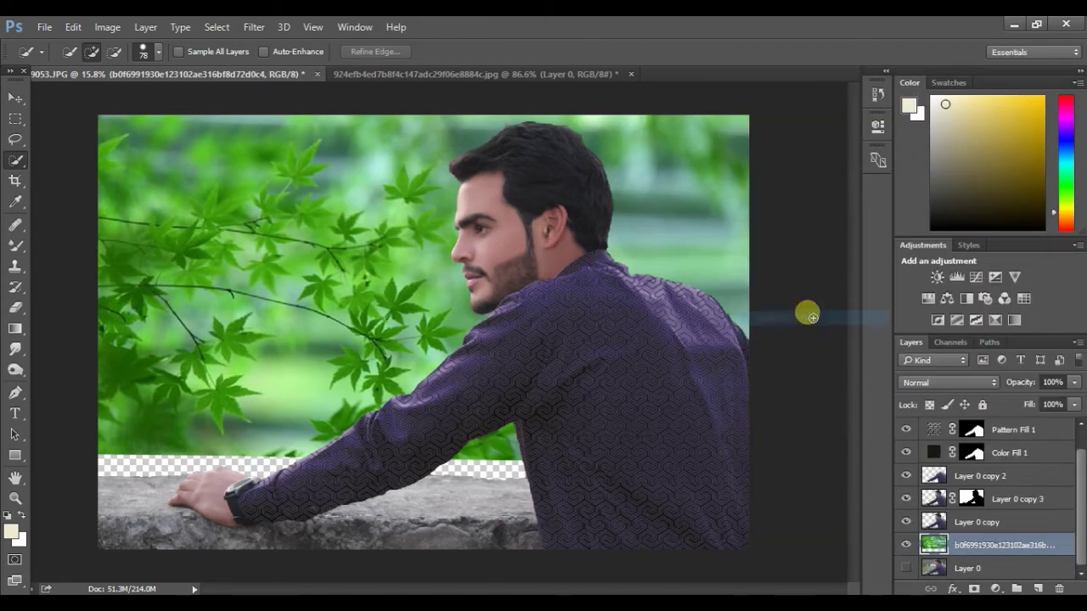
Stretch the green leaf layer to 102.12% width and 123.43% height to fill the gap above the wall.
{"action": "key", "text": "v"}
{"action": "left_click_drag", "start_coordinate": [92, 464], "coordinate": [77, 550]}
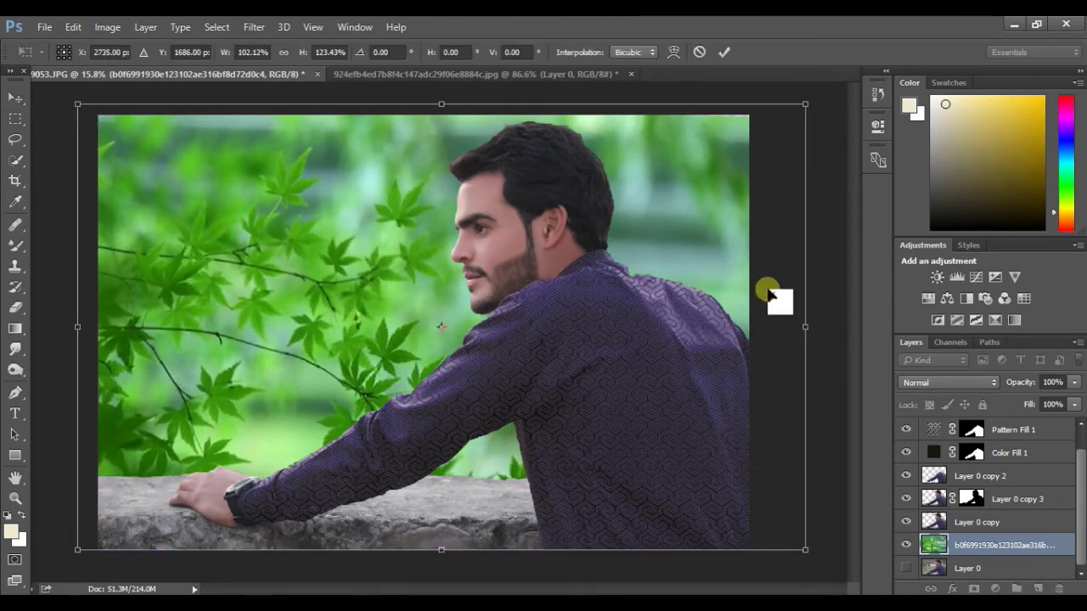
{"action": "key", "text": "Return"}
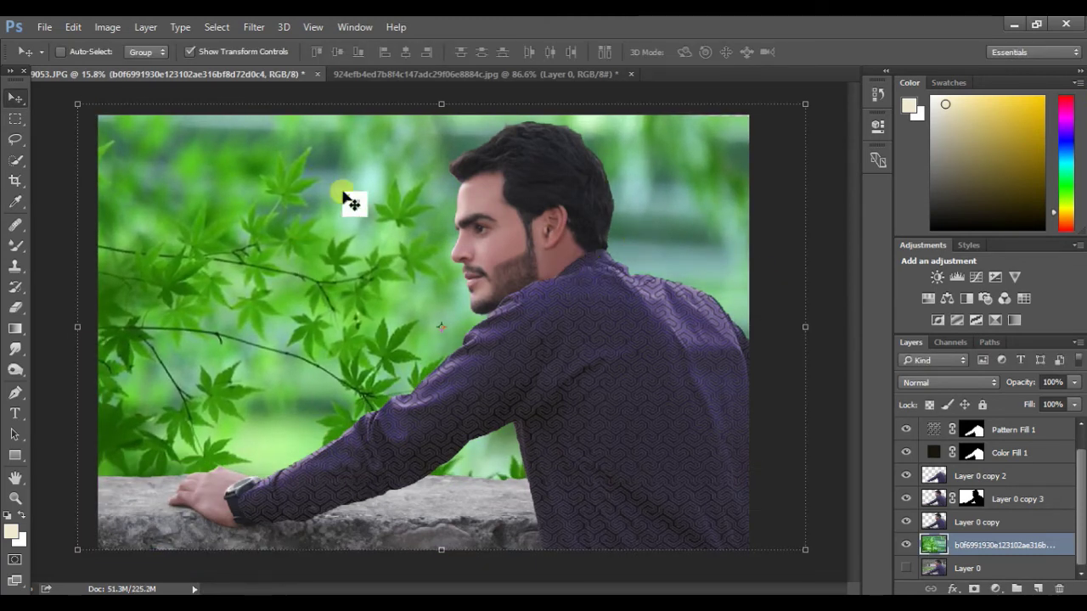
Bring the orange maple-leaf image from New folder (2) into the portrait document and place it over the background.
{"action": "left_click", "coordinate": [71, 604]}
{"action": "left_click_drag", "start_coordinate": [339, 132], "coordinate": [229, 386]}
{"action": "left_click_drag", "start_coordinate": [454, 331], "coordinate": [154, 221]}
{"action": "key", "text": "Return"}
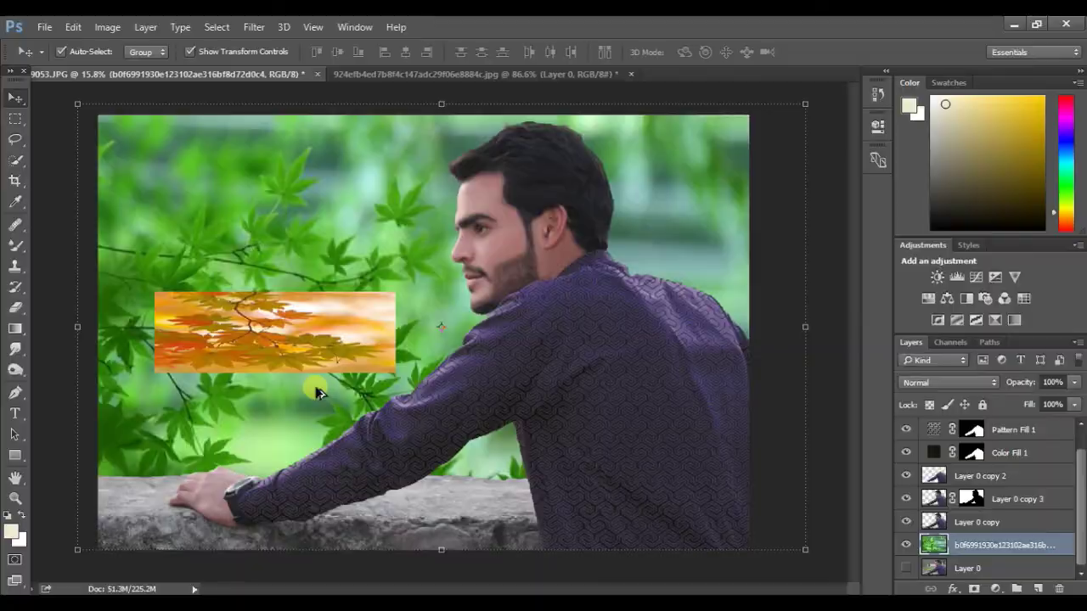
{"action": "key", "text": "alt+Tab"}
{"action": "left_click_drag", "start_coordinate": [349, 138], "coordinate": [423, 335]}
{"action": "left_click_drag", "start_coordinate": [463, 386], "coordinate": [508, 273]}
{"action": "key", "text": "Return"}
Reposition and enlarge the orange maple-leaf image to fill the whole background behind the man.
{"action": "left_click_drag", "start_coordinate": [428, 328], "coordinate": [475, 128]}
{"action": "key", "text": "ctrl+t"}
{"action": "key", "text": "Return"}
{"action": "left_click_drag", "start_coordinate": [328, 218], "coordinate": [332, 192]}
{"action": "left_click_drag", "start_coordinate": [460, 341], "coordinate": [781, 536]}
{"action": "double_click", "coordinate": [559, 330]}
Rasterize the orange maple-leaf layer and tune its color with a Channel Mixer adjustment above it.
{"action": "left_click", "coordinate": [983, 535]}
{"action": "right_click", "coordinate": [1013, 547]}
{"action": "left_click", "coordinate": [781, 314]}
{"action": "left_click_drag", "start_coordinate": [1013, 423], "coordinate": [1051, 426]}
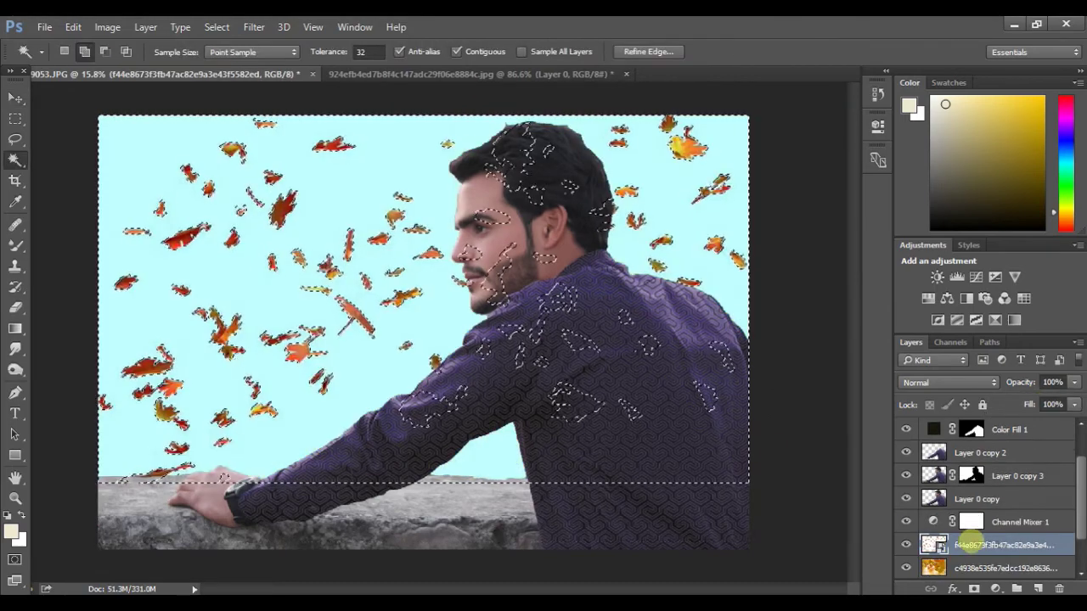
Rasterize the falling-leaves layer, clear its selected plain background, and move the layer between Layer 1 and Pattern Fill 1.
{"action": "right_click", "coordinate": [741, 323]}
{"action": "left_click", "coordinate": [820, 316]}
{"action": "left_click_drag", "start_coordinate": [989, 544], "coordinate": [977, 447]}
{"action": "left_click_drag", "start_coordinate": [952, 497], "coordinate": [951, 453]}
Refine the falling-leaves selection with Smooth 27, Feather 1.9 px, Contrast 7% and Shift Edge +16%.
{"action": "left_click", "coordinate": [645, 51]}
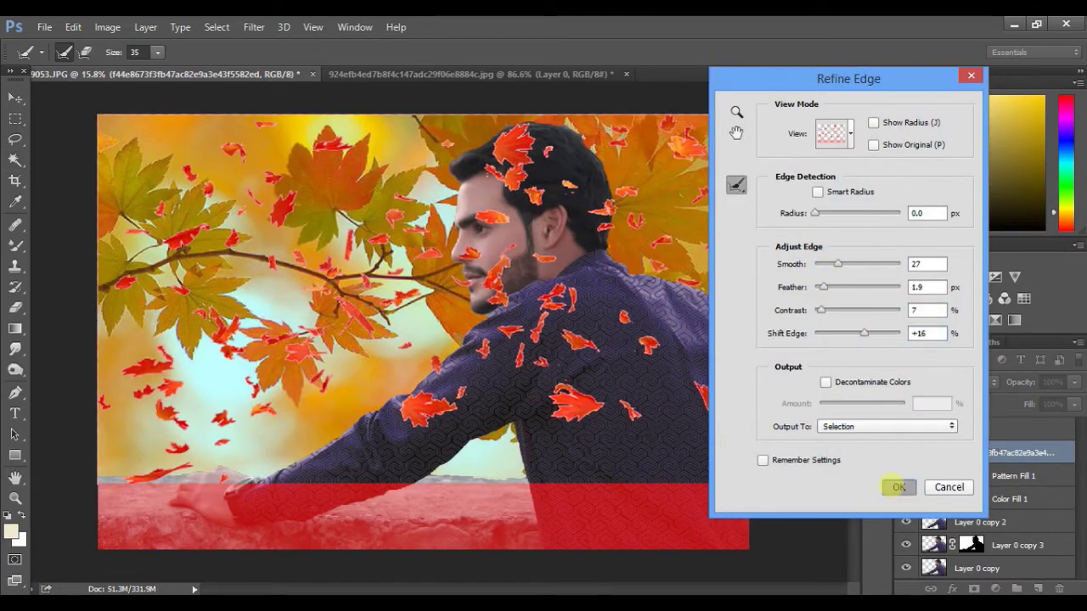
{"action": "left_click", "coordinate": [898, 486]}
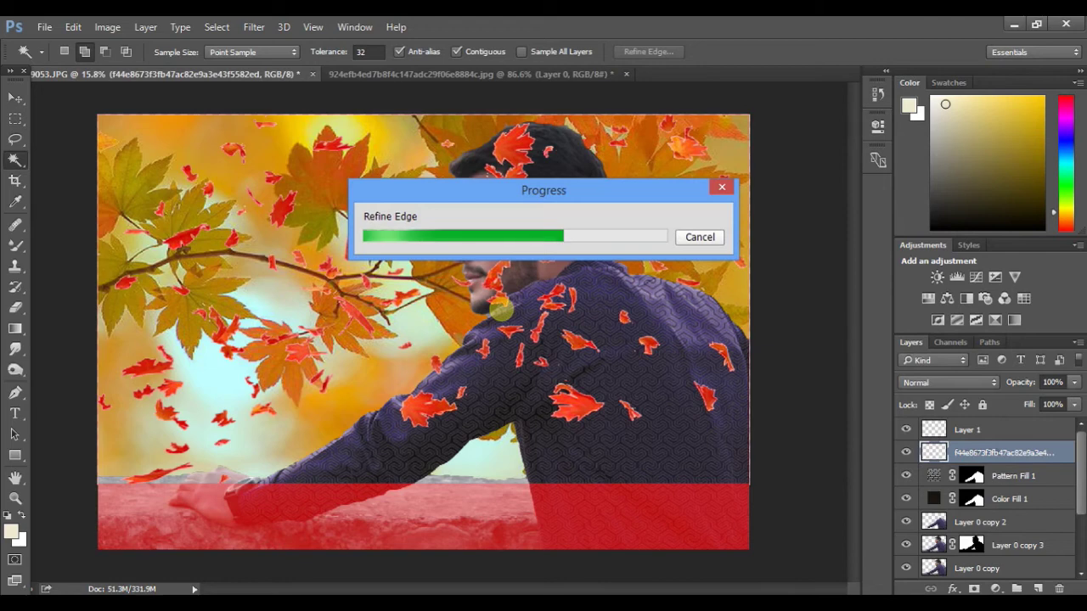
Fade the falling leaves over the man's shirt, face and hair with a 500 px Eraser at 42% opacity and 37% flow.
{"action": "scroll", "coordinate": [520, 289], "scroll_direction": "up", "scroll_amount": 2}
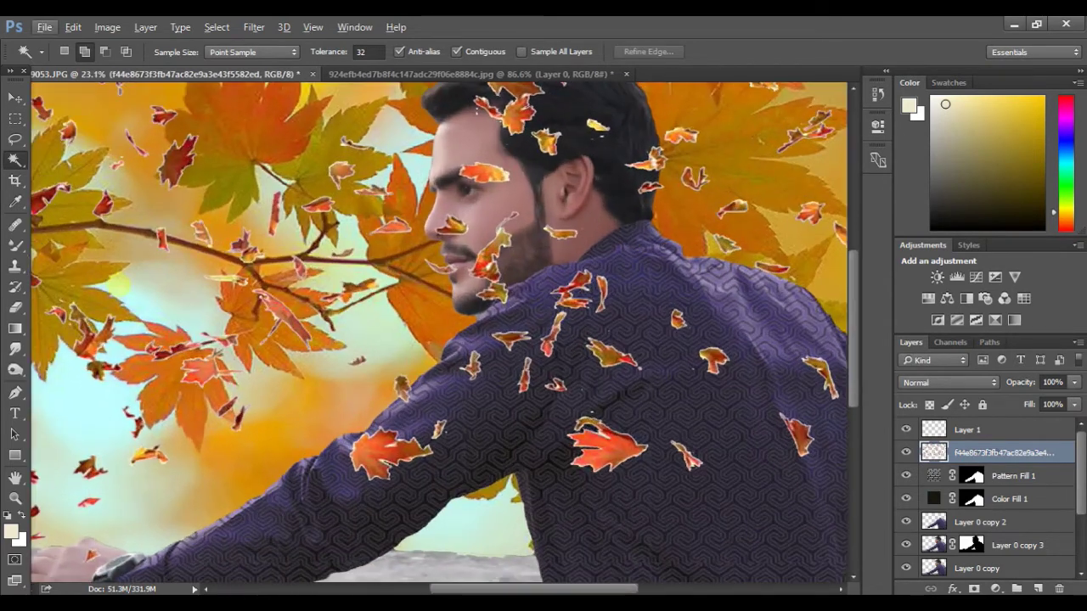
{"action": "left_click", "coordinate": [17, 307]}
{"action": "left_click", "coordinate": [377, 52]}
{"action": "left_click", "coordinate": [326, 72]}
{"action": "left_click", "coordinate": [272, 53]}
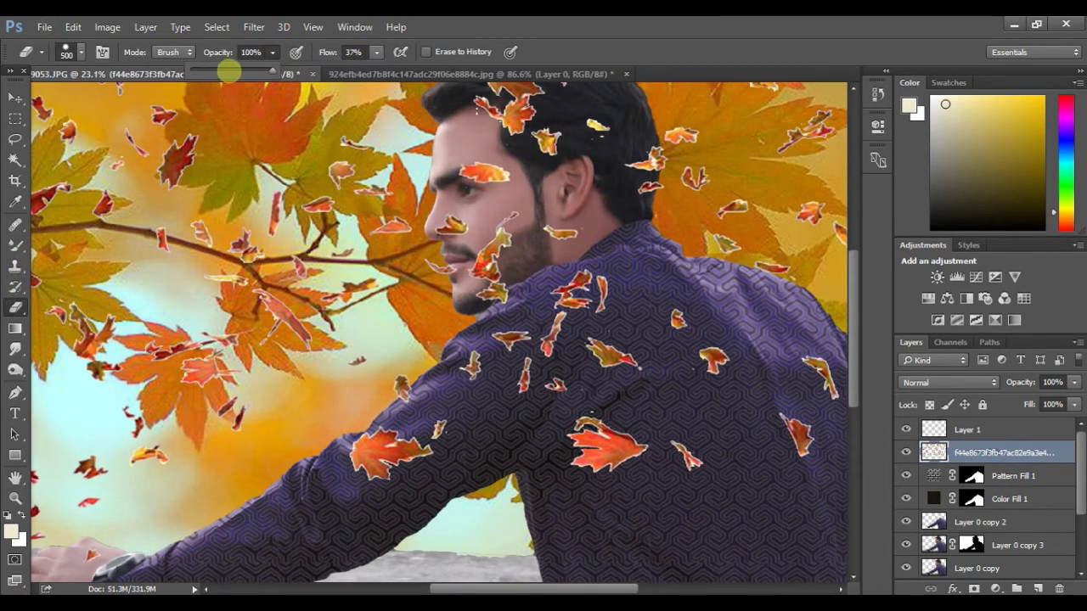
{"action": "mouse_move", "coordinate": [491, 255]}
{"action": "left_mouse_down"}
{"action": "mouse_move", "coordinate": [565, 217]}
{"action": "mouse_move", "coordinate": [582, 376]}
{"action": "mouse_move", "coordinate": [632, 454]}
{"action": "left_mouse_up"}
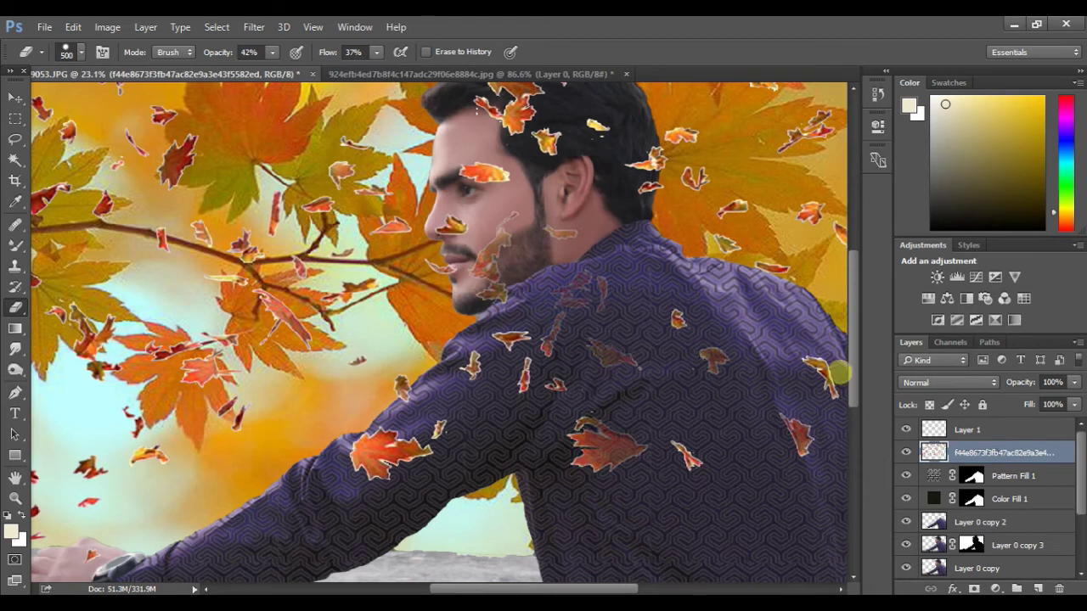
{"action": "mouse_move", "coordinate": [611, 507]}
{"action": "left_mouse_down"}
{"action": "mouse_move", "coordinate": [444, 441]}
{"action": "mouse_move", "coordinate": [436, 324]}
{"action": "mouse_move", "coordinate": [498, 216]}
{"action": "left_mouse_up"}
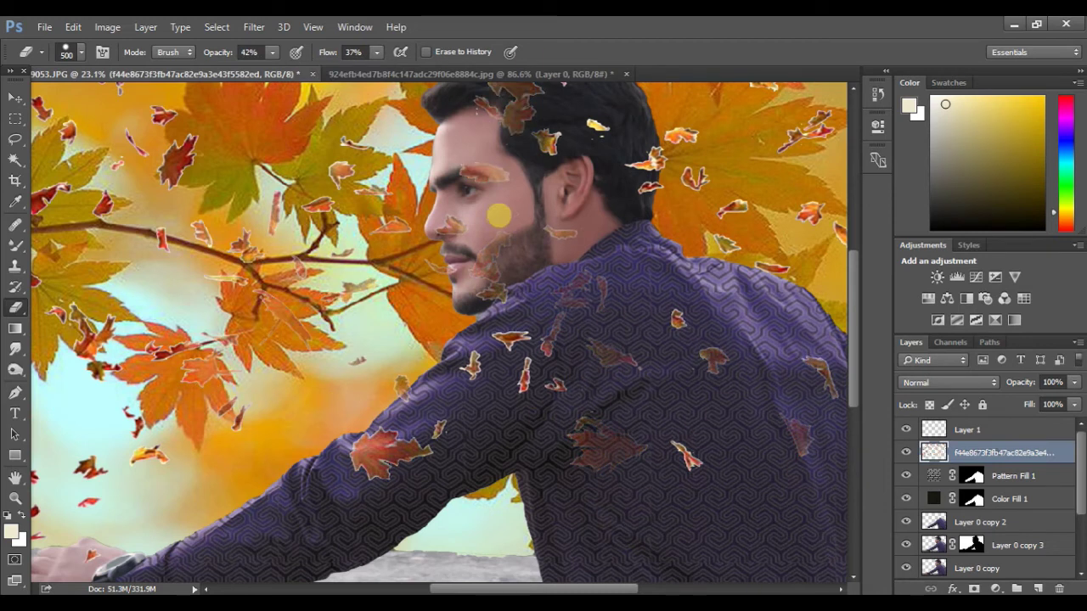
{"action": "scroll", "coordinate": [498, 216], "scroll_direction": "up", "scroll_amount": 3}
{"action": "mouse_move", "coordinate": [730, 160]}
{"action": "left_mouse_down"}
{"action": "mouse_move", "coordinate": [482, 353]}
{"action": "mouse_move", "coordinate": [405, 364]}
{"action": "left_mouse_up"}
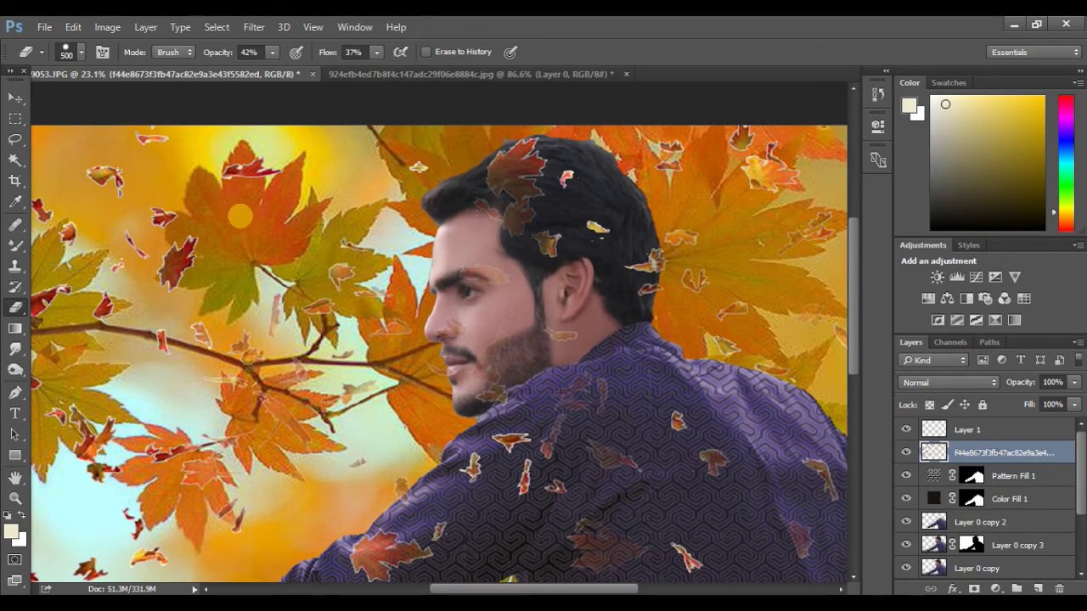
Fade the falling leaves over the background foliage and the man's sleeve with the Eraser.
{"action": "left_click_drag", "start_coordinate": [152, 162], "coordinate": [422, 271]}
{"action": "left_click", "coordinate": [318, 412]}
{"action": "left_click_drag", "start_coordinate": [353, 541], "coordinate": [270, 315]}
{"action": "left_click", "coordinate": [276, 324]}
{"action": "left_click_drag", "start_coordinate": [201, 447], "coordinate": [188, 525]}
{"action": "scroll", "coordinate": [272, 524], "scroll_direction": "down", "scroll_amount": 5}
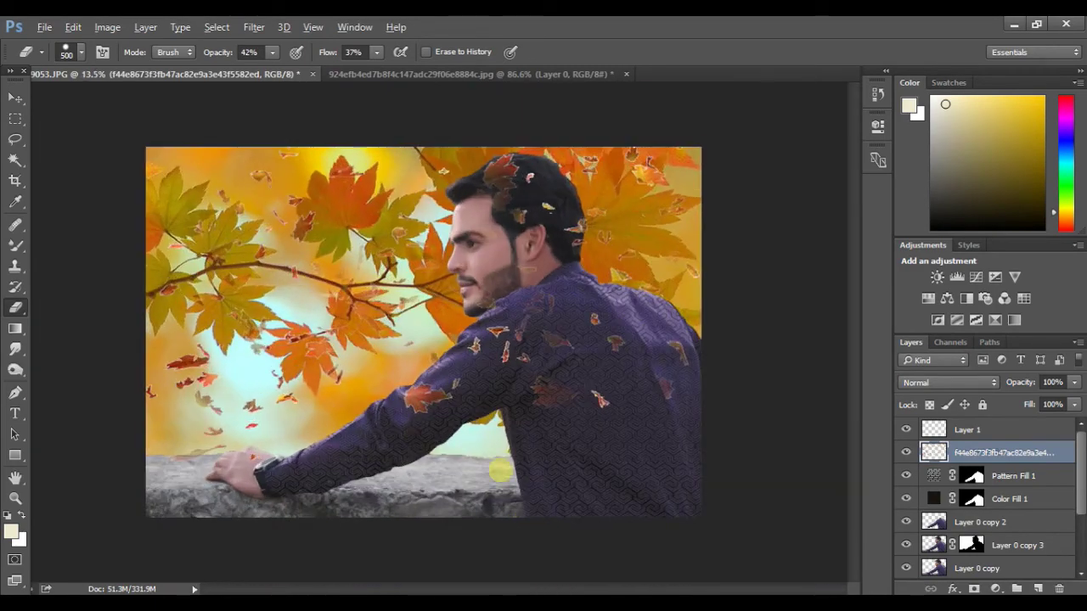
{"action": "scroll", "coordinate": [376, 444], "scroll_direction": "down", "scroll_amount": 2}
{"action": "scroll", "coordinate": [541, 177], "scroll_direction": "up", "scroll_amount": 5}
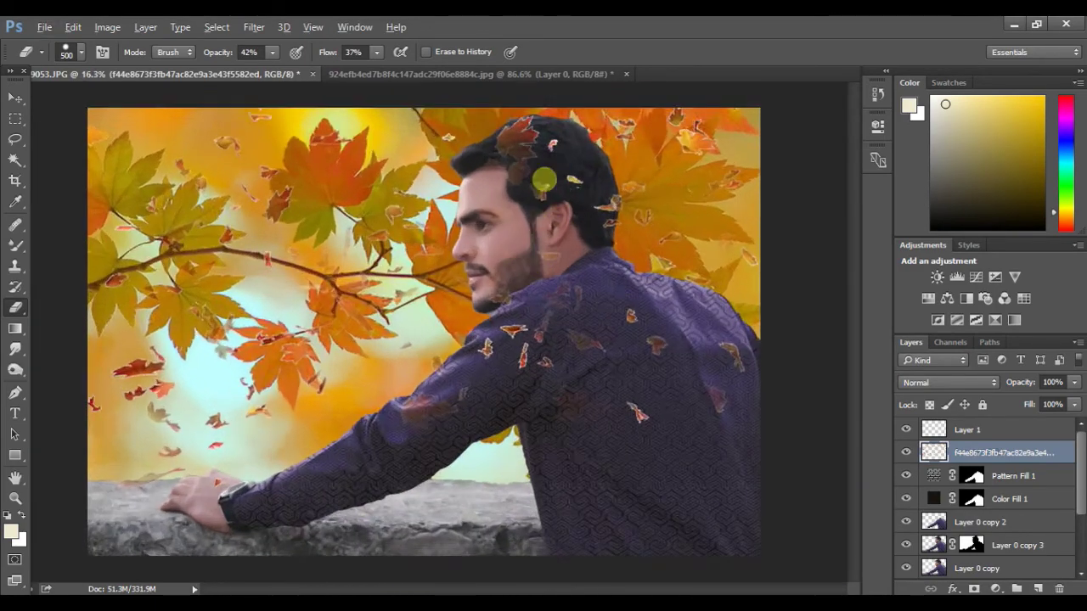
{"action": "scroll", "coordinate": [495, 451], "scroll_direction": "down", "scroll_amount": 4}
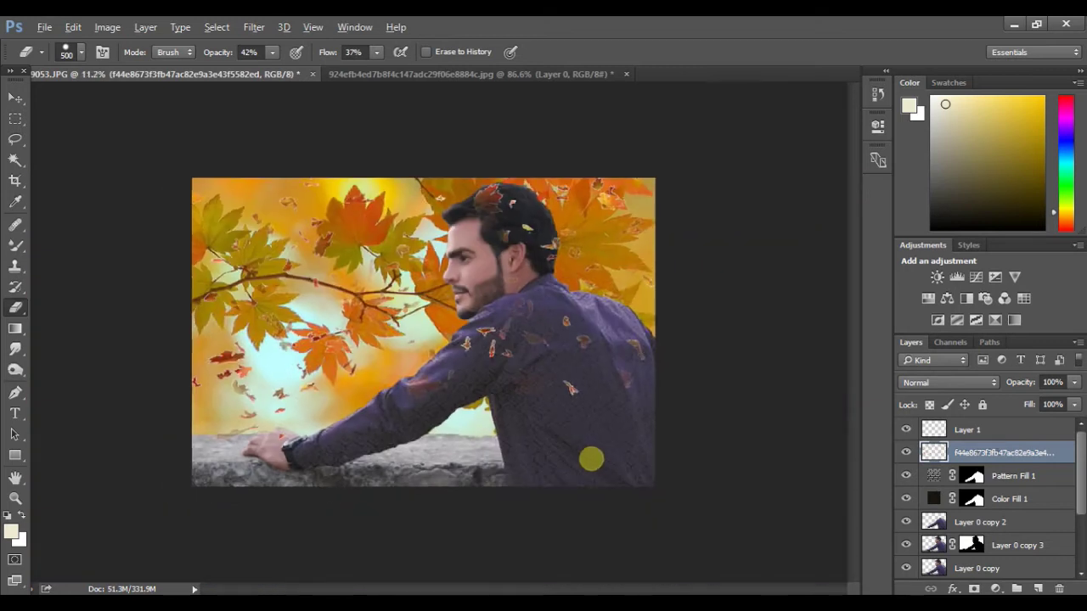
Stretch the falling-leaves layer to 115.87% height so it extends down over the stone wall.
{"action": "left_click", "coordinate": [16, 96]}
{"action": "left_click_drag", "start_coordinate": [423, 441], "coordinate": [423, 482]}
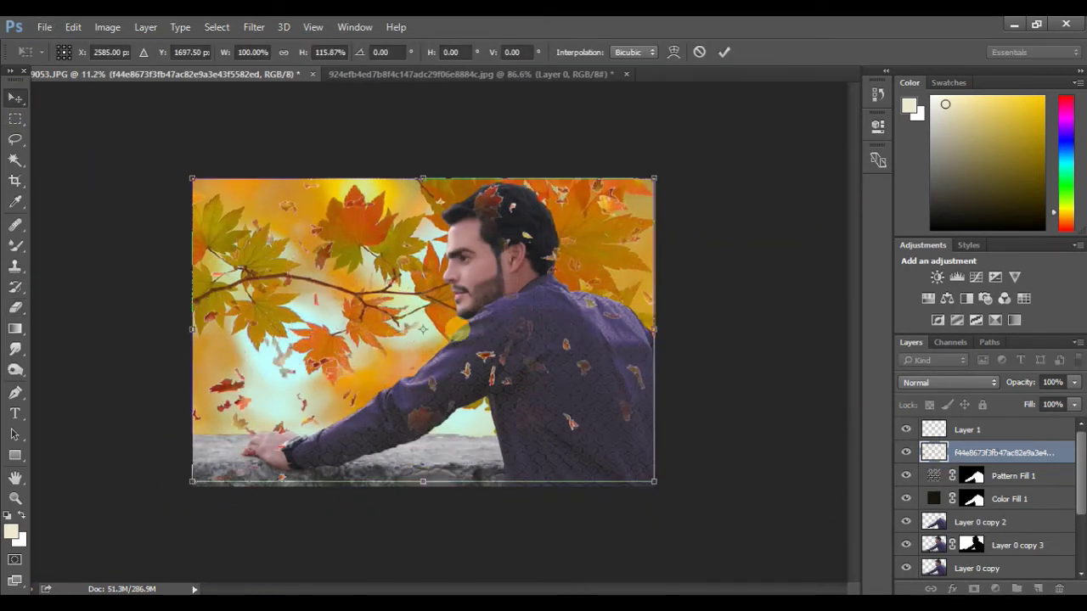
{"action": "key", "text": "Return"}
Erase the stretched leaves over the hand and soften those on the wall and shirt.
{"action": "left_click", "coordinate": [15, 306]}
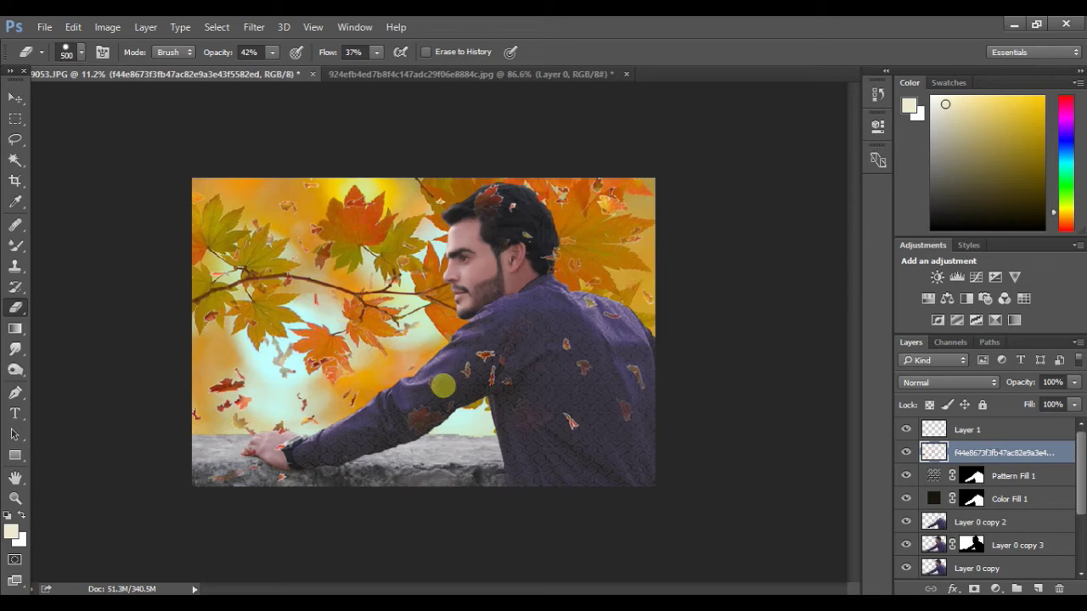
{"action": "scroll", "coordinate": [517, 340], "scroll_direction": "up", "scroll_amount": 1}
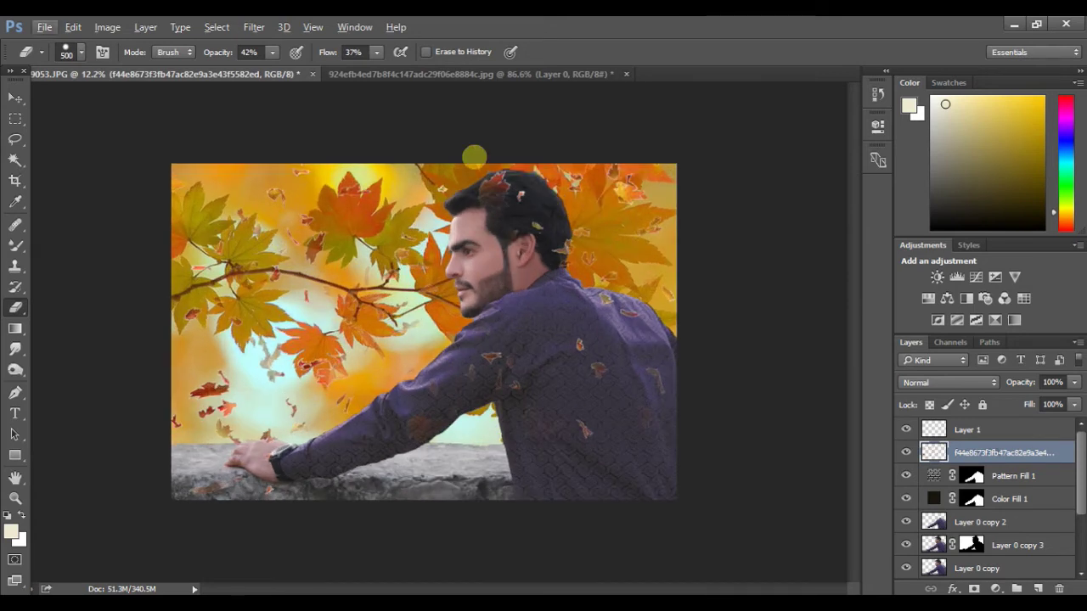
{"action": "scroll", "coordinate": [423, 331], "scroll_direction": "down", "scroll_amount": 1}
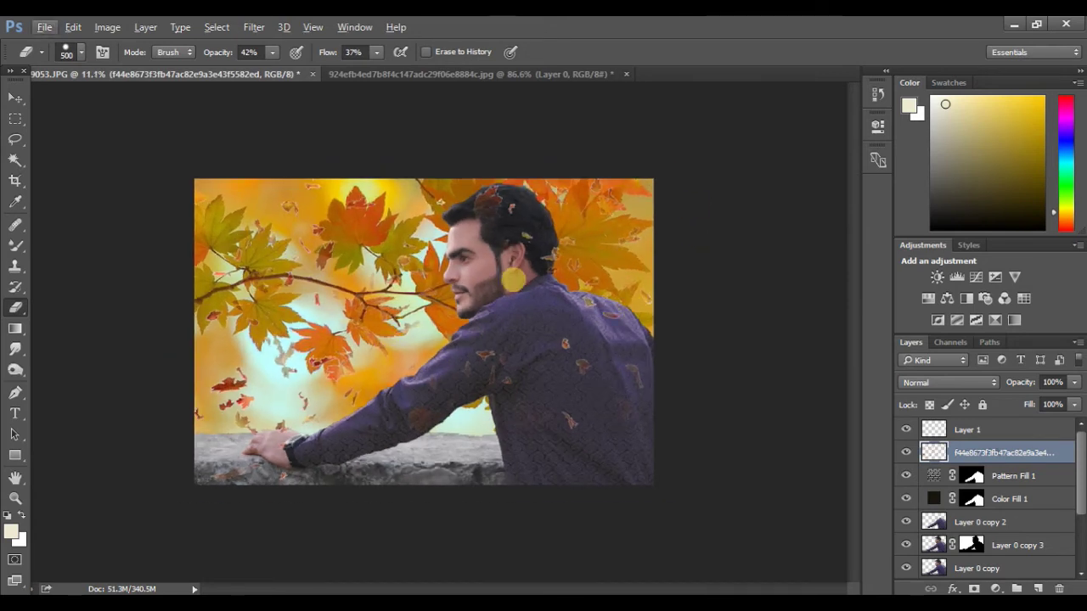
{"action": "scroll", "coordinate": [513, 279], "scroll_direction": "up", "scroll_amount": 12}
{"action": "scroll", "coordinate": [497, 266], "scroll_direction": "down", "scroll_amount": 12}
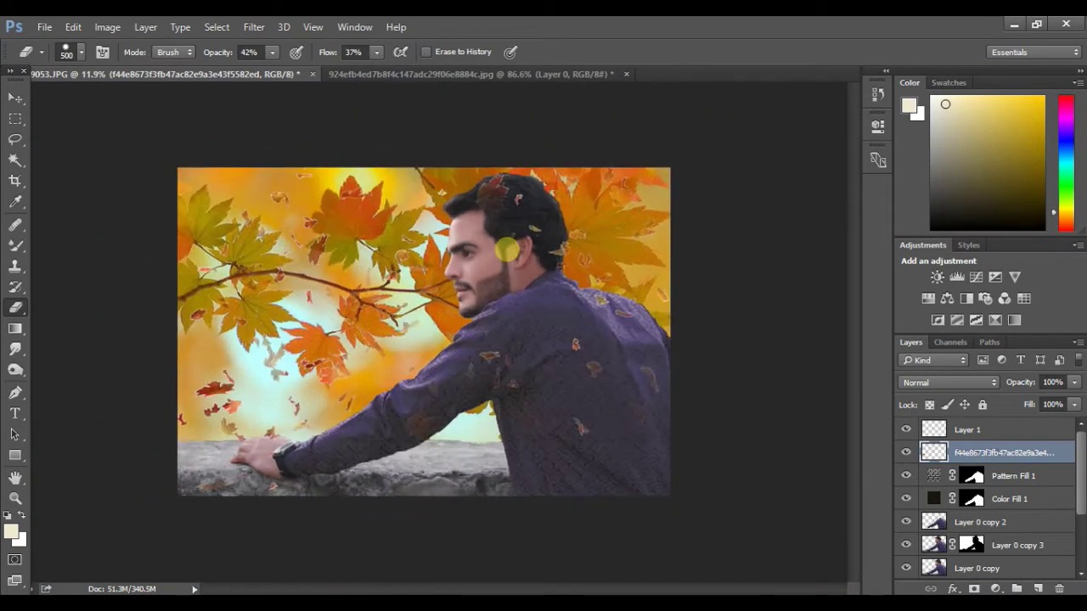
{"action": "scroll", "coordinate": [512, 243], "scroll_direction": "up", "scroll_amount": 5}
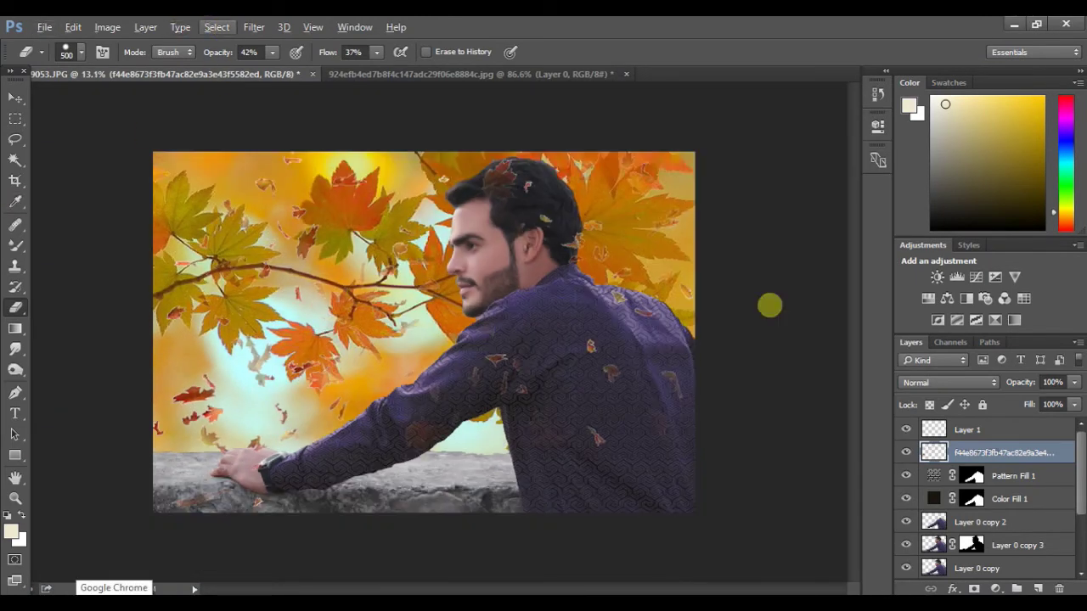
Select the Layer 0 copy layer and close the Color and Swatches panels to make room for the layer list.
{"action": "left_click", "coordinate": [972, 568]}
{"action": "scroll", "coordinate": [1060, 497], "scroll_direction": "down", "scroll_amount": 3}
{"action": "left_click", "coordinate": [1080, 72]}
{"action": "left_click", "coordinate": [1079, 72]}
{"action": "left_click", "coordinate": [1077, 84]}
{"action": "left_click", "coordinate": [996, 345]}
{"action": "left_click", "coordinate": [1076, 82]}
{"action": "left_click", "coordinate": [1077, 82]}
{"action": "left_click", "coordinate": [1076, 82]}
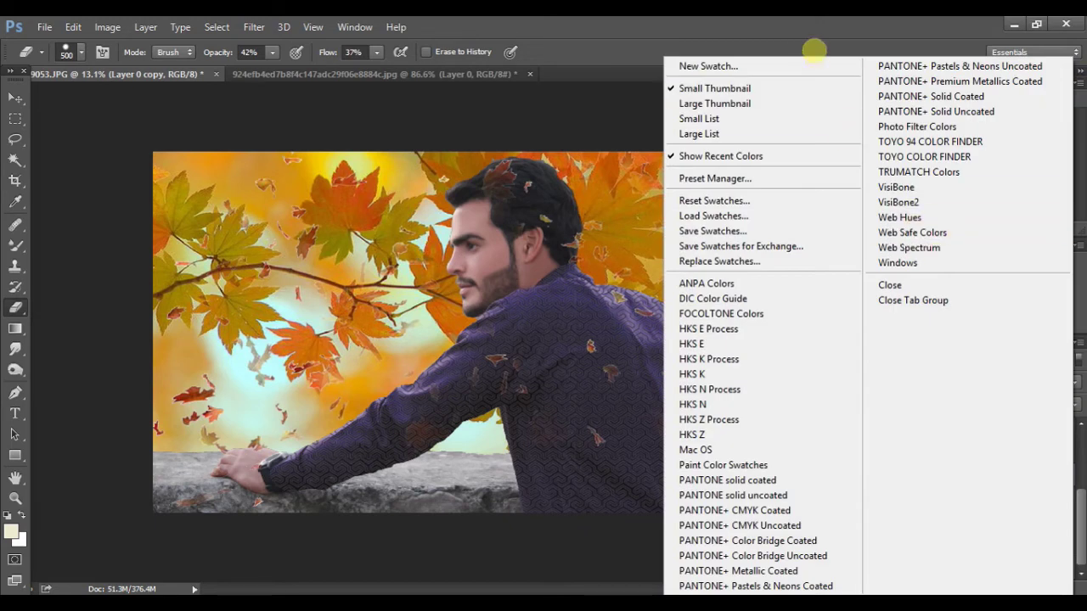
{"action": "left_click", "coordinate": [891, 285]}
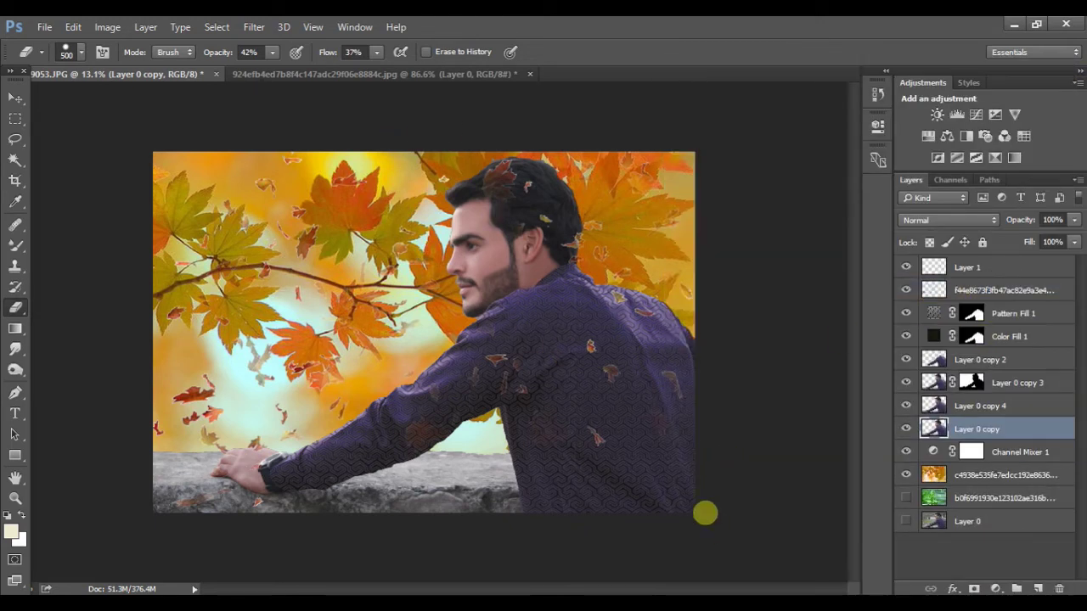
{"action": "left_click", "coordinate": [216, 26]}
{"action": "left_click", "coordinate": [243, 192]}
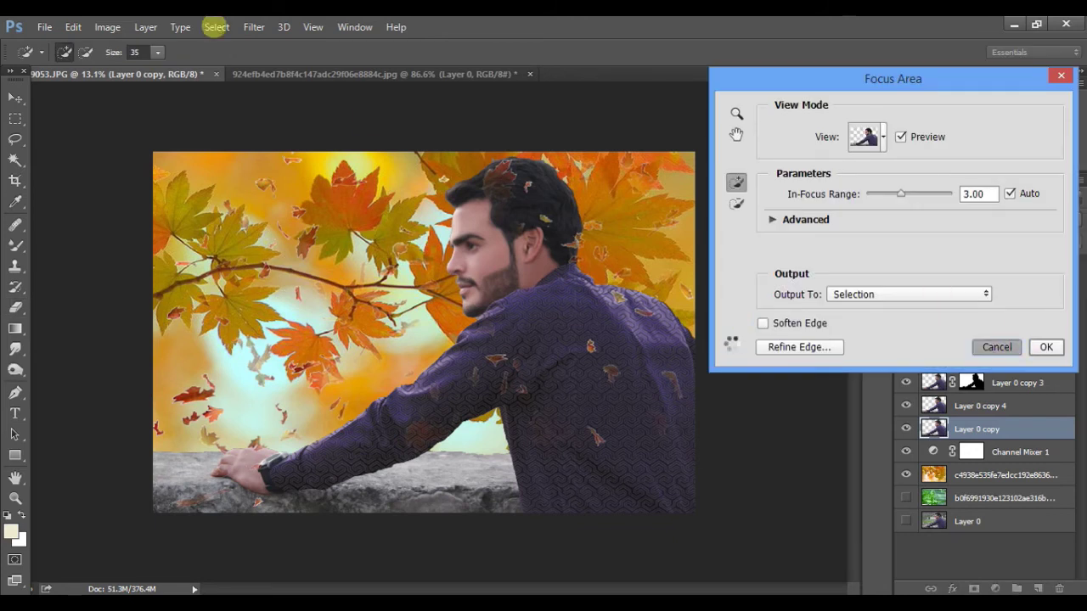
{"action": "key", "text": "Escape"}
{"action": "left_click", "coordinate": [216, 27]}
{"action": "left_click", "coordinate": [243, 180]}
{"action": "left_click", "coordinate": [503, 368]}
{"action": "left_click", "coordinate": [485, 370]}
{"action": "scroll", "coordinate": [475, 367], "scroll_direction": "up", "scroll_amount": 2}
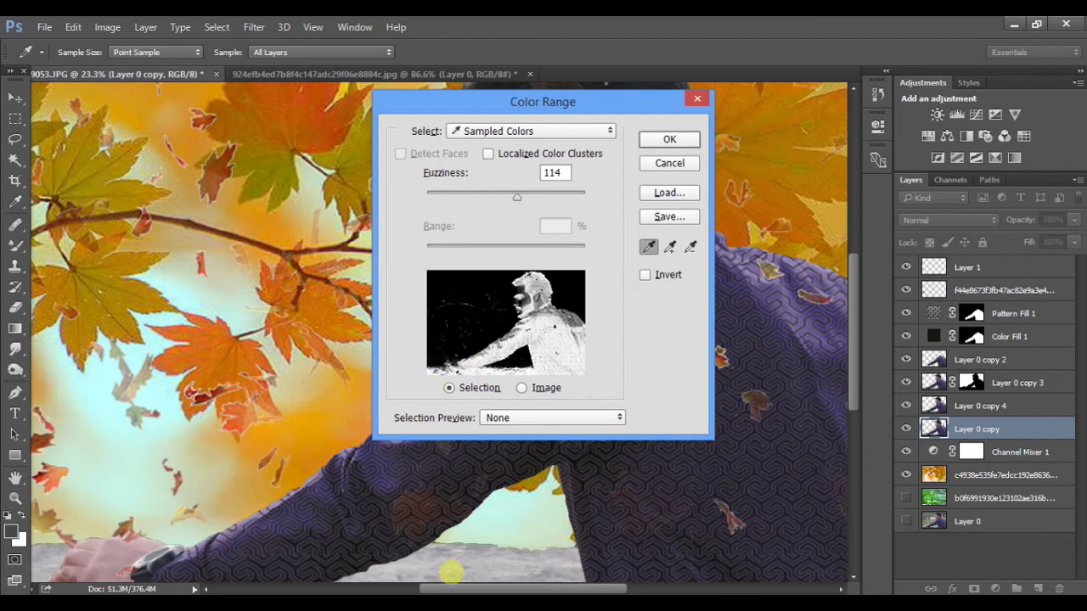
{"action": "key", "text": "Escape"}
Select the stone wall on Layer 0 copy with the Quick Selection tool, leaving the hand and sleeve out.
{"action": "key", "text": "ctrl+0"}
{"action": "key", "text": "e"}
{"action": "right_click", "coordinate": [17, 160]}
{"action": "left_click", "coordinate": [51, 155]}
{"action": "left_click_drag", "start_coordinate": [433, 513], "coordinate": [227, 520]}
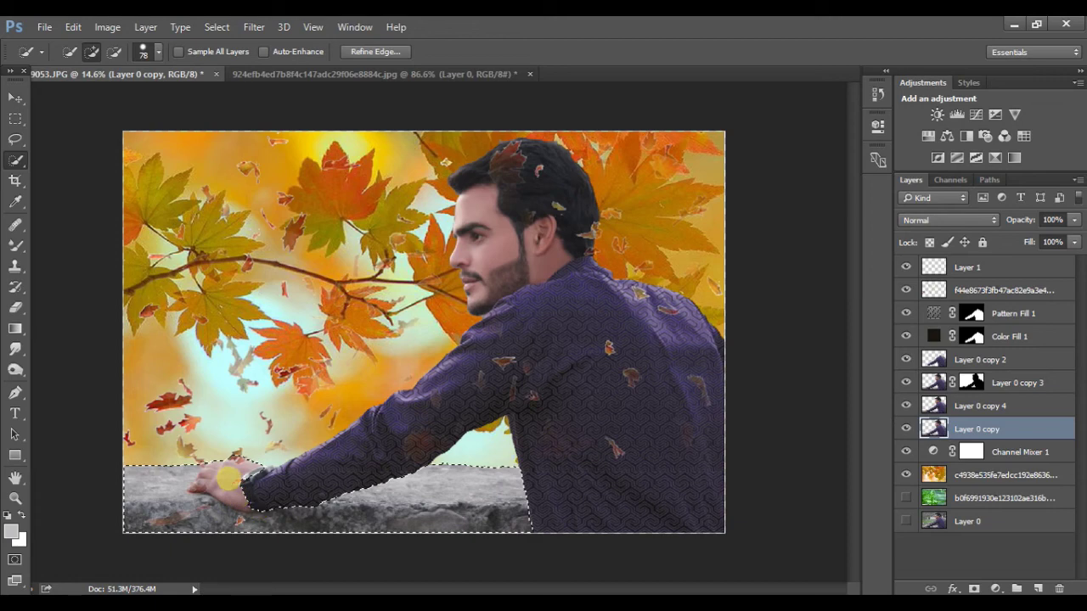
{"action": "scroll", "coordinate": [228, 479], "scroll_direction": "up", "scroll_amount": 5}
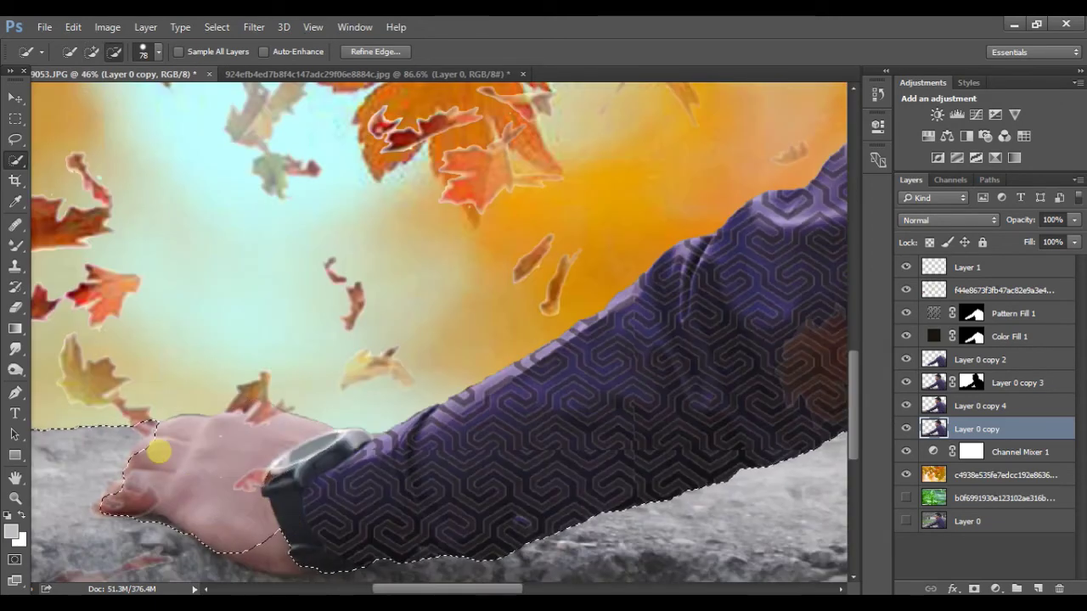
{"action": "left_click_drag", "start_coordinate": [131, 495], "coordinate": [298, 560]}
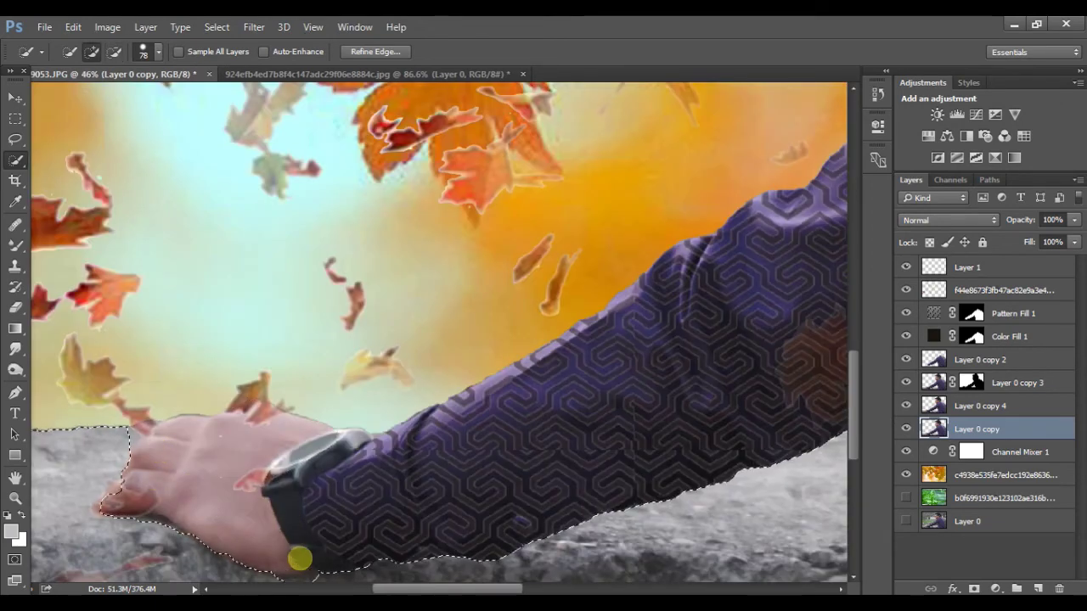
{"action": "scroll", "coordinate": [298, 561], "scroll_direction": "down", "scroll_amount": 5}
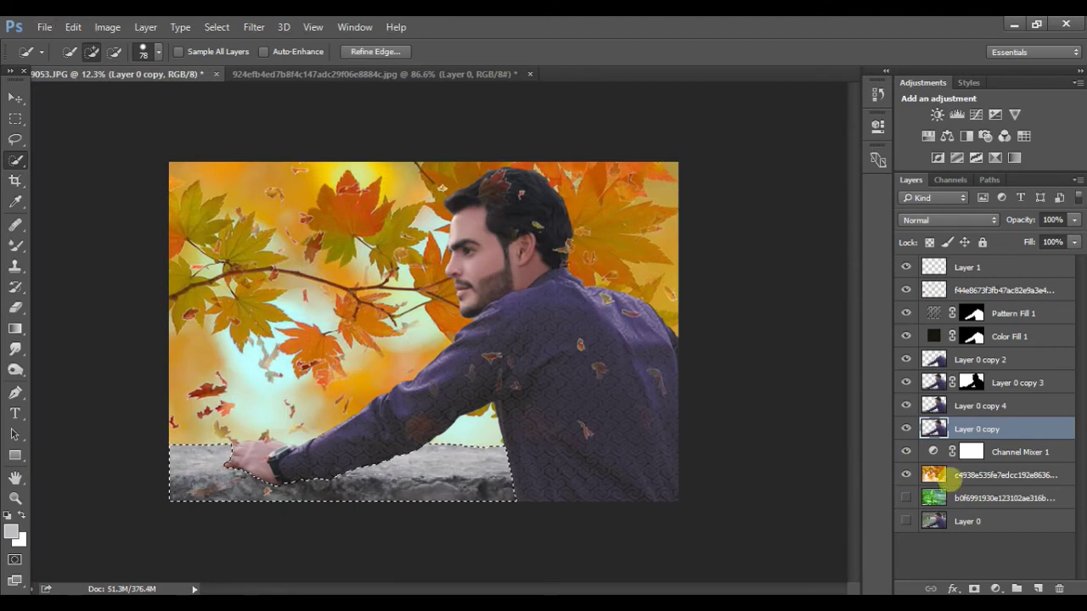
Warm the selected wall with the Camera Raw Filter: Temperature +66, Tint +23, Vibrance +58 and Saturation +10.
{"action": "left_click", "coordinate": [254, 26]}
{"action": "left_click", "coordinate": [339, 119]}
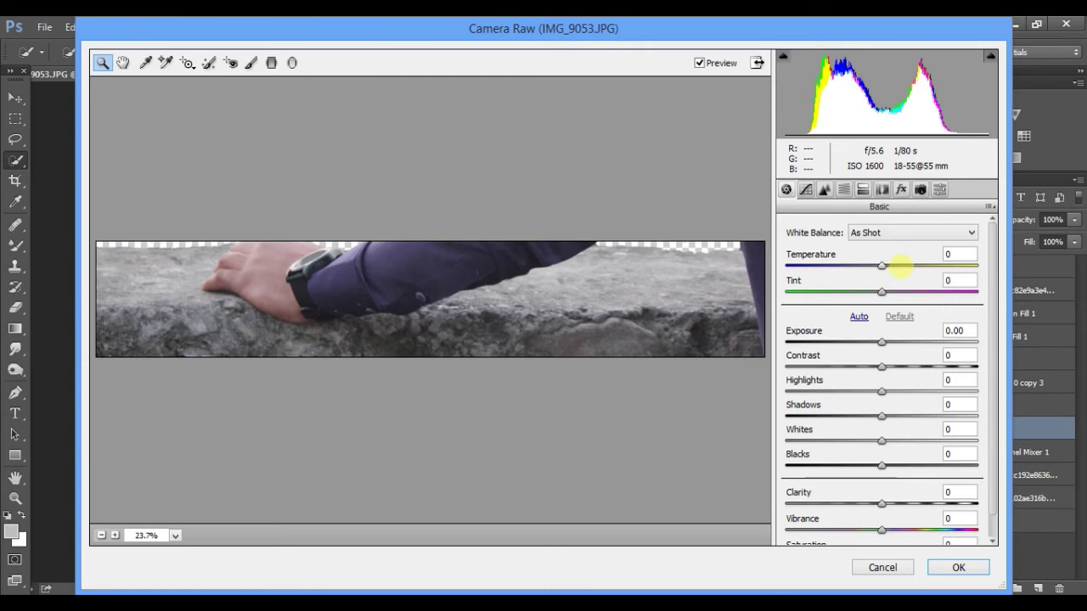
{"action": "left_click_drag", "start_coordinate": [882, 265], "coordinate": [976, 266]}
{"action": "left_click_drag", "start_coordinate": [881, 292], "coordinate": [924, 291]}
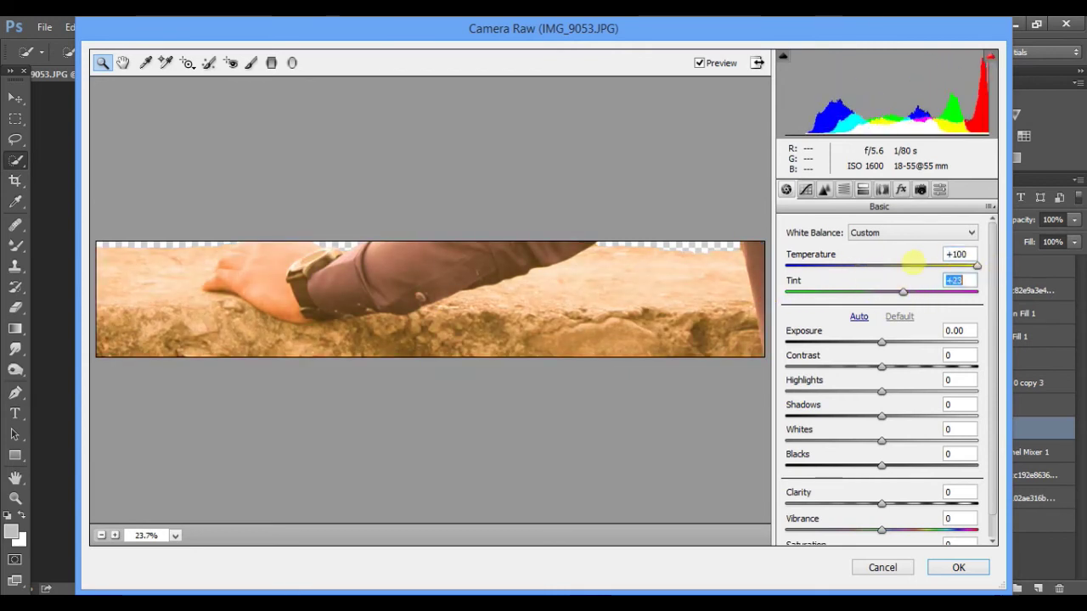
{"action": "left_click", "coordinate": [945, 266]}
{"action": "left_click", "coordinate": [937, 529]}
{"action": "scroll", "coordinate": [934, 528], "scroll_direction": "down", "scroll_amount": 1}
{"action": "left_click_drag", "start_coordinate": [931, 529], "coordinate": [890, 531]}
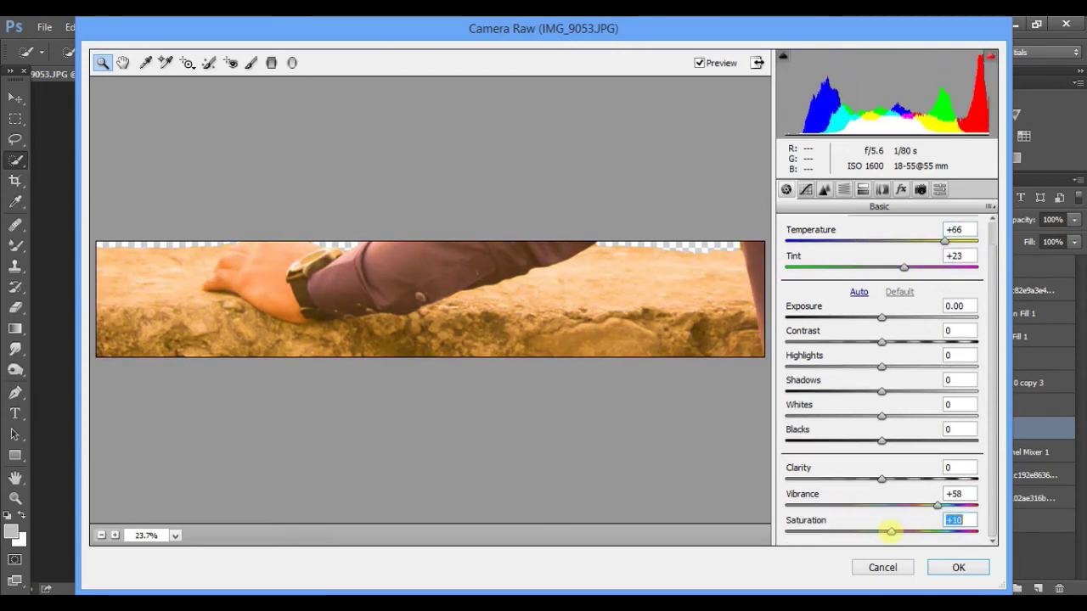
Set the wall's HSL hue to Oranges +16 and Yellows -3, and apply the Camera Raw changes.
{"action": "left_click", "coordinate": [844, 190]}
{"action": "left_click_drag", "start_coordinate": [869, 354], "coordinate": [900, 328]}
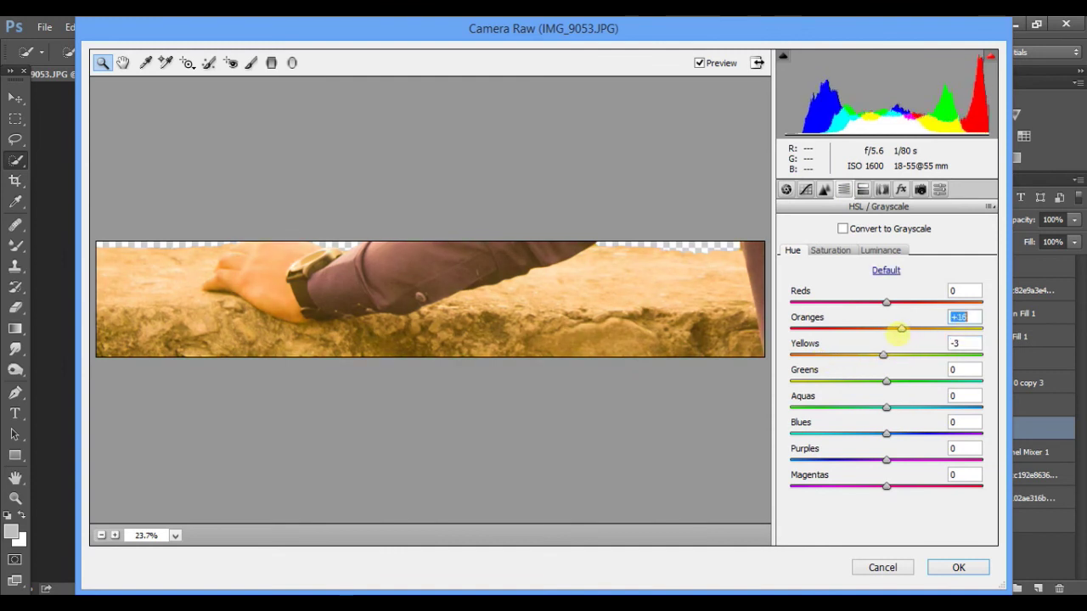
{"action": "left_click", "coordinate": [958, 567]}
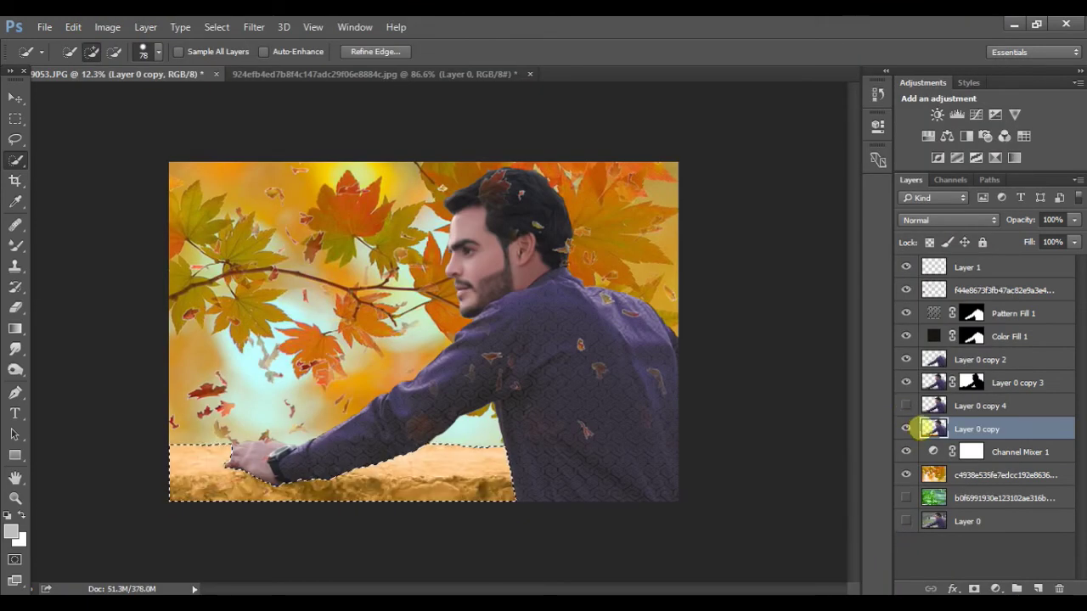
Deselect the wall and compare its grey and warm versions by toggling Layer 0 copy 4, leaving that layer hidden.
{"action": "left_click", "coordinate": [957, 406]}
{"action": "key", "text": "ctrl+d"}
{"action": "scroll", "coordinate": [448, 461], "scroll_direction": "up", "scroll_amount": 7}
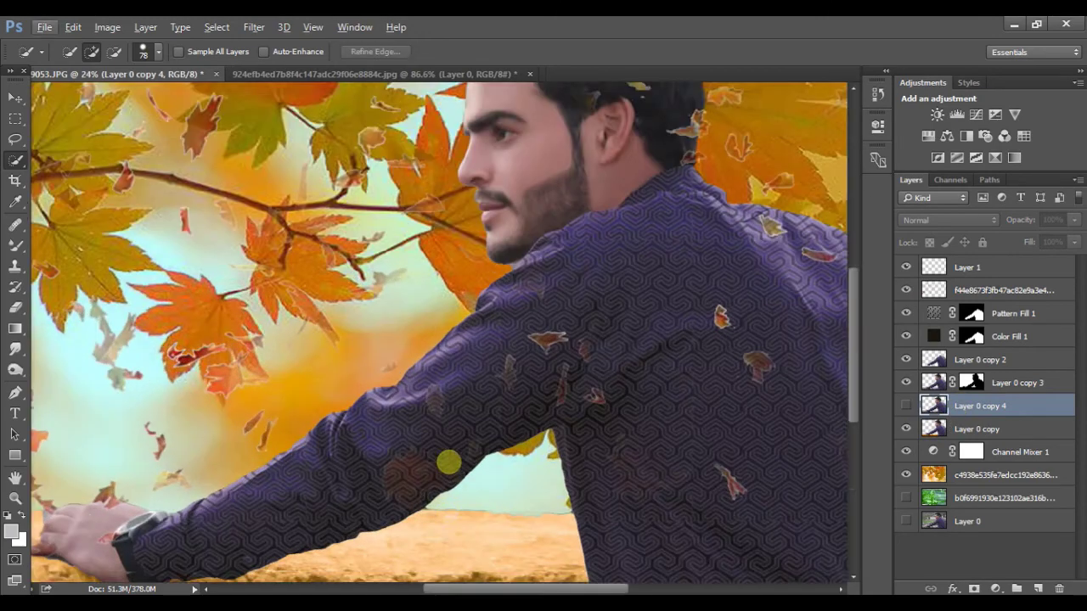
{"action": "scroll", "coordinate": [450, 460], "scroll_direction": "down", "scroll_amount": 2}
{"action": "scroll", "coordinate": [465, 455], "scroll_direction": "left", "scroll_amount": 6}
{"action": "left_click", "coordinate": [904, 405]}
{"action": "left_click", "coordinate": [905, 404]}
{"action": "left_click", "coordinate": [904, 404]}
{"action": "left_click", "coordinate": [905, 404]}
{"action": "scroll", "coordinate": [815, 432], "scroll_direction": "up", "scroll_amount": 1}
{"action": "mouse_move", "coordinate": [764, 432]}
{"action": "left_mouse_down"}
{"action": "mouse_move", "coordinate": [422, 369]}
{"action": "mouse_move", "coordinate": [752, 423]}
{"action": "left_mouse_up"}
Try to erase the hand area on Layer 0 copy and undo the strokes.
{"action": "left_click", "coordinate": [953, 427]}
{"action": "key", "text": "e"}
{"action": "mouse_move", "coordinate": [459, 404]}
{"action": "left_mouse_down"}
{"action": "mouse_move", "coordinate": [291, 395]}
{"action": "mouse_move", "coordinate": [449, 453]}
{"action": "mouse_move", "coordinate": [338, 431]}
{"action": "left_mouse_up"}
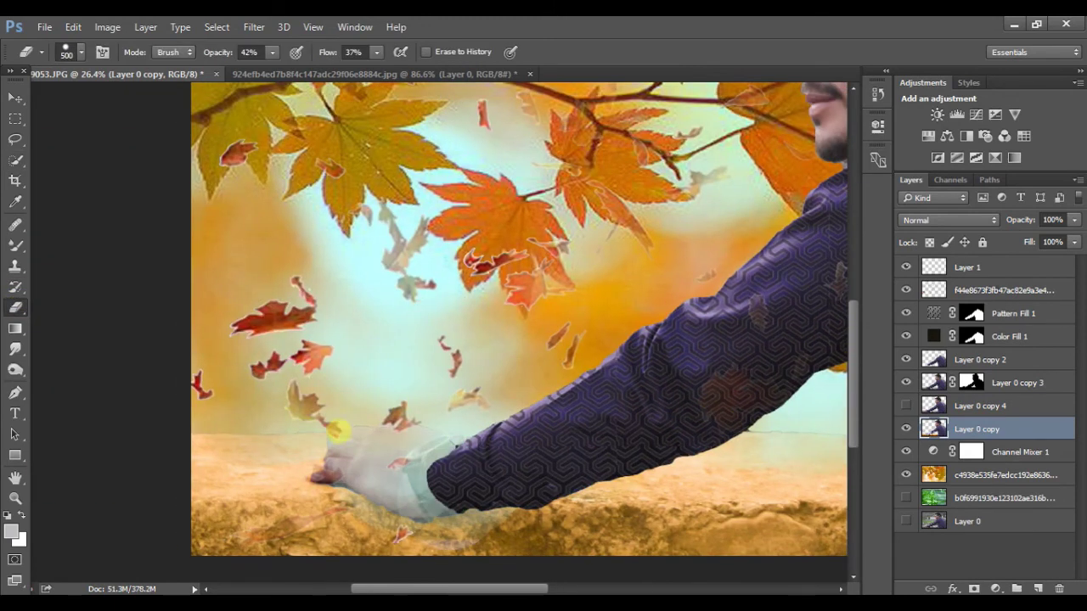
{"action": "key", "text": "ctrl+alt+z"}
{"action": "key", "text": "ctrl+alt+z"}
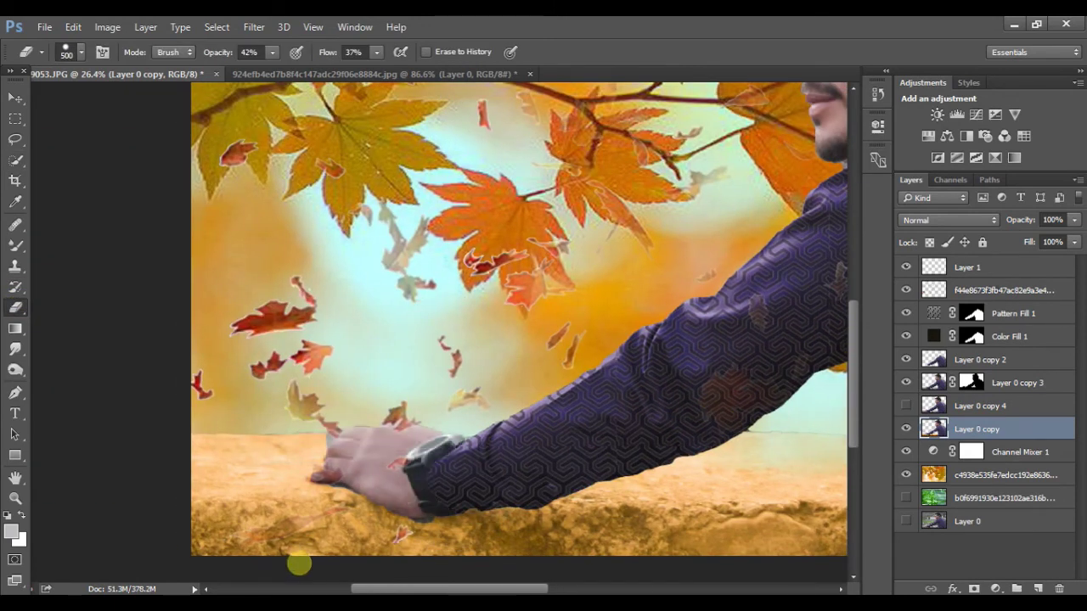
Fade the red falling leaves above the wall near the hand with the Eraser on the falling-leaves layer.
{"action": "left_click", "coordinate": [995, 291]}
{"action": "left_click_drag", "start_coordinate": [310, 355], "coordinate": [268, 319]}
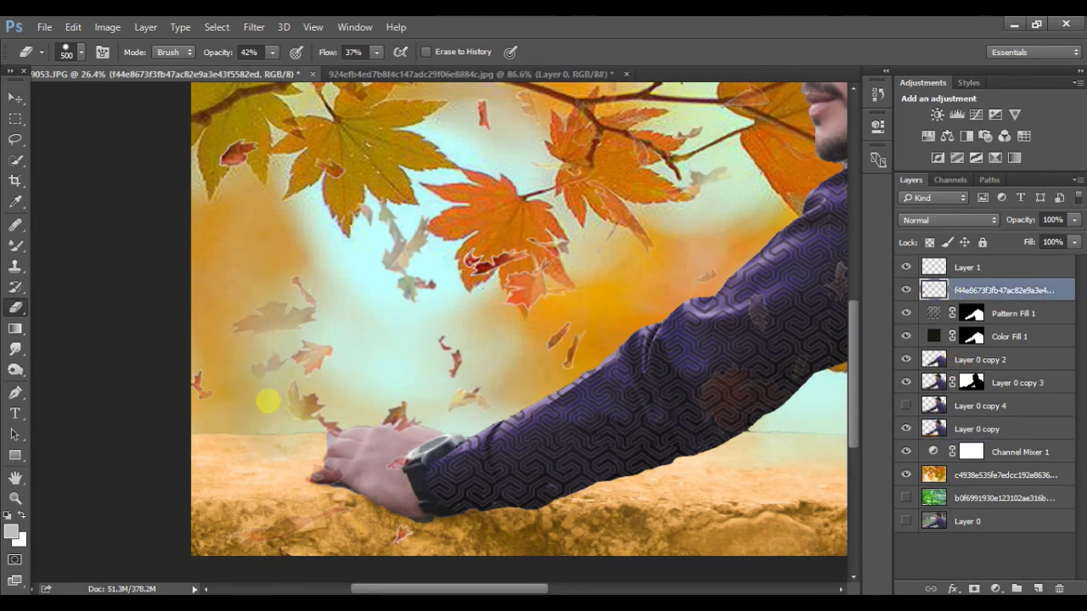
{"action": "left_click", "coordinate": [413, 273]}
{"action": "scroll", "coordinate": [416, 289], "scroll_direction": "down", "scroll_amount": 4}
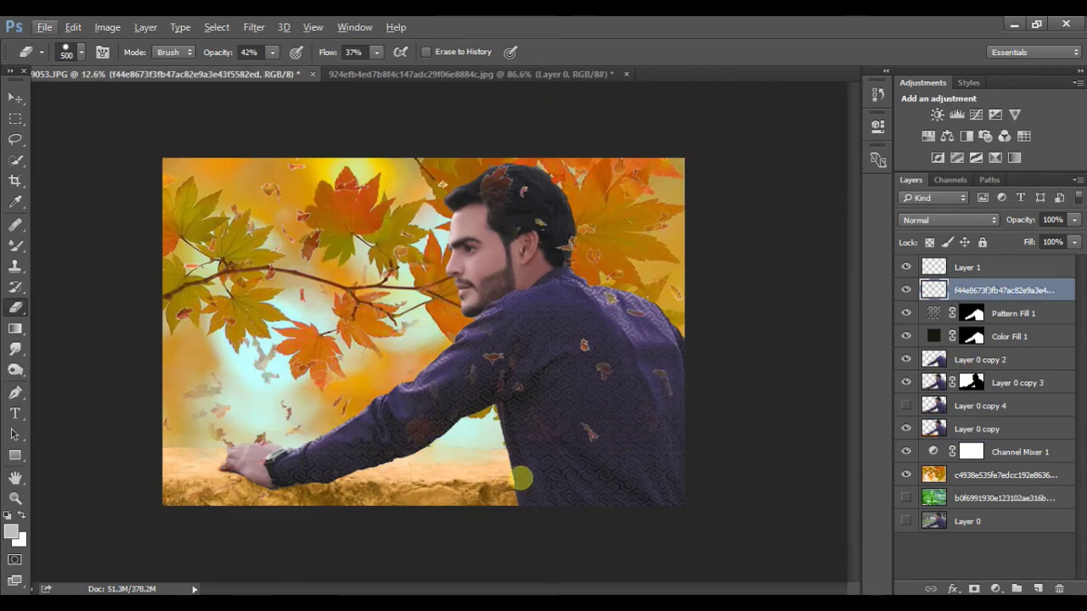
Save the document to the Desktop as the Photoshop file IMG_9053 with its layers.
{"action": "left_click", "coordinate": [39, 28]}
{"action": "left_click", "coordinate": [73, 188]}
{"action": "left_click", "coordinate": [226, 428]}
{"action": "left_click", "coordinate": [540, 500]}
{"action": "left_click", "coordinate": [64, 127]}
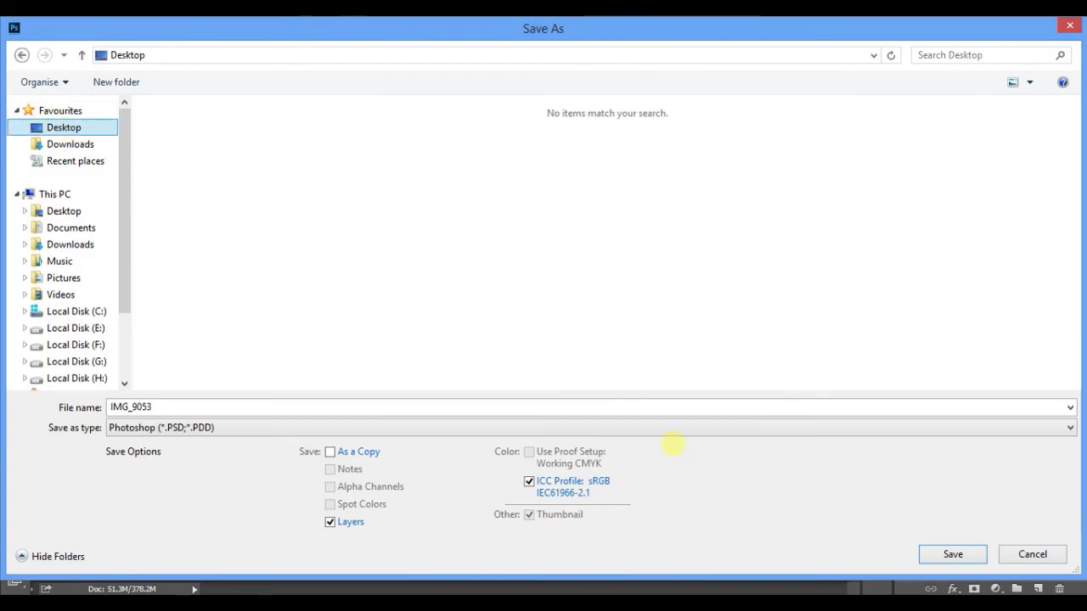
{"action": "left_click", "coordinate": [953, 553]}
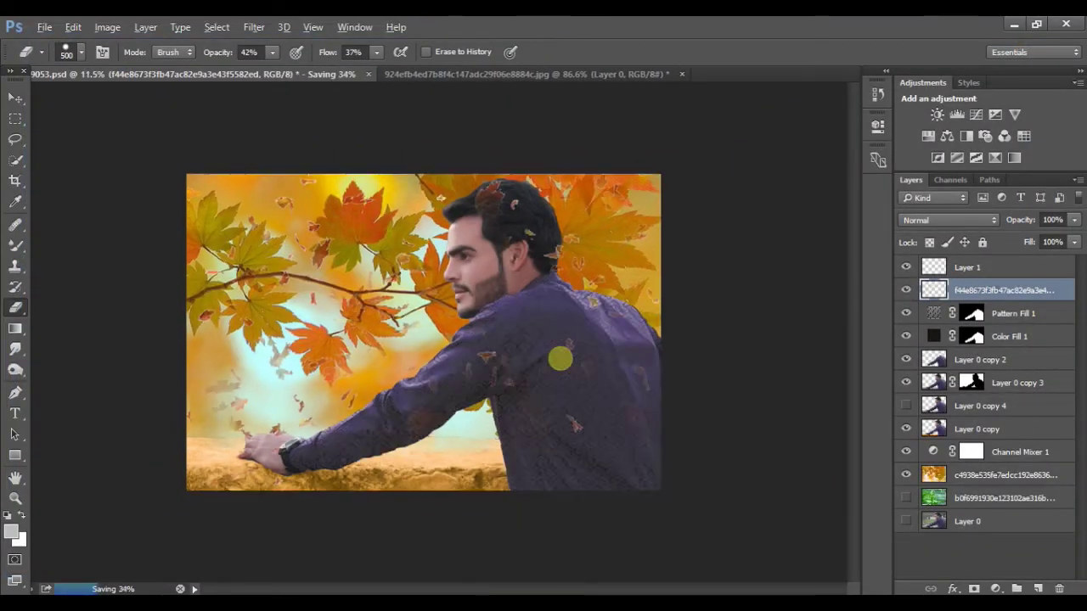
Compare the green and autumn backgrounds by toggling their layers, ending with only the autumn background shown.
{"action": "scroll", "coordinate": [560, 359], "scroll_direction": "up", "scroll_amount": 4}
{"action": "scroll", "coordinate": [548, 394], "scroll_direction": "down", "scroll_amount": 1}
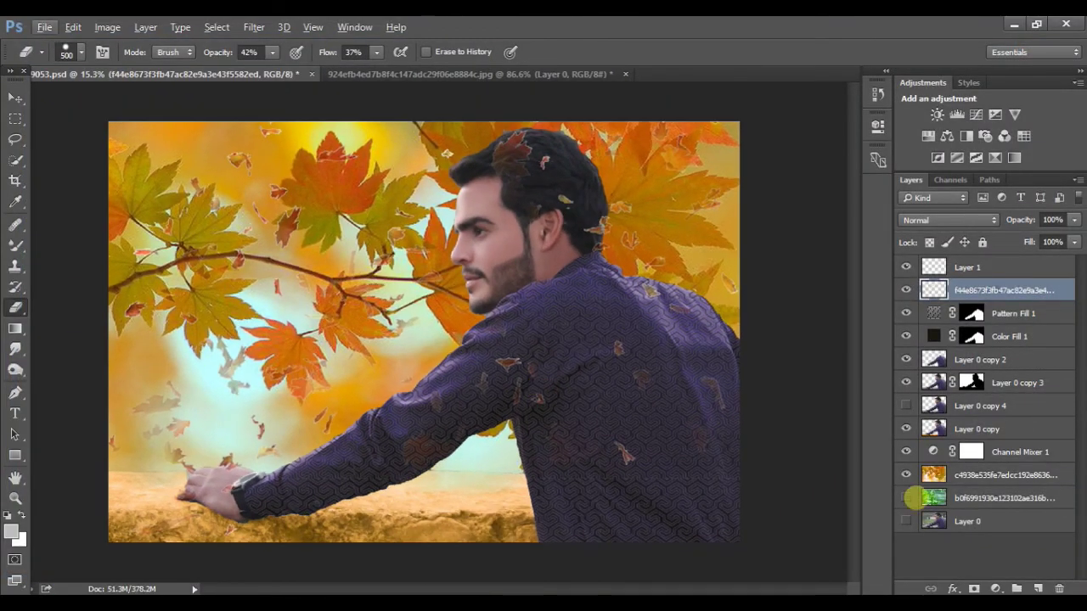
{"action": "left_click", "coordinate": [905, 498]}
{"action": "left_click", "coordinate": [905, 475]}
{"action": "left_click", "coordinate": [905, 474]}
{"action": "left_click", "coordinate": [904, 498]}
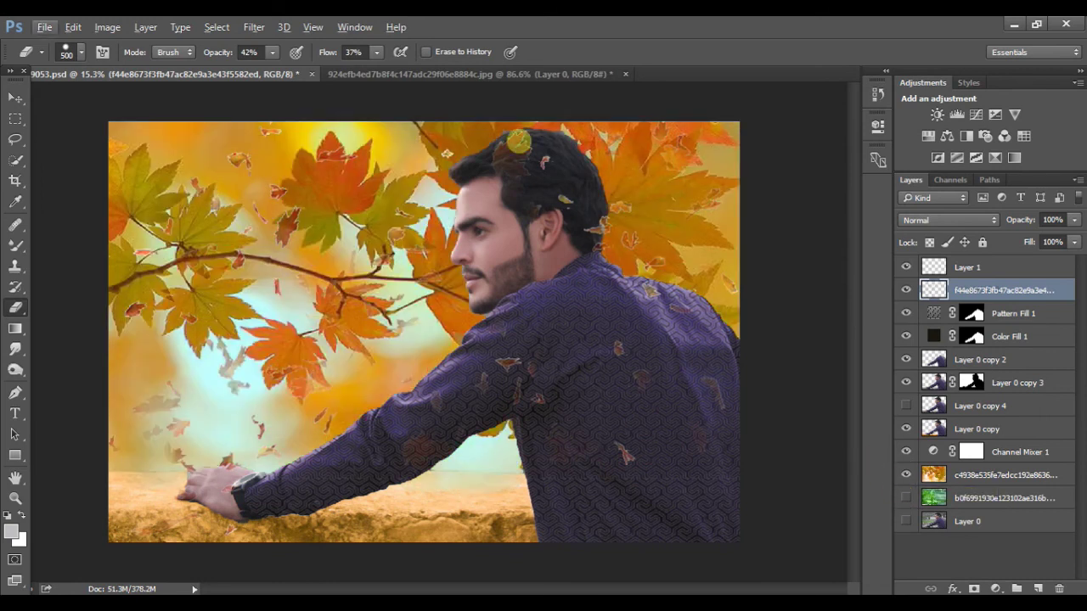
Show Layer 0 copy 4 and open it in the Liquify filter.
{"action": "left_click", "coordinate": [938, 405]}
{"action": "left_click", "coordinate": [254, 28]}
{"action": "left_click", "coordinate": [909, 404]}
{"action": "left_click", "coordinate": [906, 407]}
{"action": "left_click", "coordinate": [253, 26]}
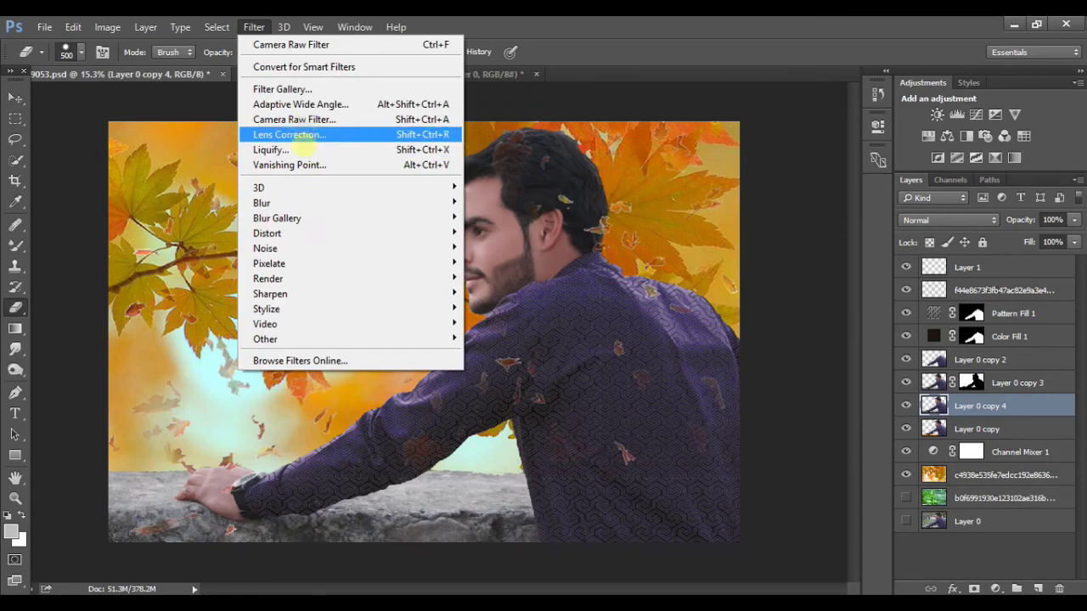
{"action": "left_click", "coordinate": [291, 146]}
{"action": "left_click", "coordinate": [653, 267]}
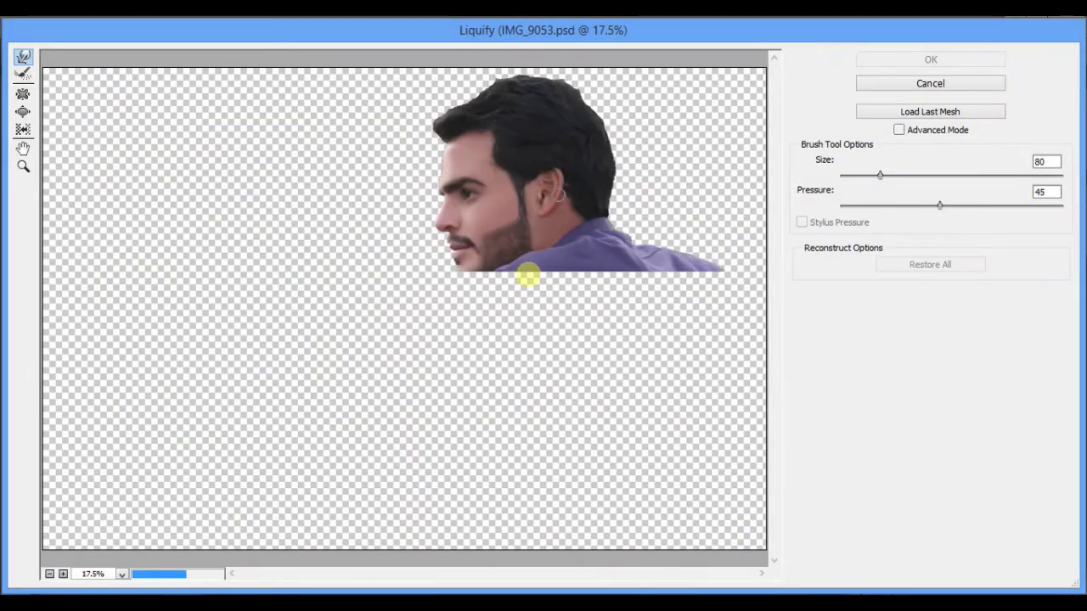
Push the hair along the top of the head upward with a size 400 Liquify brush at pressure 45 and apply it.
{"action": "left_click", "coordinate": [63, 574]}
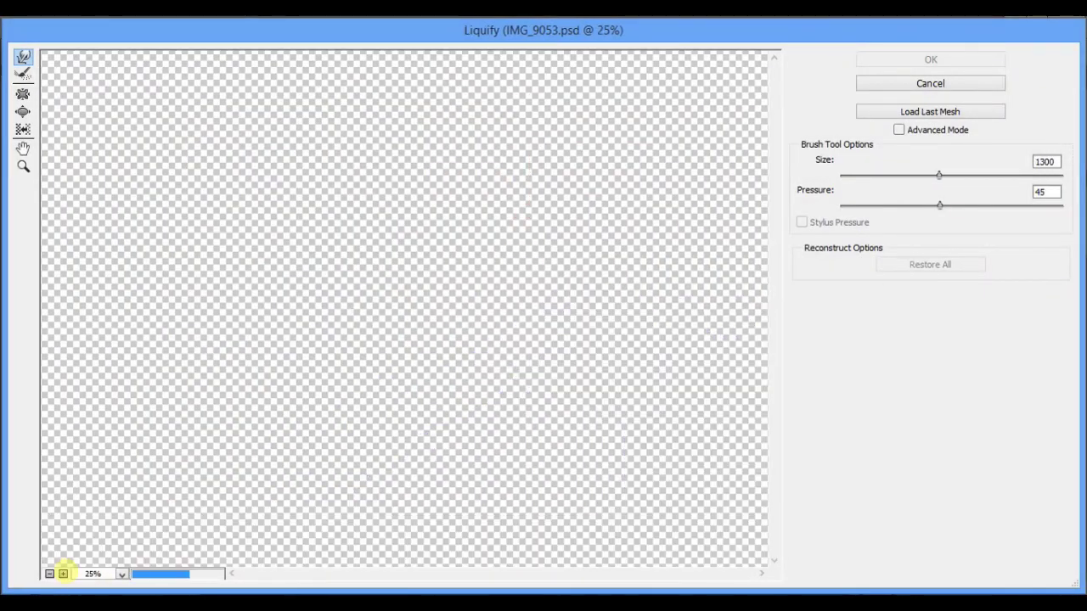
{"action": "left_click", "coordinate": [63, 574]}
{"action": "left_click", "coordinate": [63, 574]}
{"action": "left_click", "coordinate": [63, 574]}
{"action": "scroll", "coordinate": [322, 490], "scroll_direction": "down", "scroll_amount": 3}
{"action": "left_click_drag", "start_coordinate": [492, 391], "coordinate": [368, 484]}
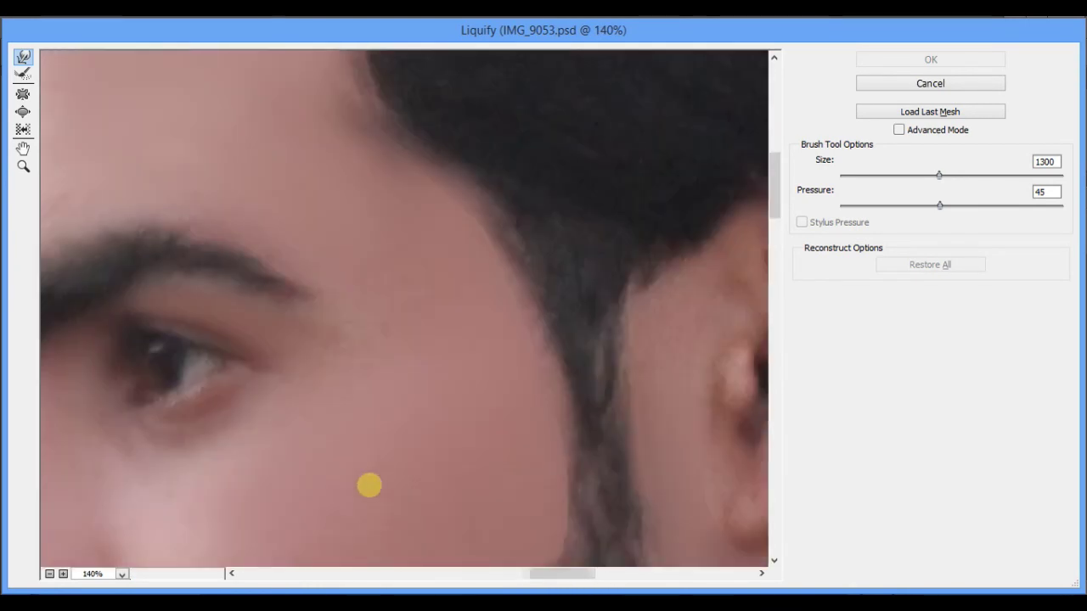
{"action": "left_click", "coordinate": [51, 574]}
{"action": "left_click", "coordinate": [51, 574]}
{"action": "left_click", "coordinate": [51, 574]}
{"action": "left_click", "coordinate": [51, 574]}
{"action": "key", "text": "b"}
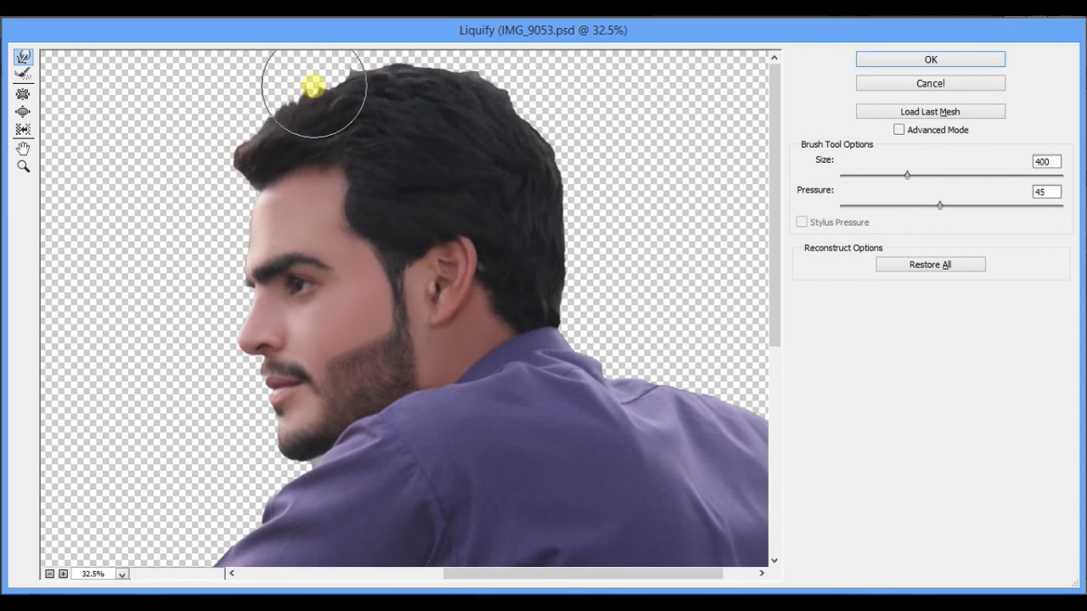
{"action": "left_click_drag", "start_coordinate": [312, 85], "coordinate": [441, 80]}
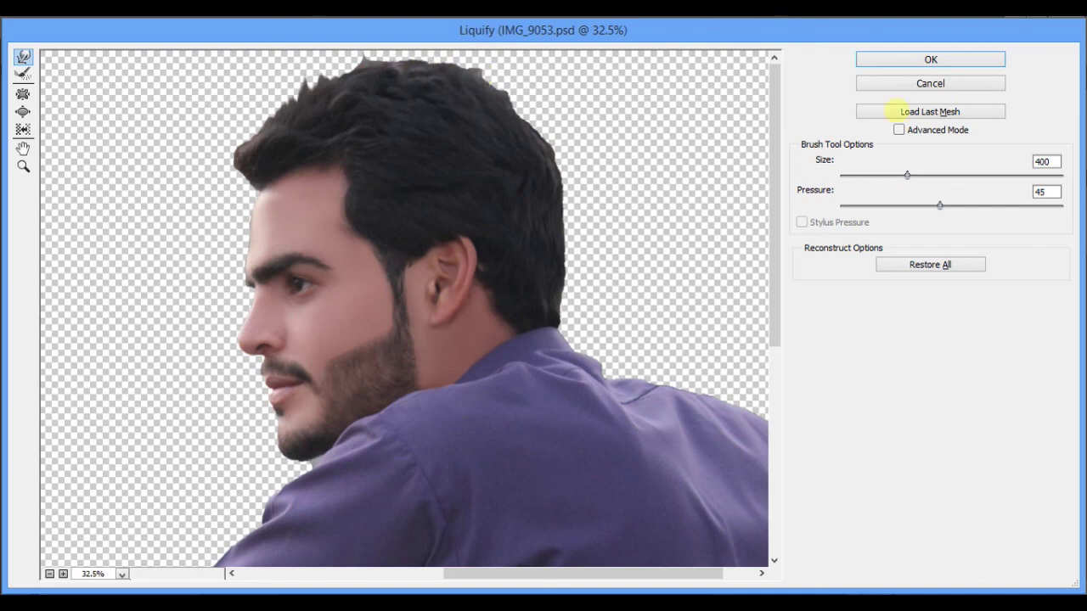
{"action": "key", "text": "Return"}
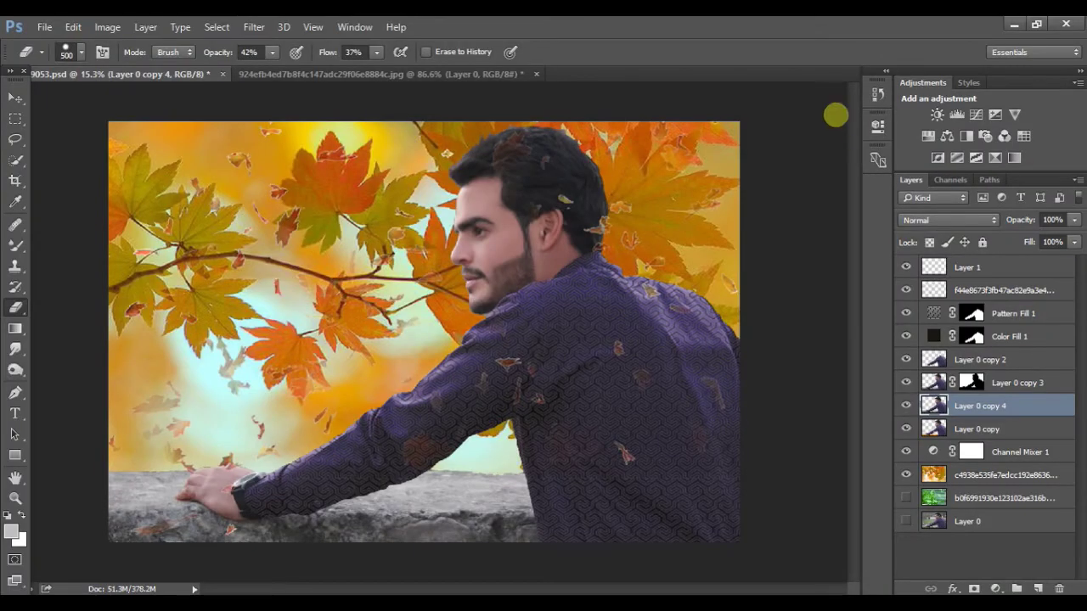
Add a Hue/Saturation adjustment layer above the falling-leaves layer, adjust its sliders and open its list of presets.
{"action": "left_click", "coordinate": [948, 293]}
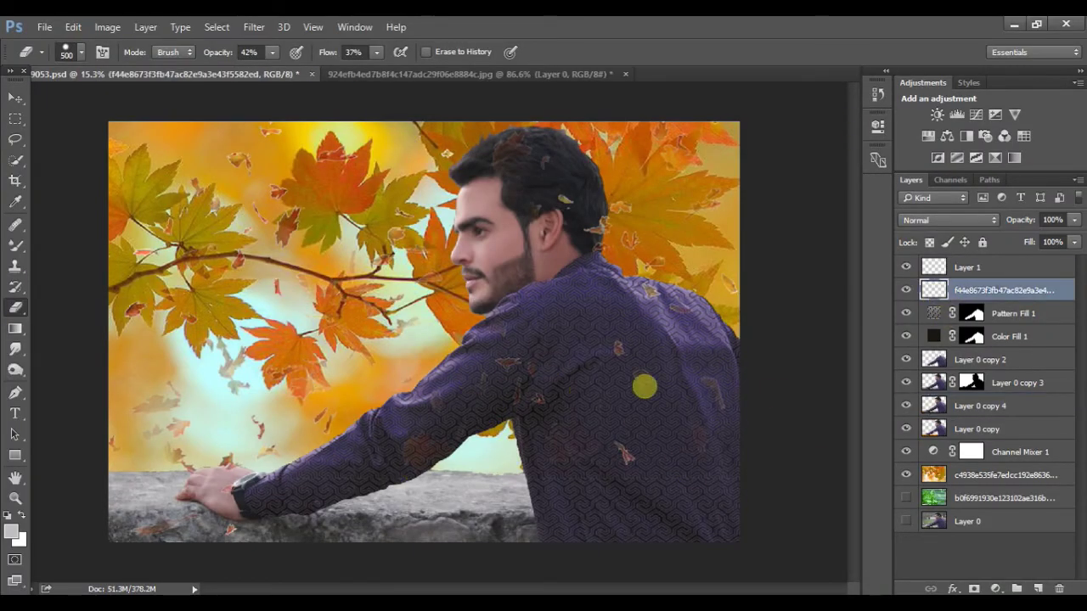
{"action": "left_click", "coordinate": [995, 588]}
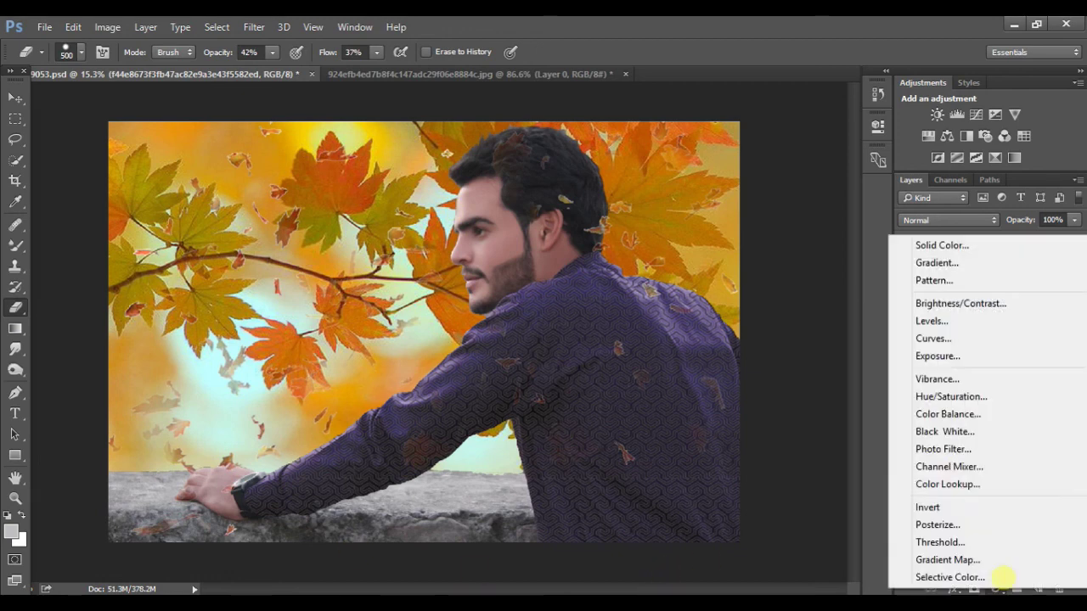
{"action": "left_click", "coordinate": [934, 393]}
{"action": "left_click_drag", "start_coordinate": [750, 219], "coordinate": [739, 301]}
{"action": "left_click", "coordinate": [813, 164]}
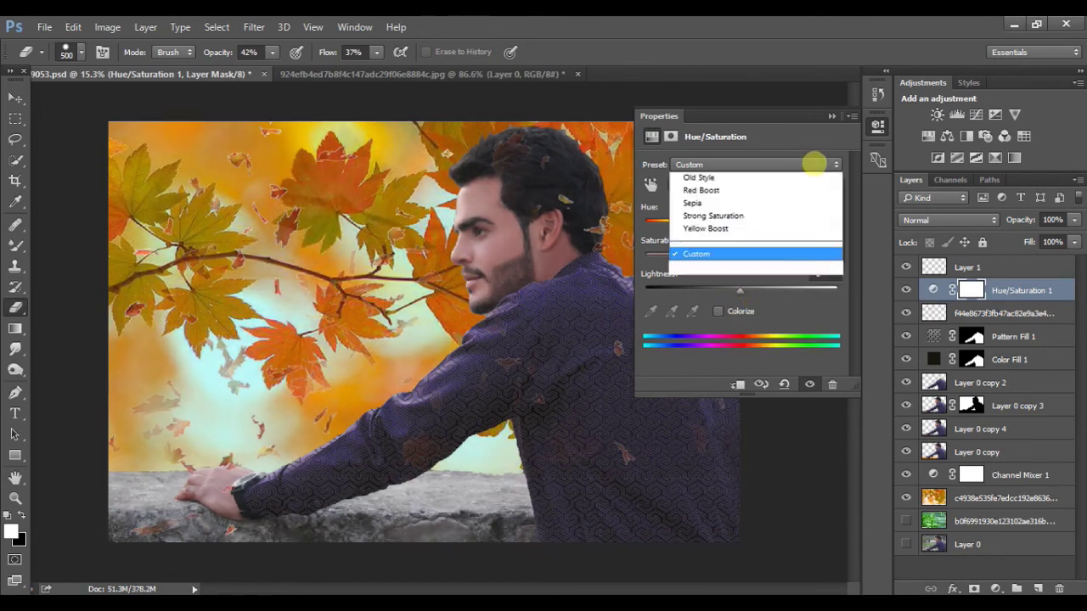